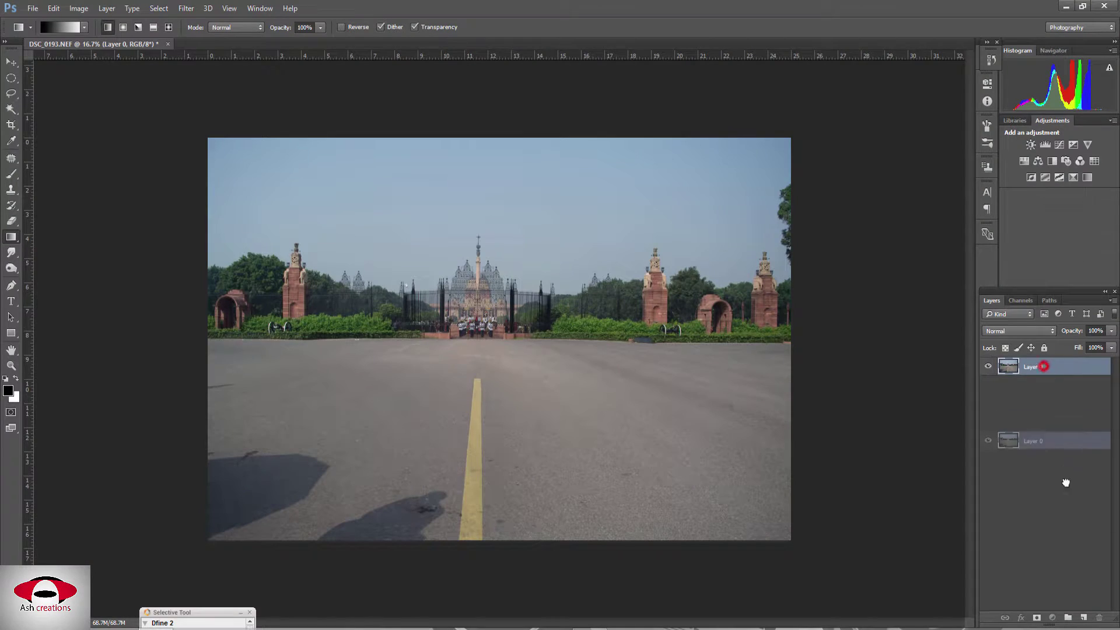
- Duplicate Layer 0 of DSC_0193.NEF into a new Layer 0 copy
drag(1044, 366, 1083, 609)
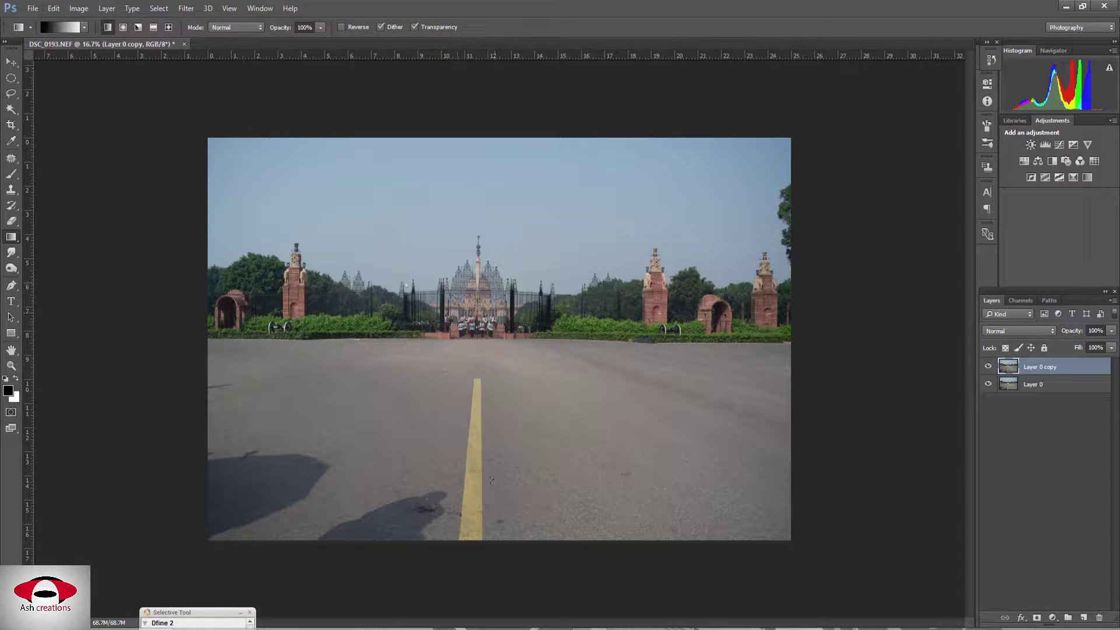
- Select the Patch tool and zoom in to inspect the shadows on the road
click(13, 157)
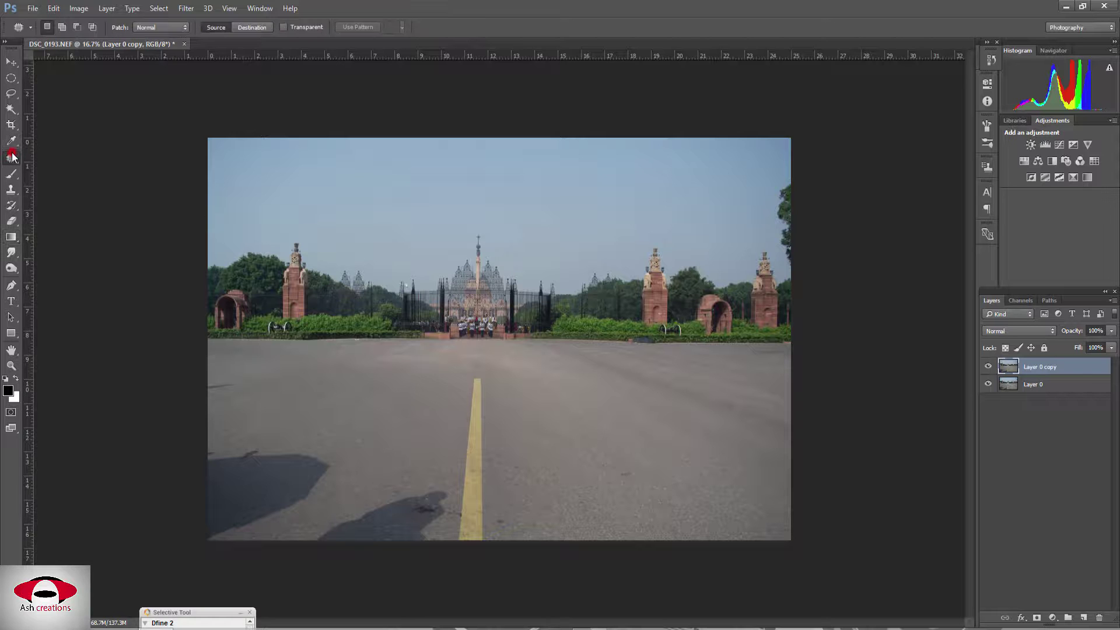
key(ctrl+plus)
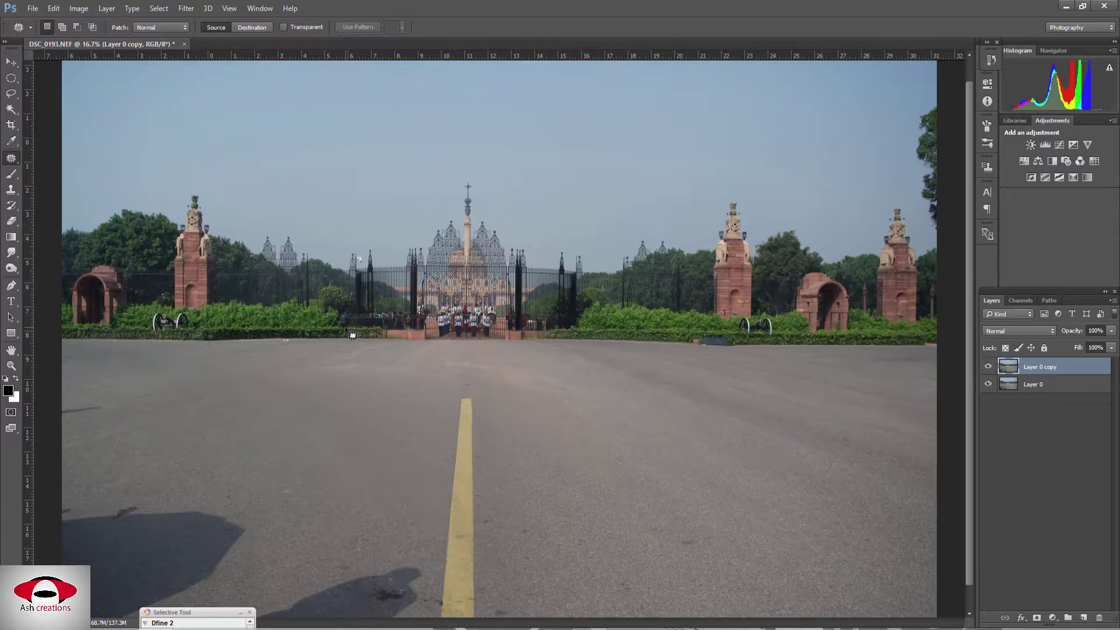
scroll(352, 335, down, 2)
scroll(325, 388, down, 2)
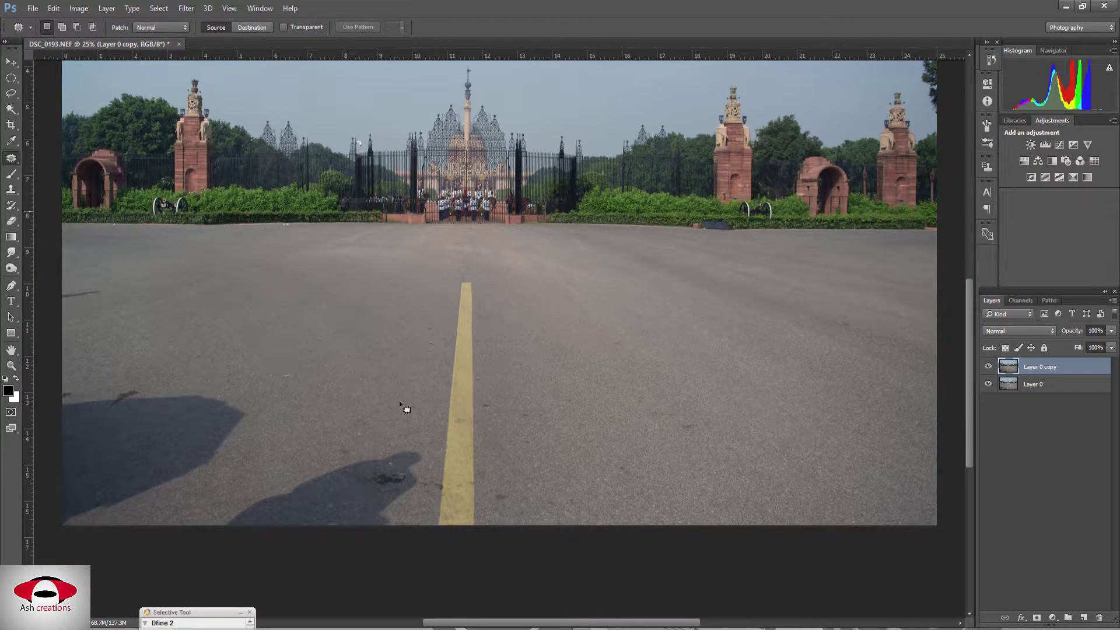
scroll(405, 407, down, 2)
scroll(405, 413, down, 2)
key(ctrl+plus)
scroll(405, 411, down, 1)
scroll(402, 410, down, 2)
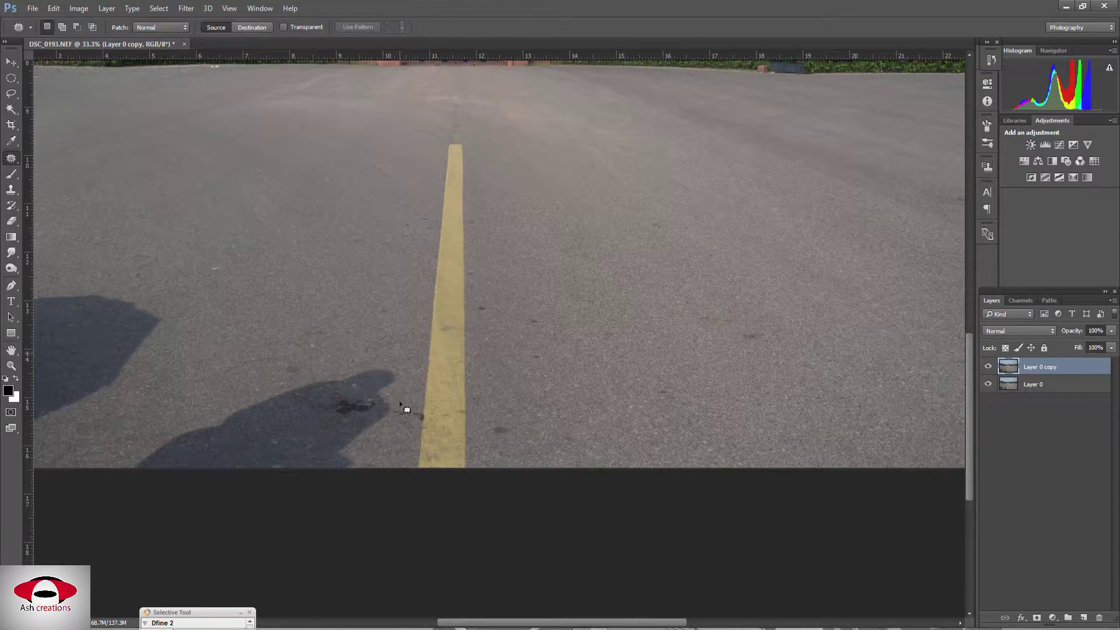
scroll(402, 411, down, 1)
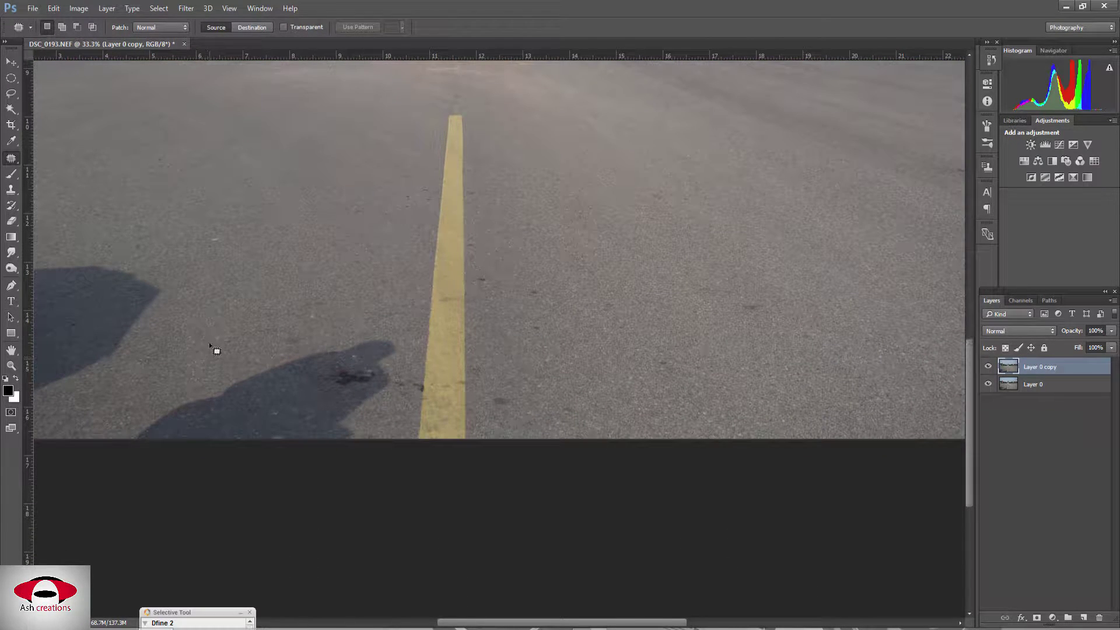
scroll(217, 350, up, 1)
scroll(201, 359, up, 3)
scroll(201, 358, up, 3)
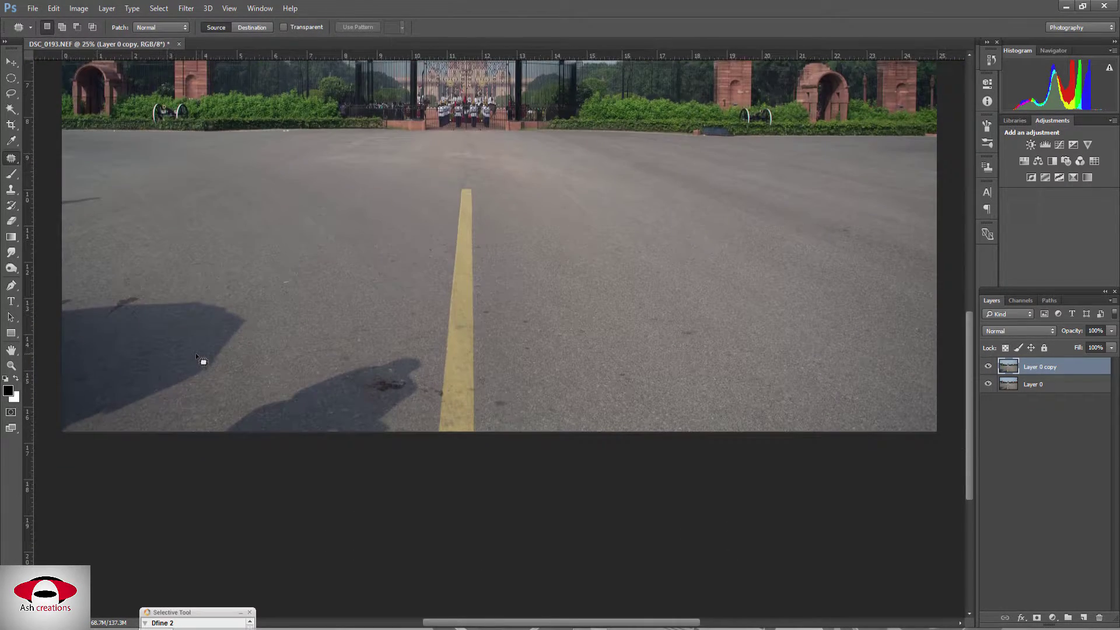
key(ctrl+minus)
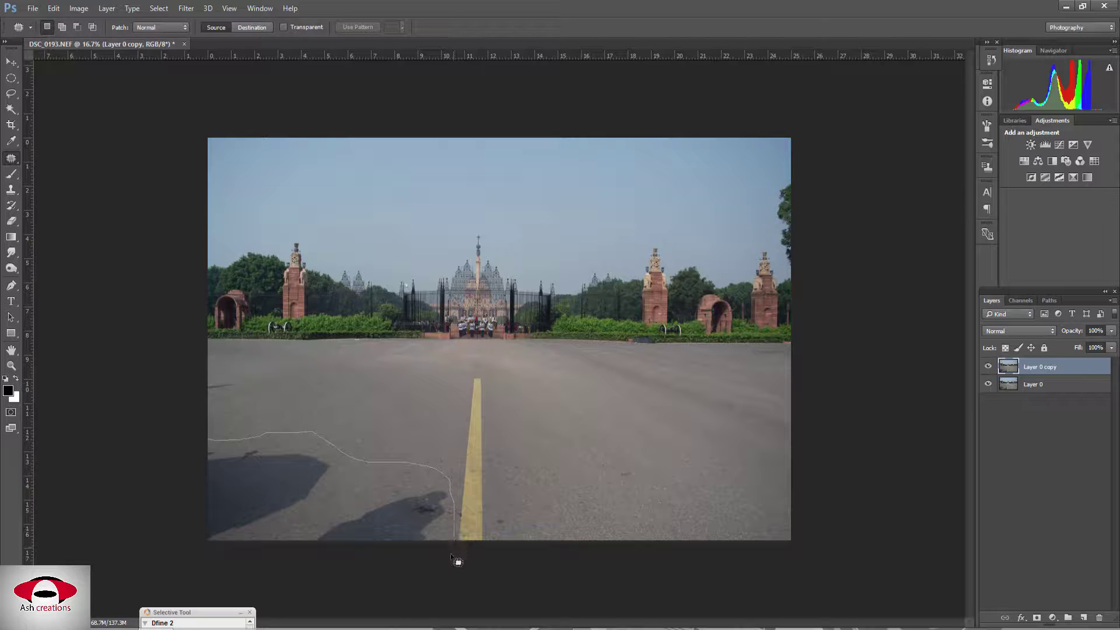
- Patch the lower-left road shadow beside the yellow line with clean asphalt
drag(358, 555, 354, 546)
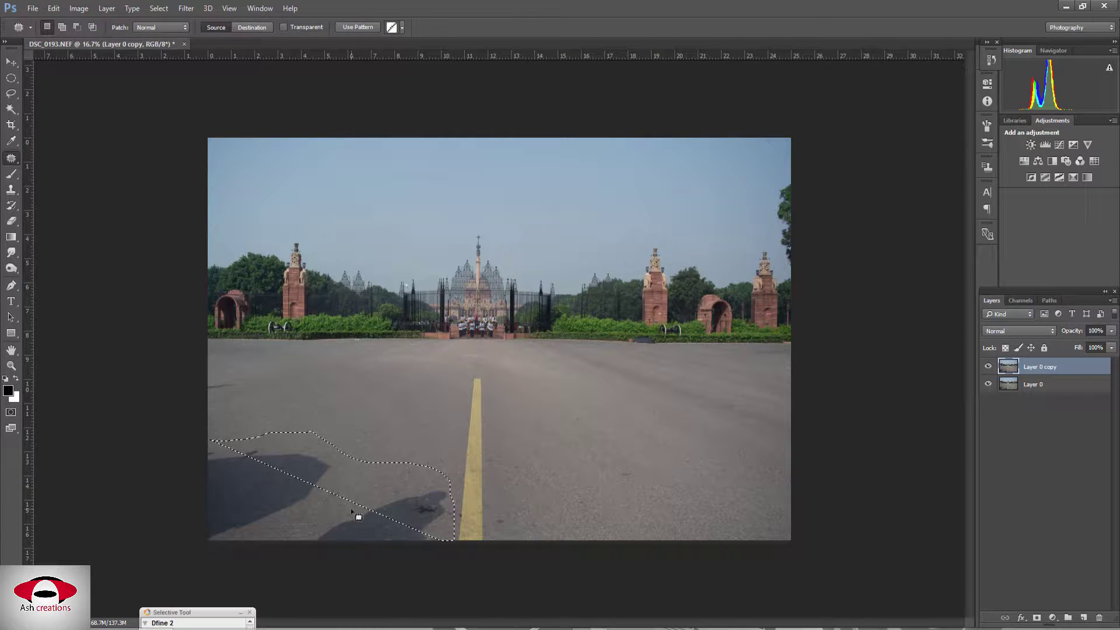
drag(458, 496, 132, 492)
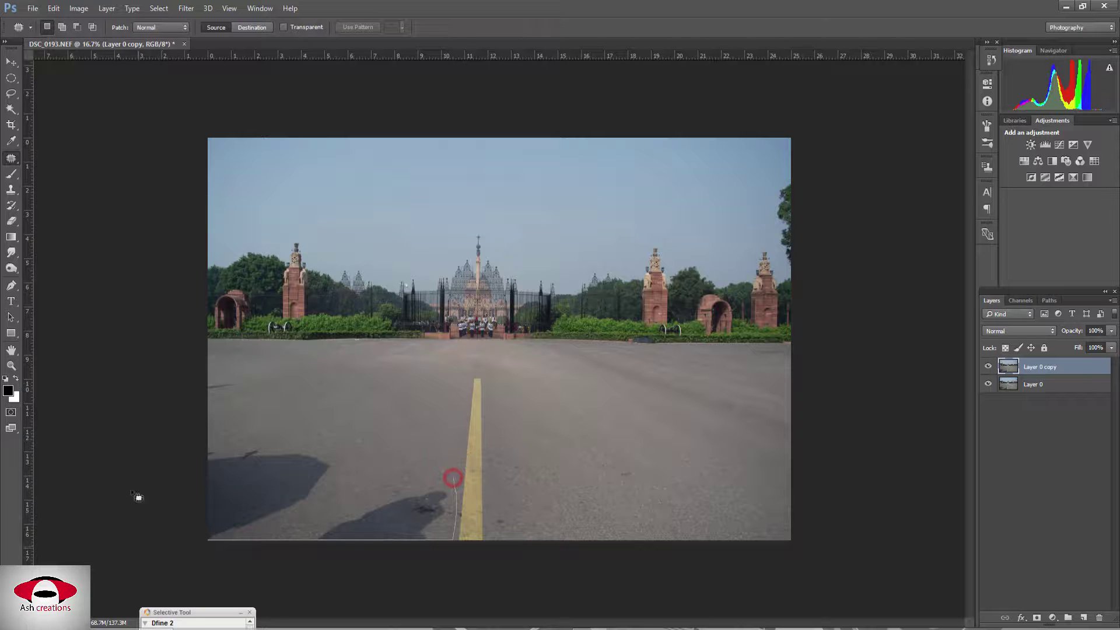
mouse_move(344, 453)
mouse_down()
mouse_move(453, 480)
mouse_move(752, 500)
mouse_up()
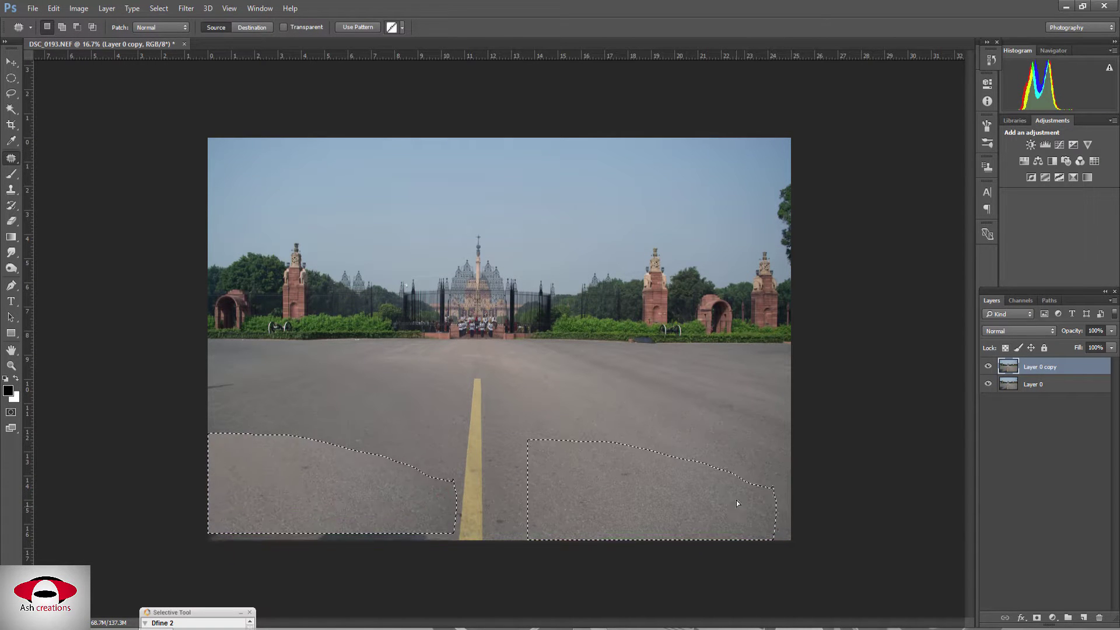
key(ctrl+d)
- Patch the remaining road shadows and compare the copy against the original
drag(202, 380, 226, 392)
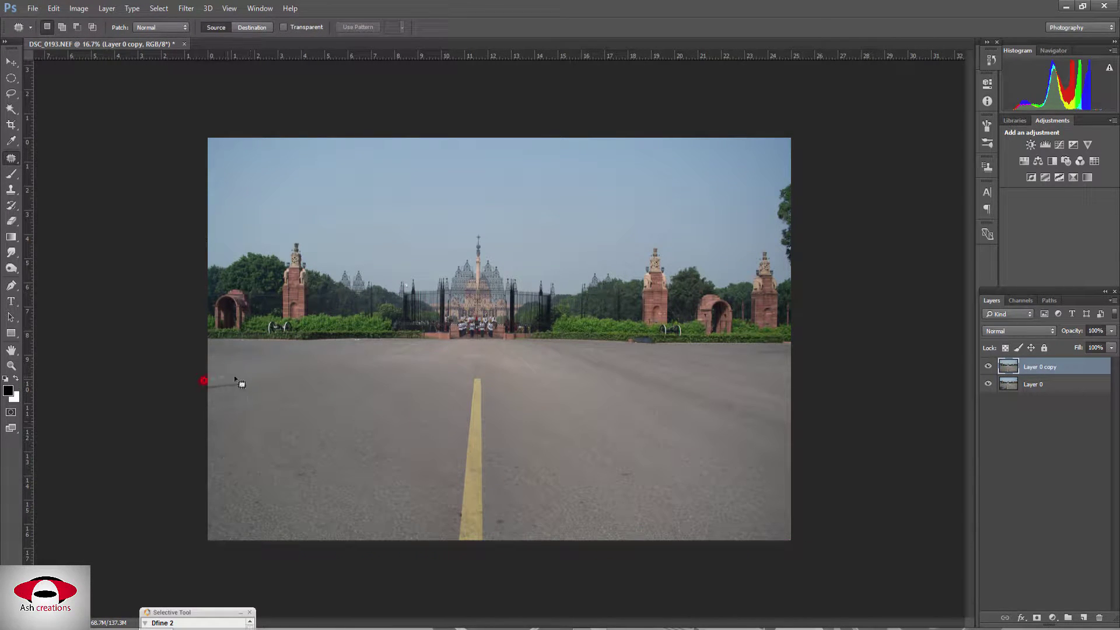
click(222, 385)
drag(295, 465, 299, 469)
mouse_move(357, 505)
mouse_down()
mouse_move(493, 525)
mouse_move(625, 496)
mouse_move(628, 471)
mouse_up()
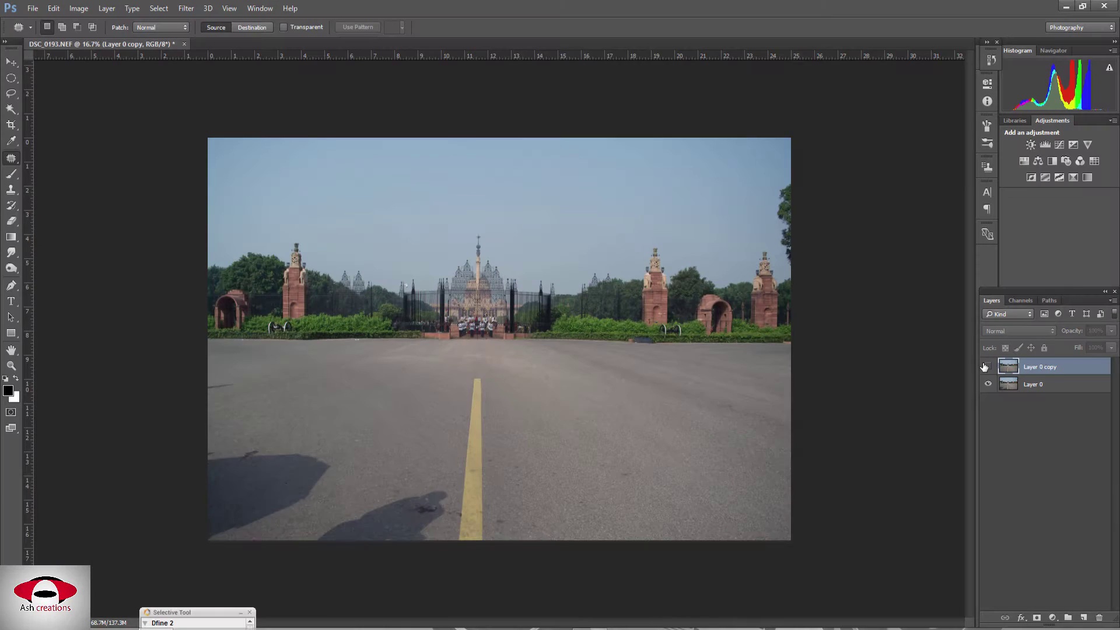
click(986, 366)
click(987, 366)
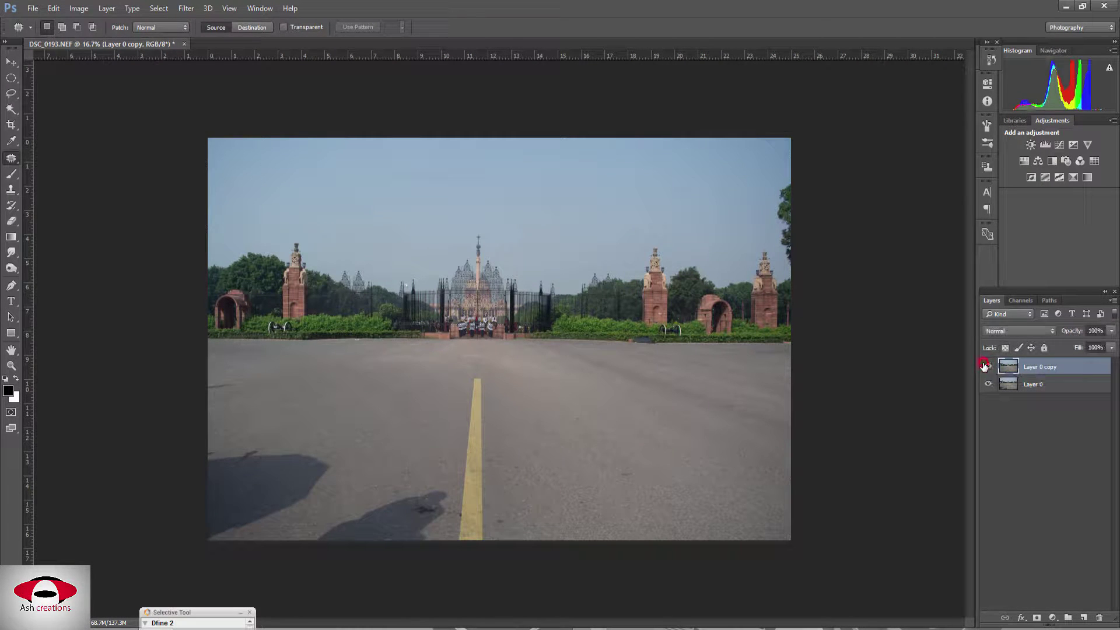
click(987, 367)
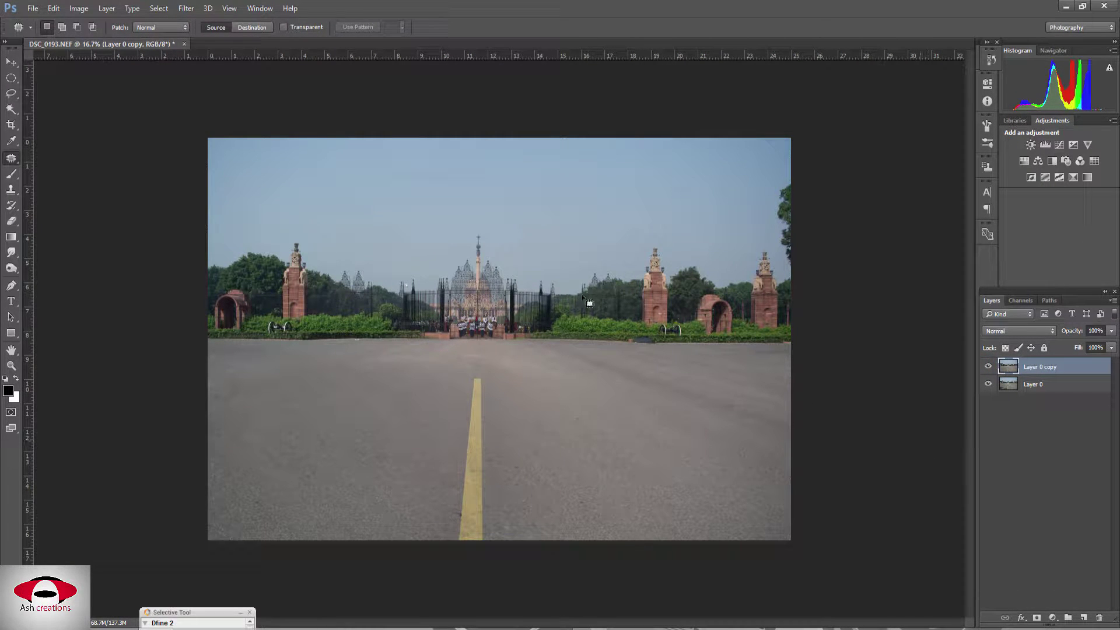
- Crop the right edge in past the far pillar and compare the copy with the original
click(11, 124)
drag(789, 338, 766, 340)
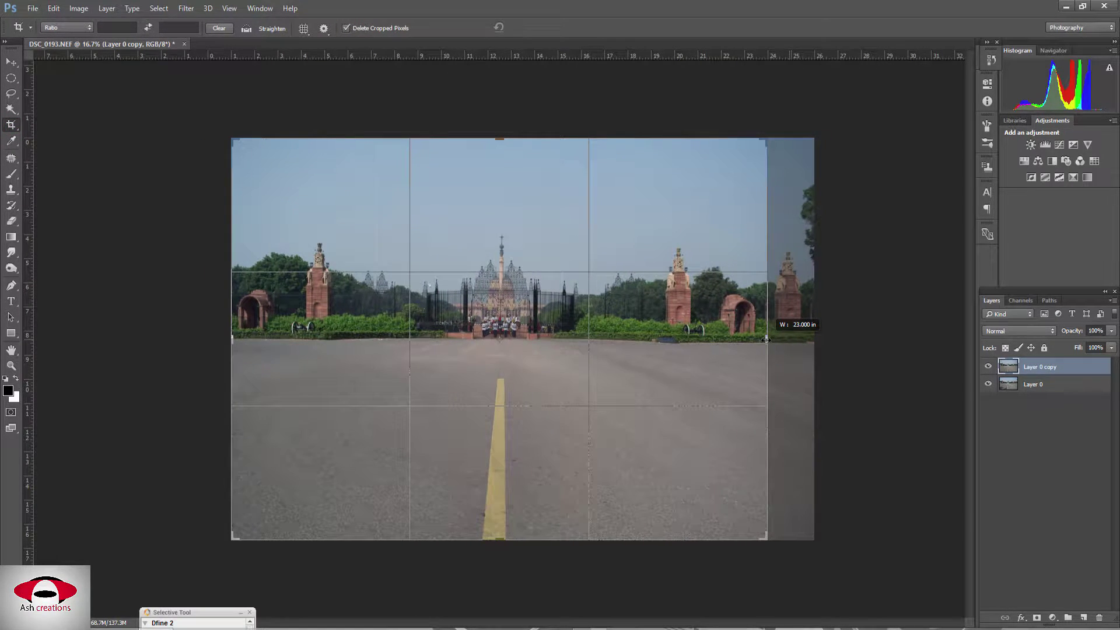
key(Return)
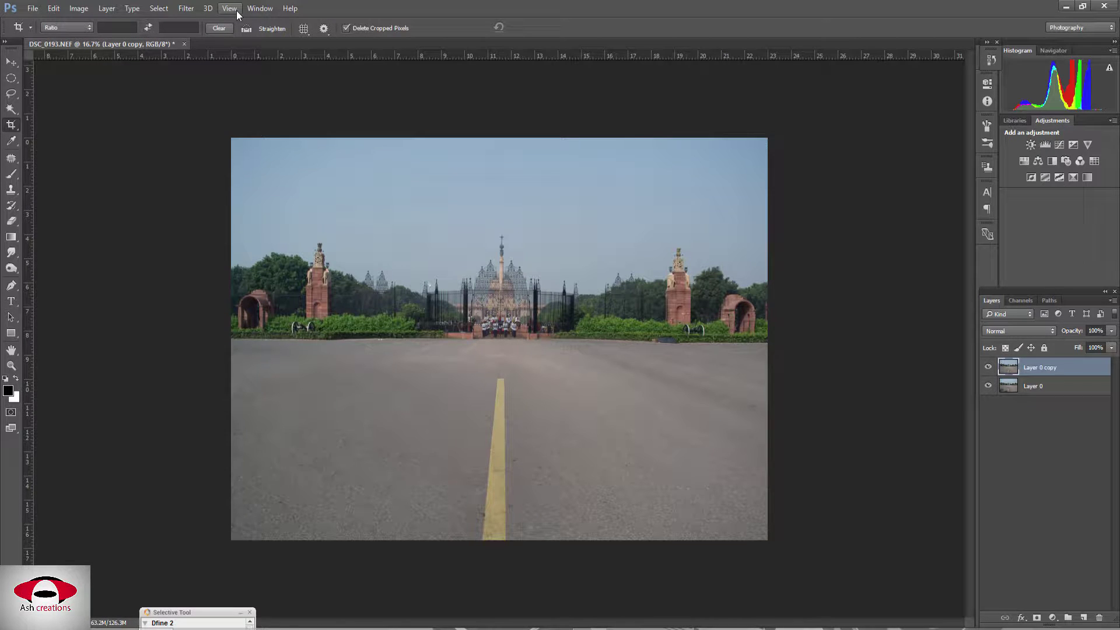
click(988, 368)
alt+click(988, 386)
click(193, 9)
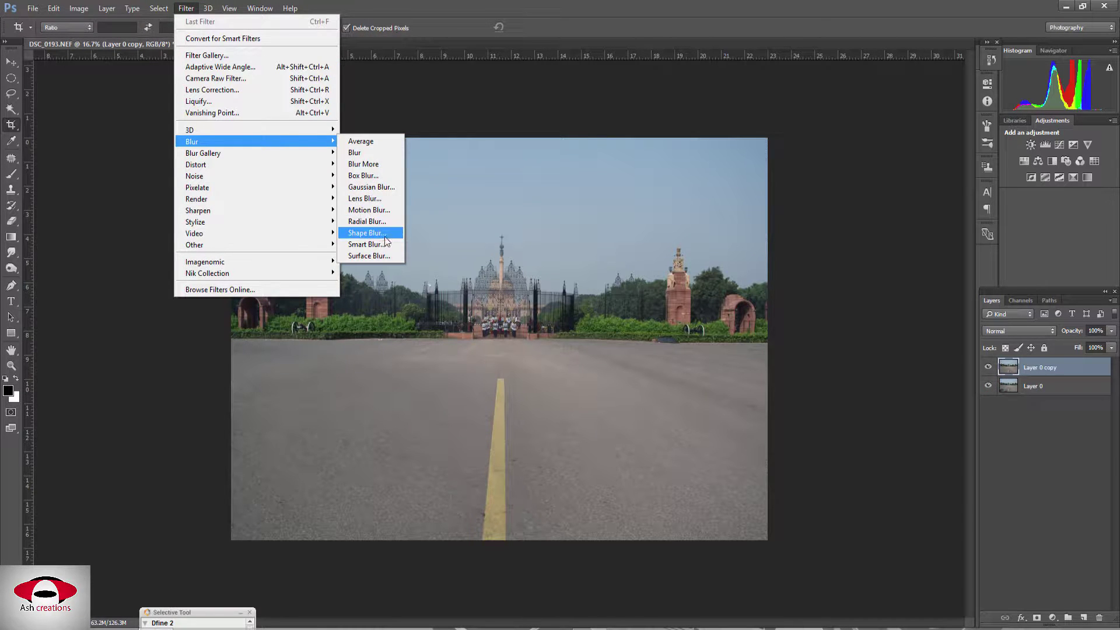
mouse_move(254, 141)
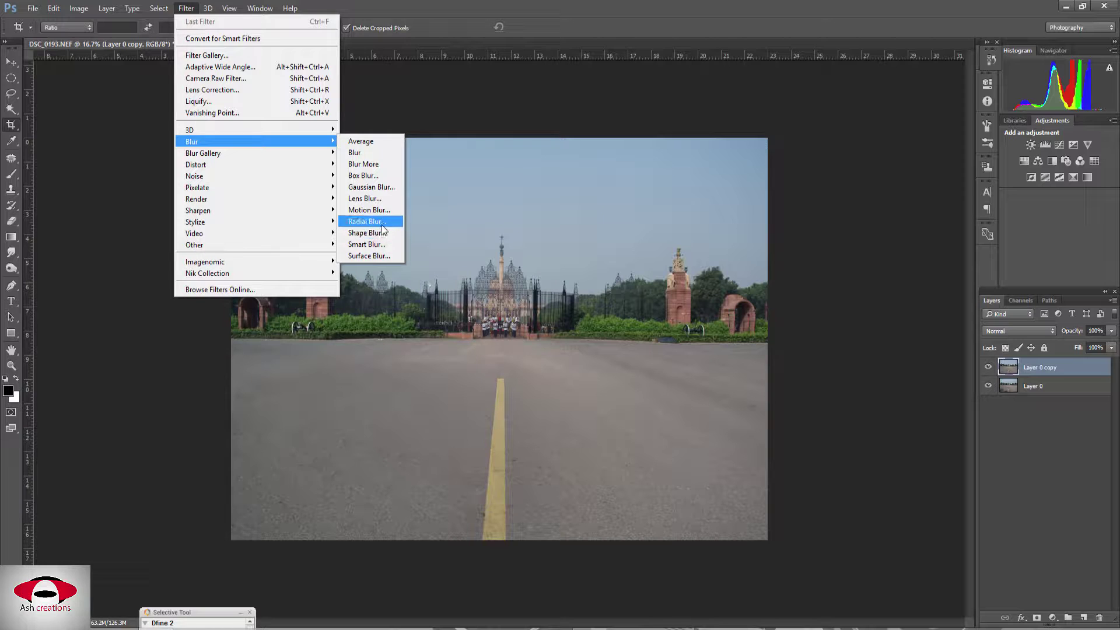
- Apply a Zoom Radial Blur at Best quality, Amount 62, centred on the gate
click(382, 225)
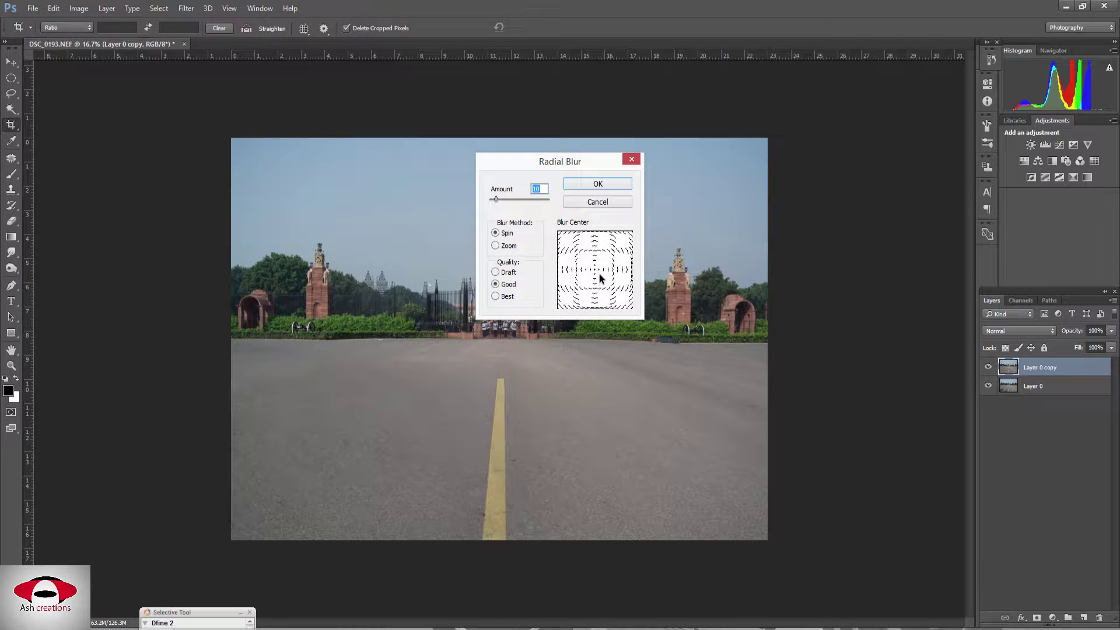
click(508, 245)
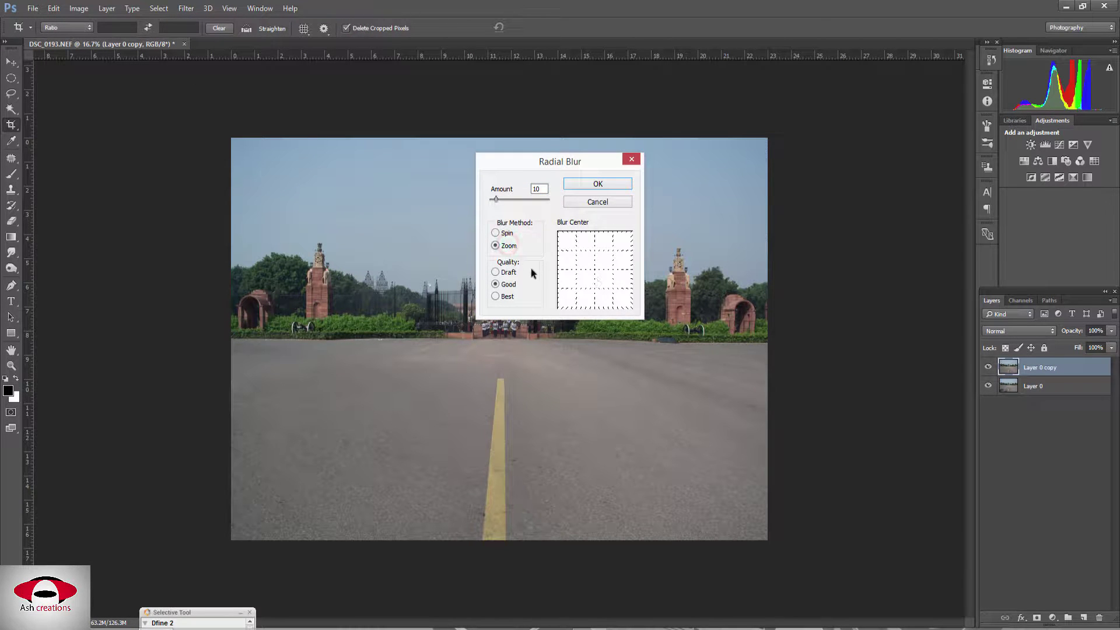
click(506, 297)
click(514, 199)
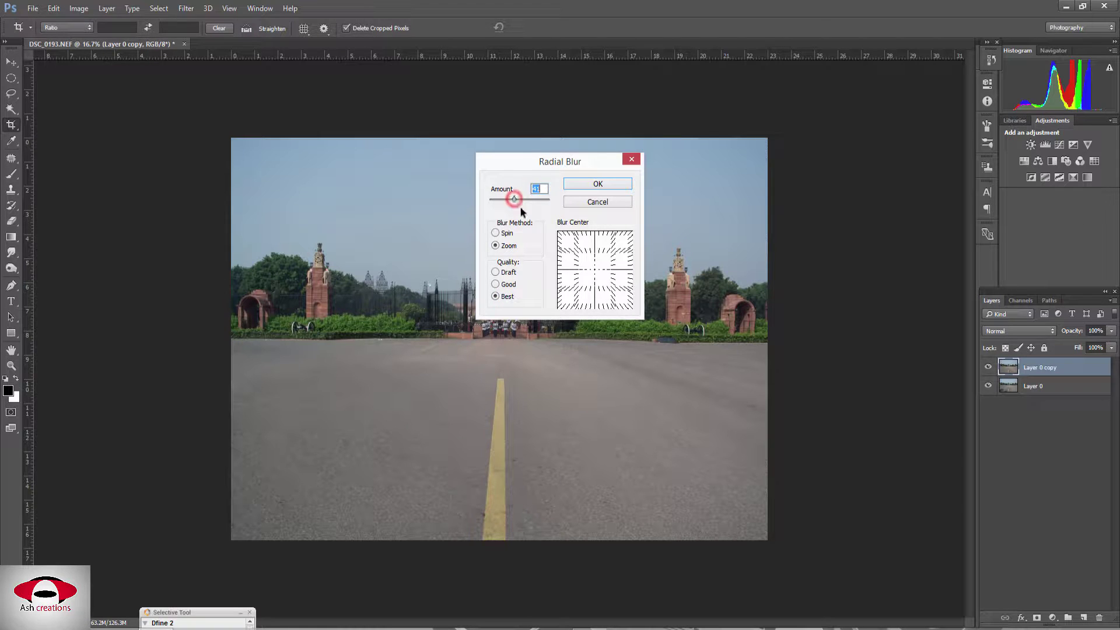
click(593, 275)
click(594, 251)
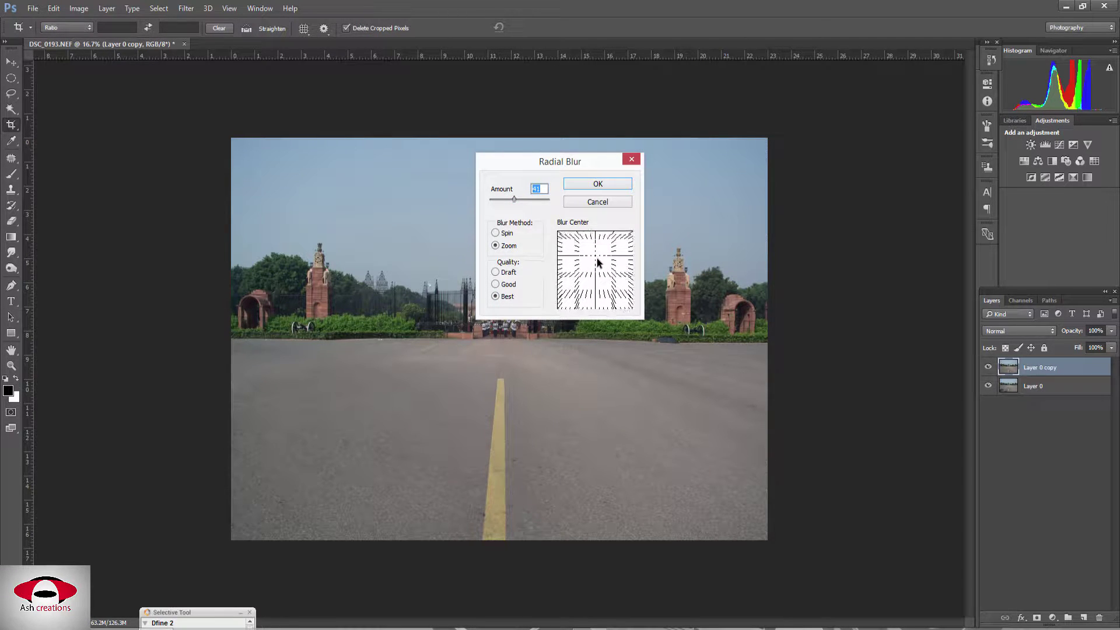
drag(595, 252, 597, 271)
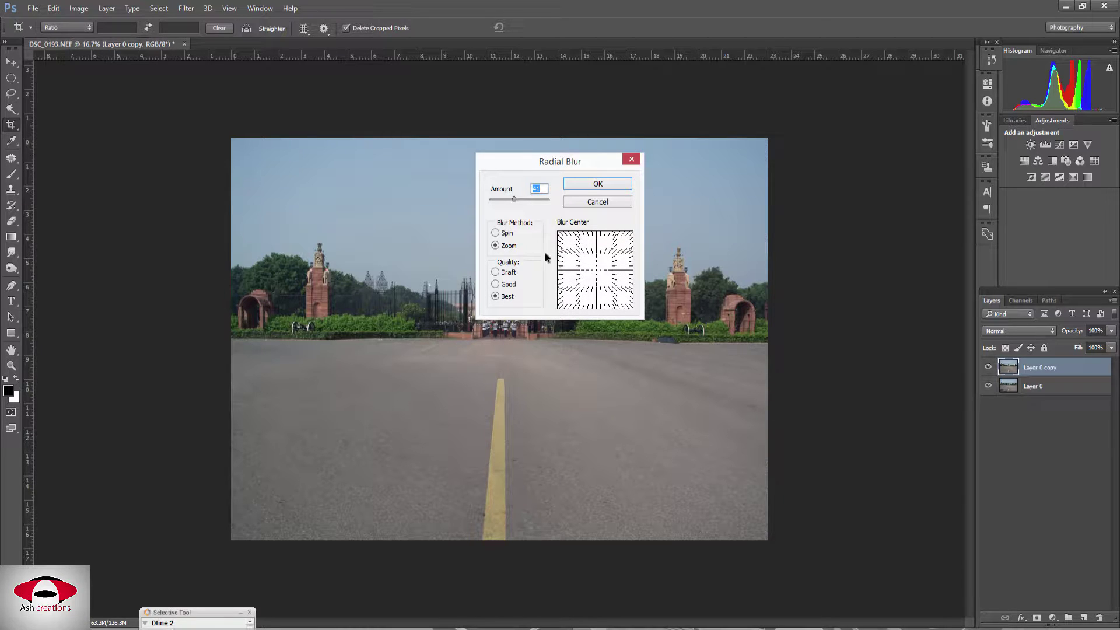
drag(518, 201, 516, 200)
click(587, 184)
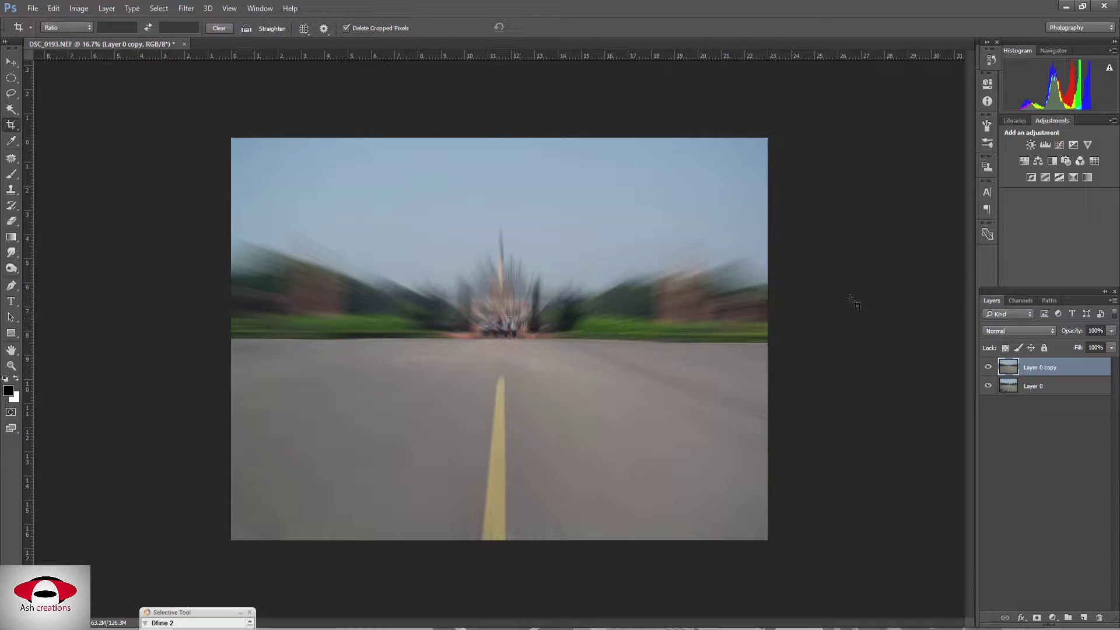
- Add a layer mask, paint the gate back to sharp, and compare with the original
click(1036, 618)
key(b)
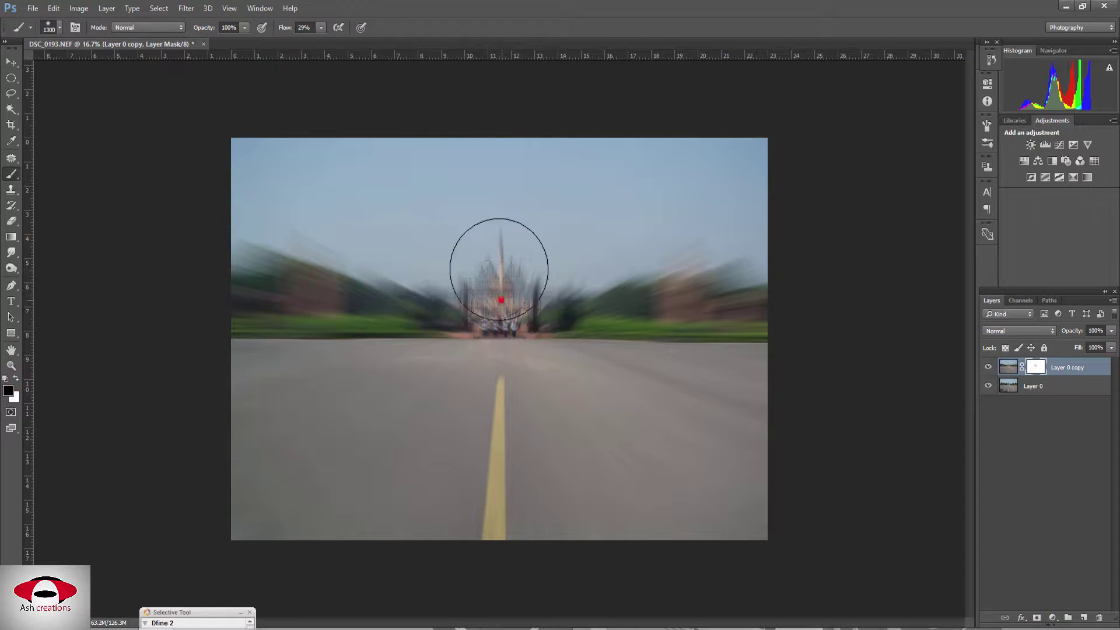
mouse_move(485, 268)
mouse_down()
mouse_move(479, 312)
mouse_move(274, 224)
mouse_move(449, 238)
mouse_up()
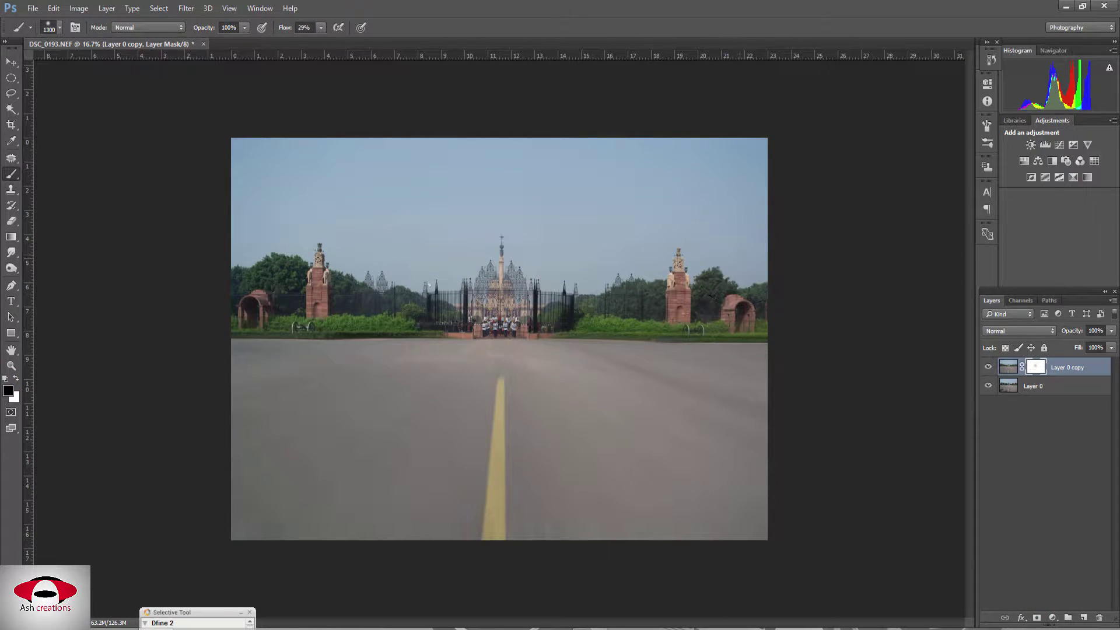
click(987, 366)
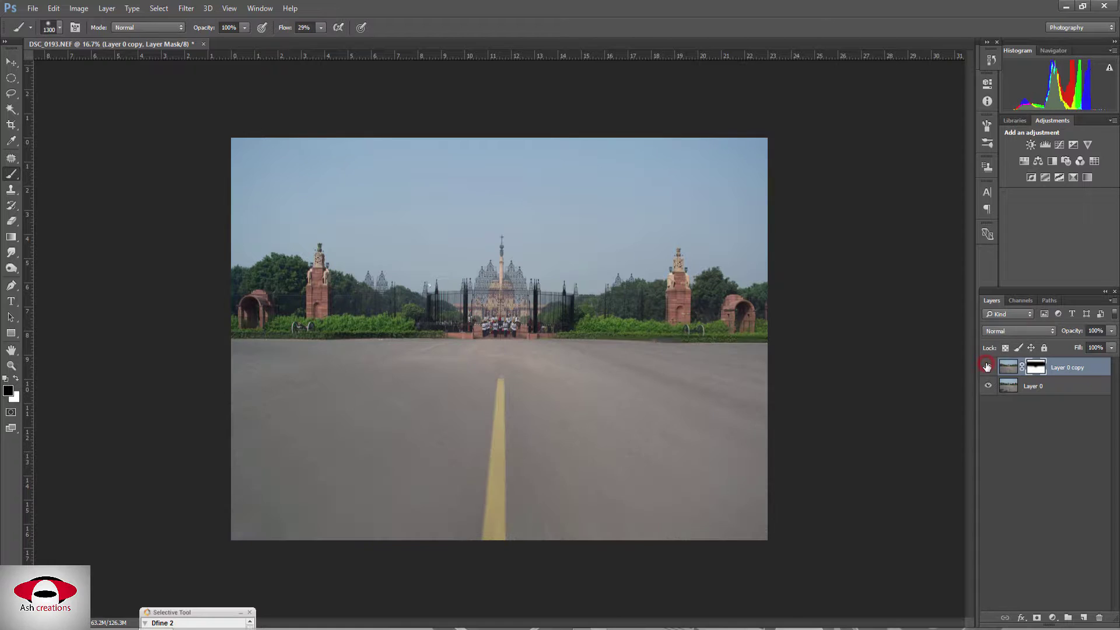
click(987, 366)
click(987, 367)
click(987, 366)
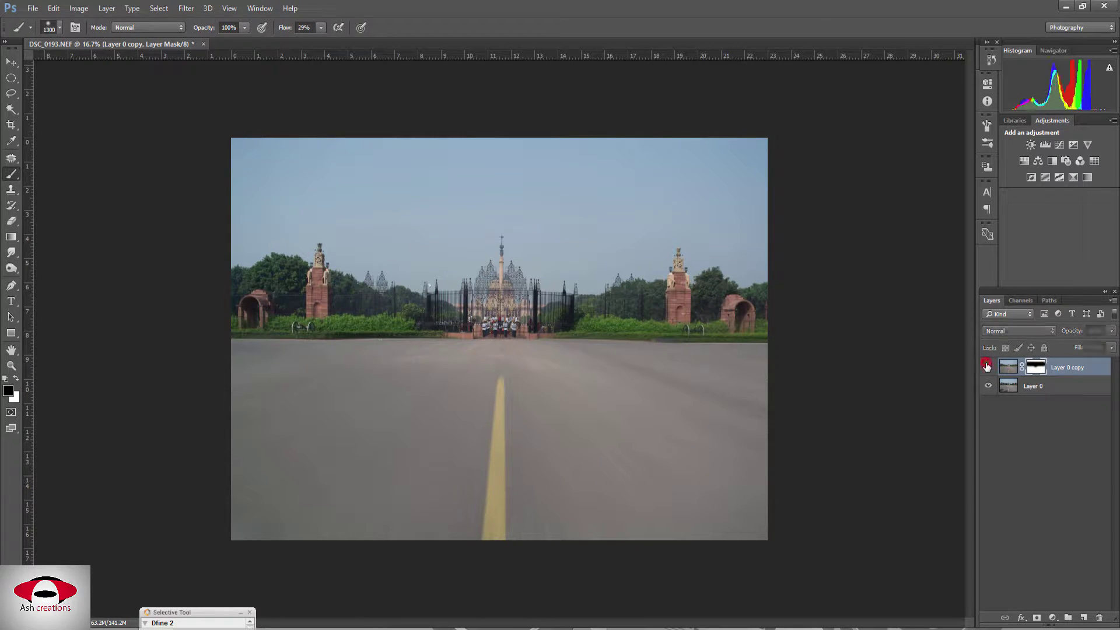
click(987, 367)
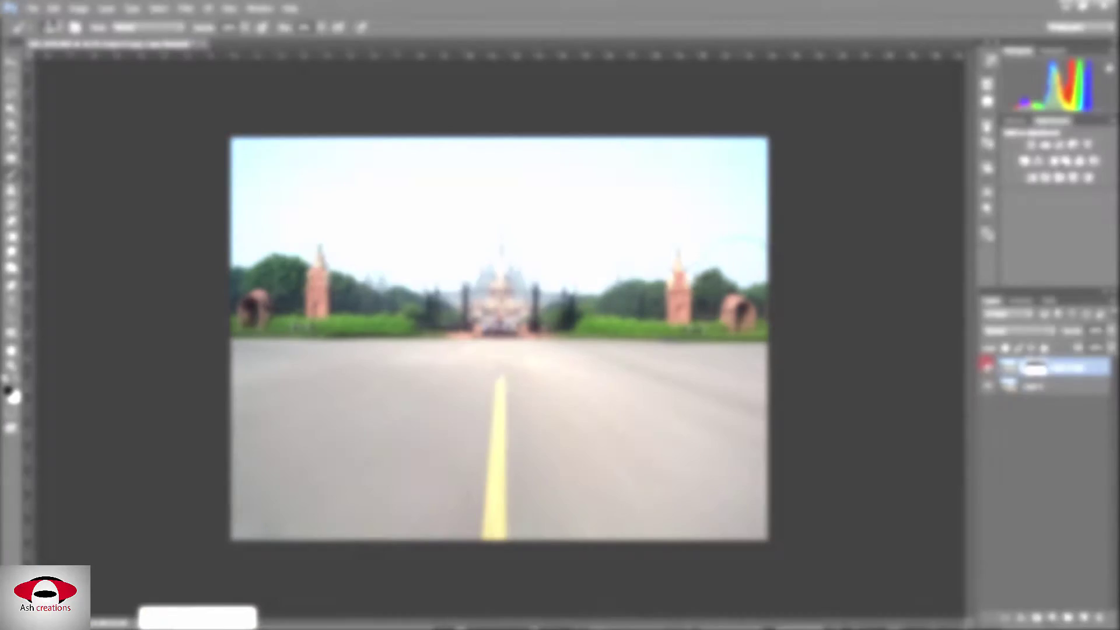
- Paint the blur back over the side trees on the mask
click(387, 236)
click(695, 195)
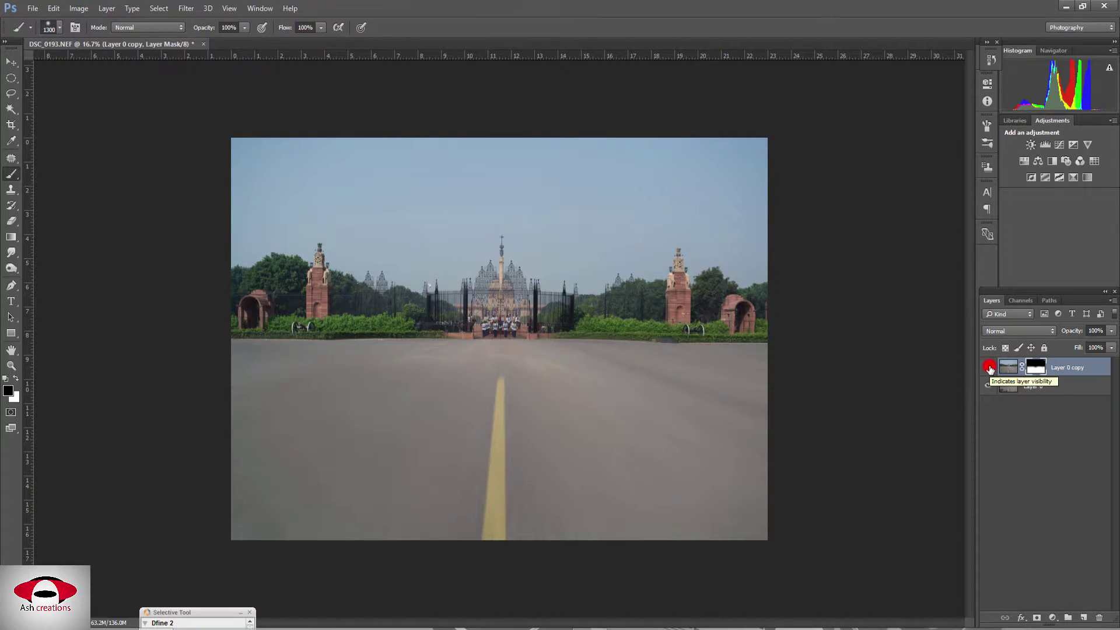
click(16, 378)
click(261, 303)
click(671, 295)
click(728, 308)
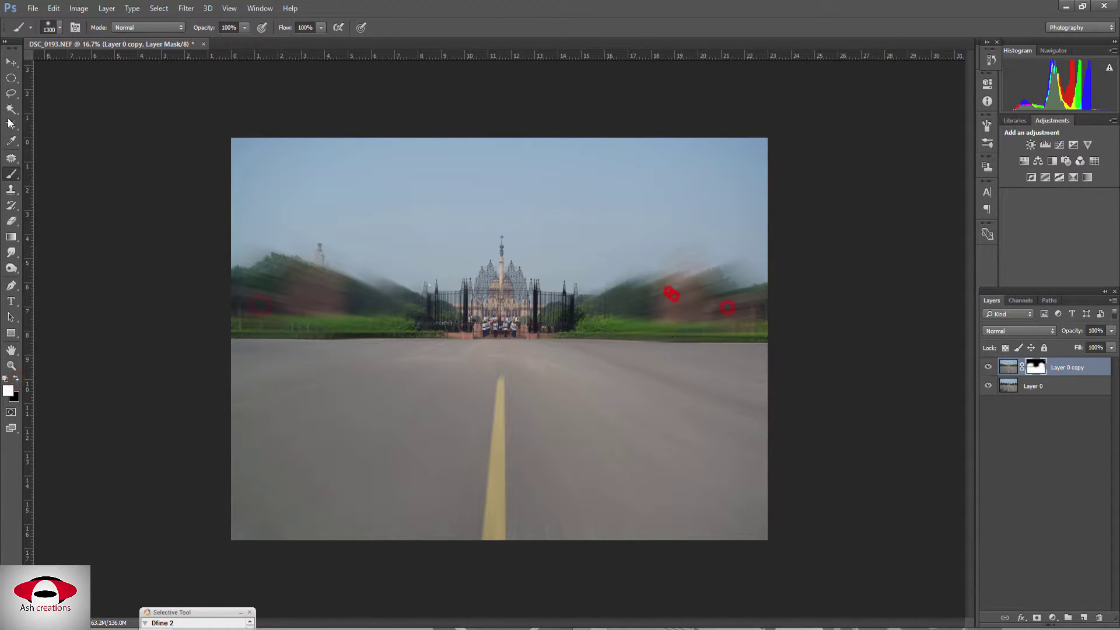
- Use a smaller brush to restore sharpness to both towers and the side arches
key(bracketleft)
key(bracketleft)
key(bracketleft)
drag(289, 27, 260, 28)
key(x)
mouse_move(392, 286)
mouse_down()
mouse_move(316, 281)
mouse_move(677, 285)
mouse_up()
key(shift+0)
click(756, 273)
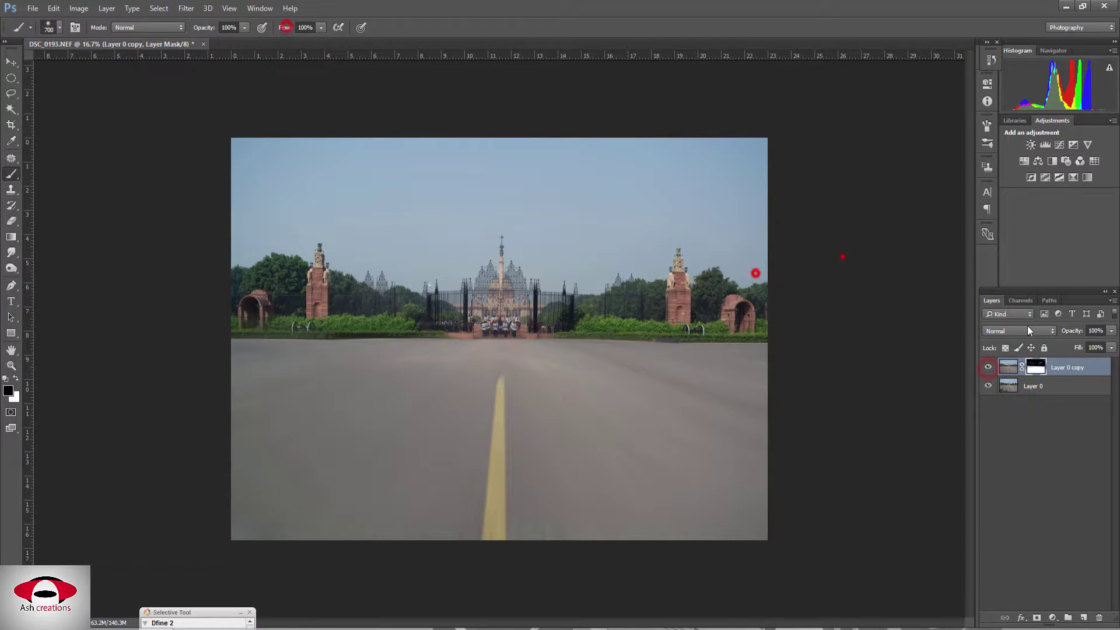
- Touch up the gate mask, then apply a 90° Motion Blur to Layer 0 copy's image and compare
click(452, 286)
click(675, 242)
click(1008, 368)
click(186, 8)
click(254, 142)
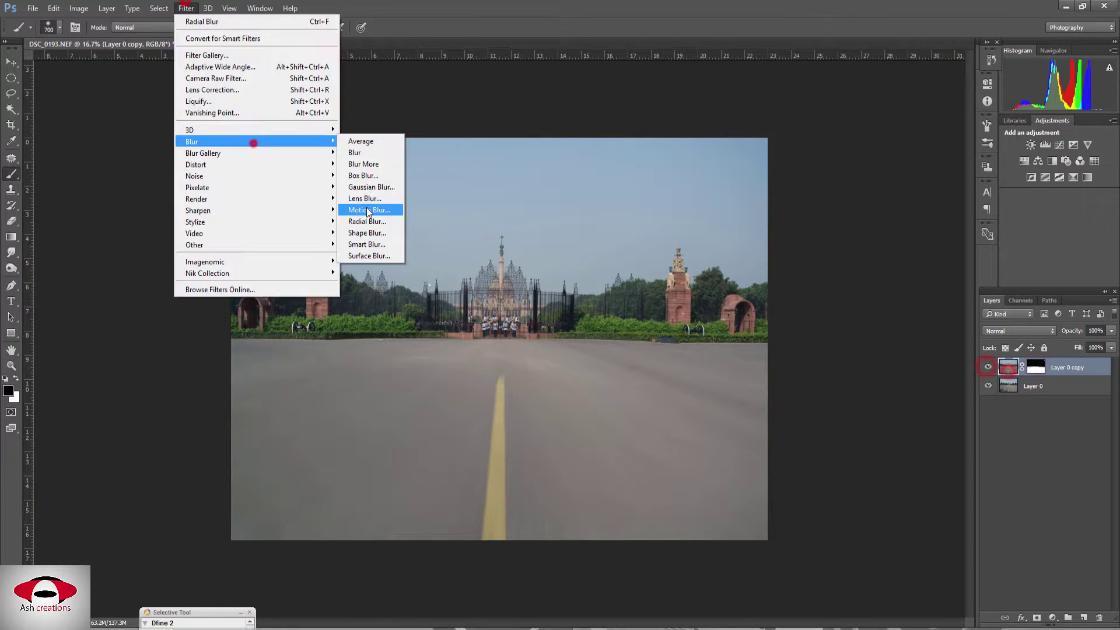
click(368, 210)
drag(554, 130, 869, 147)
drag(882, 364, 804, 366)
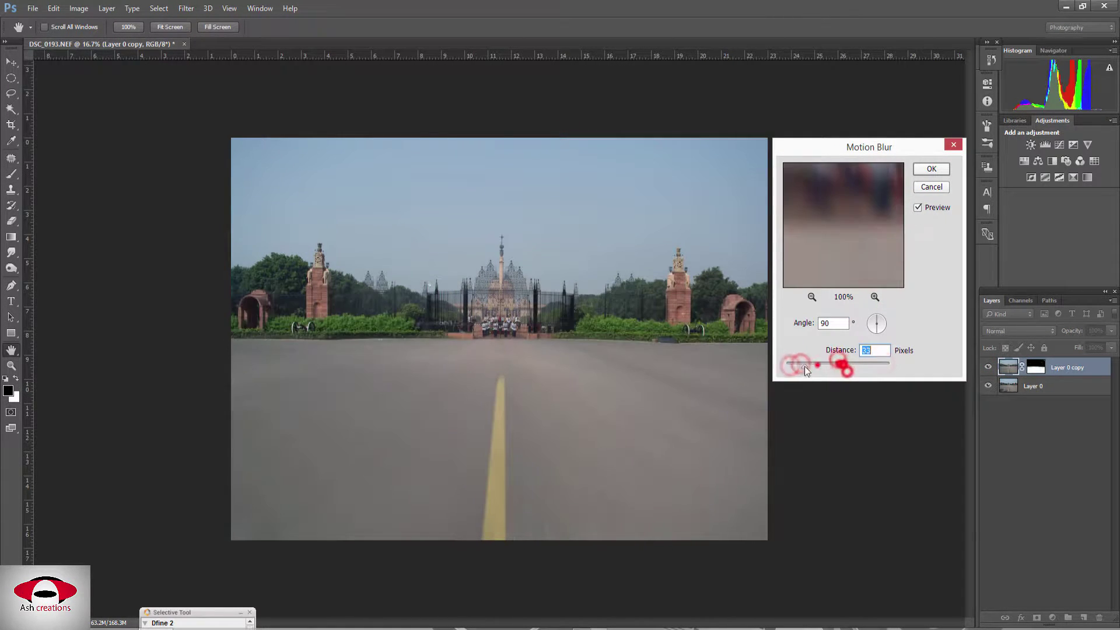
click(931, 169)
click(987, 367)
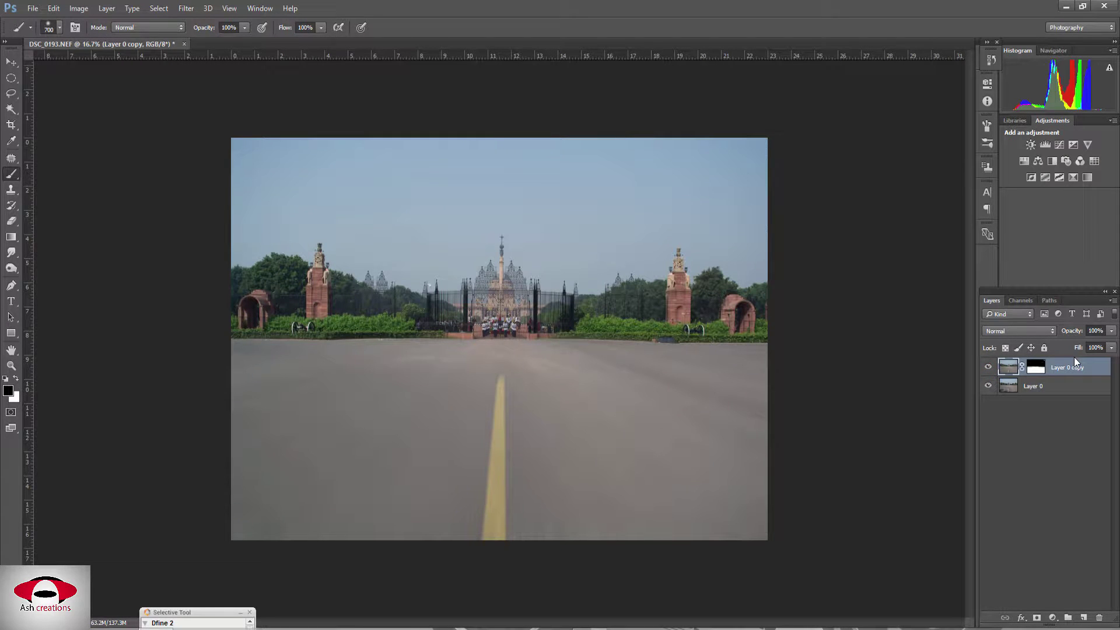
click(1052, 618)
- Add a Hue/Saturation layer limited to Greens with Hue -11 and Saturation +28
click(1039, 467)
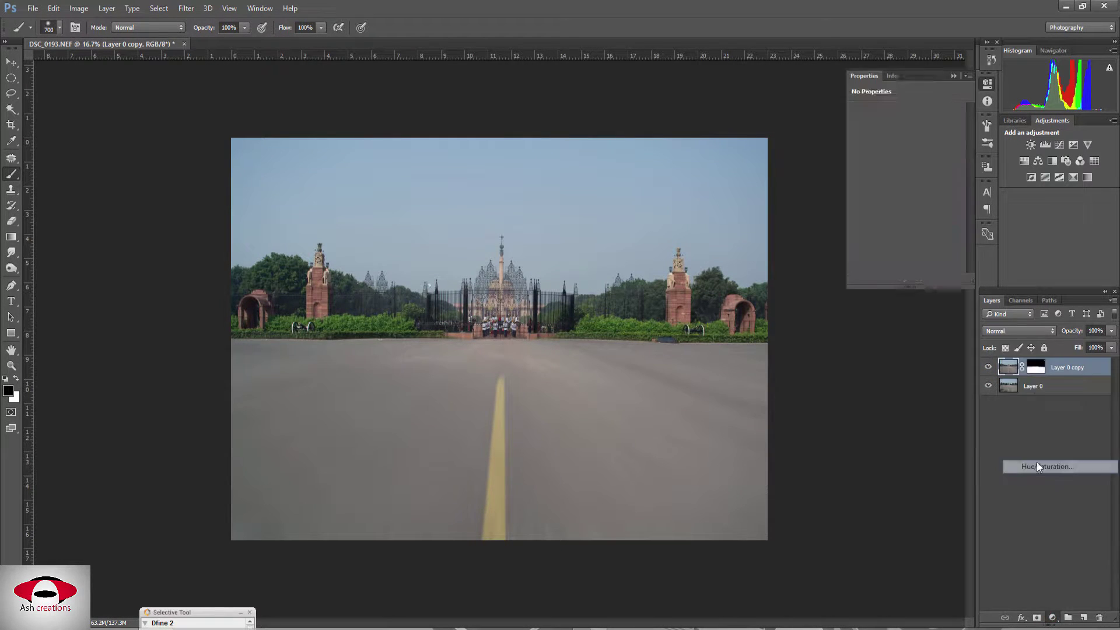
click(916, 127)
click(916, 152)
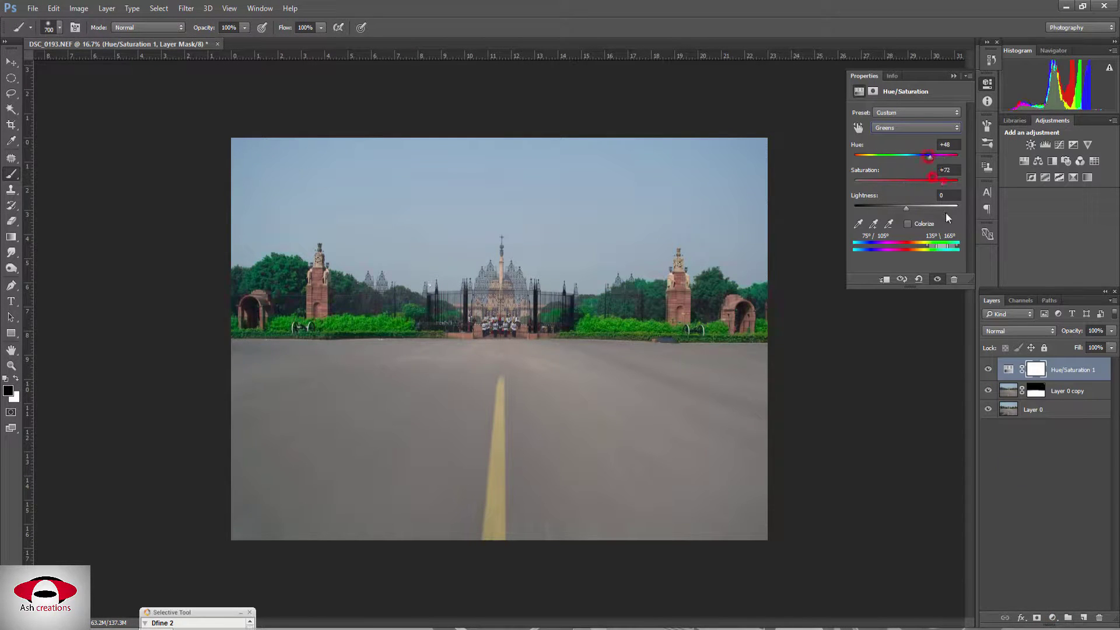
drag(934, 245, 943, 246)
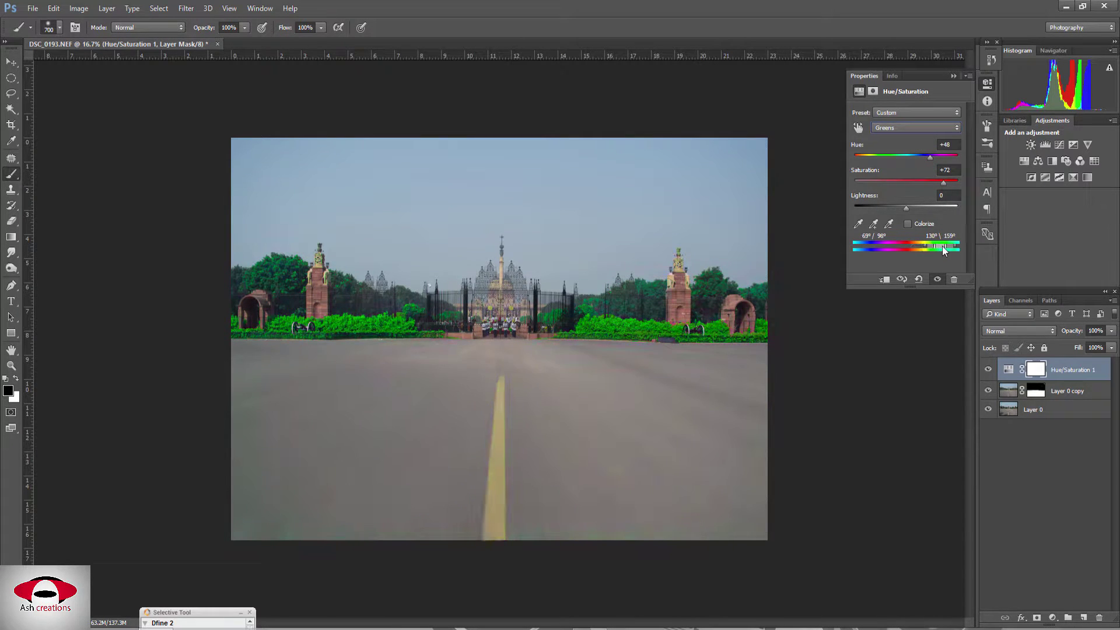
mouse_move(943, 181)
mouse_down()
mouse_move(911, 180)
mouse_move(898, 158)
mouse_move(894, 192)
mouse_move(901, 158)
mouse_up()
click(986, 371)
click(989, 370)
- Stamp visible layers into Layer 1 and boost Blues saturation with the Camera Raw Filter
key(ctrl+shift+alt+e)
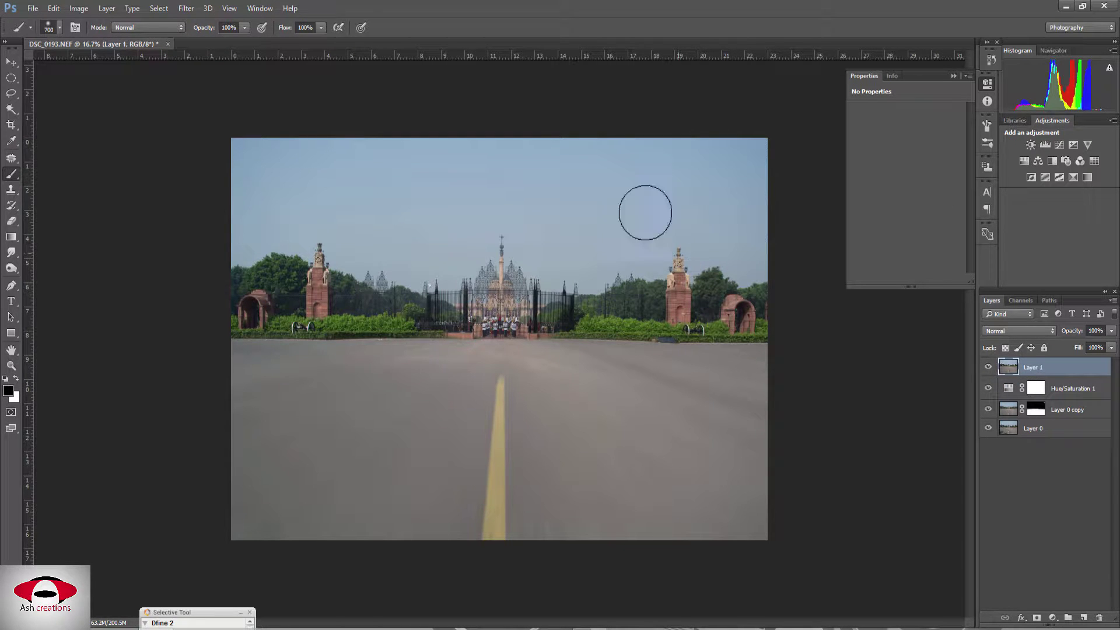
click(185, 9)
mouse_move(192, 142)
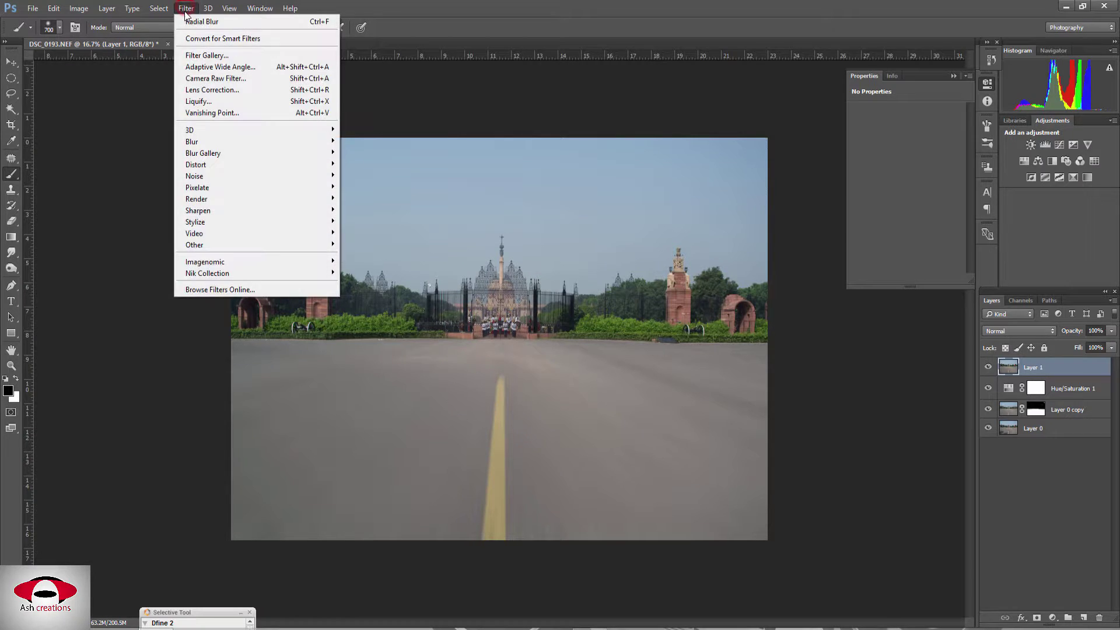
click(224, 78)
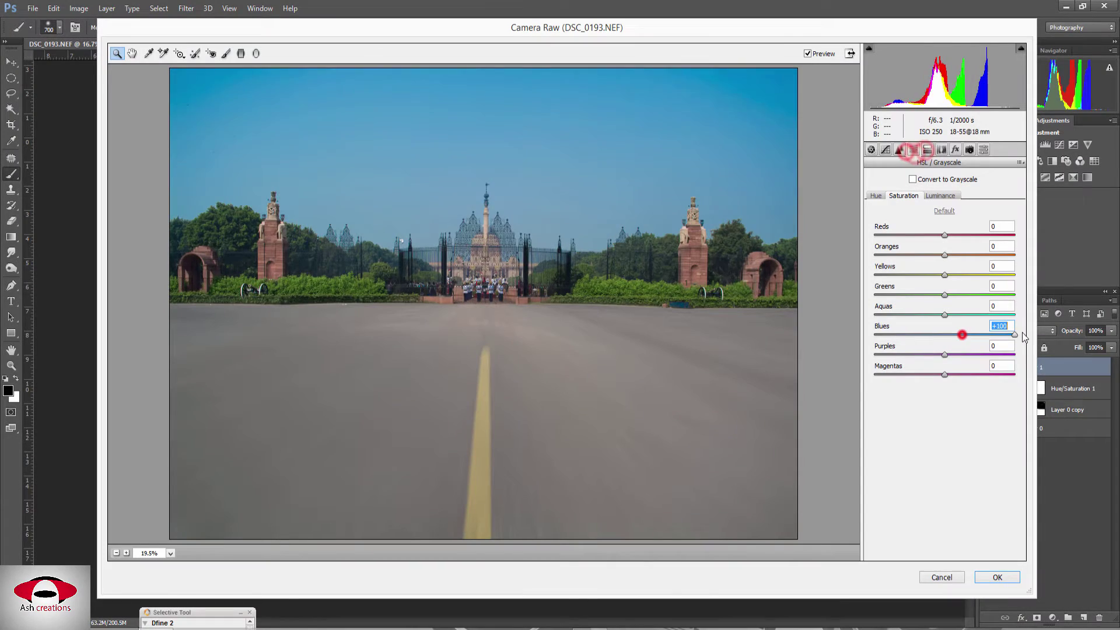
drag(962, 334, 1017, 335)
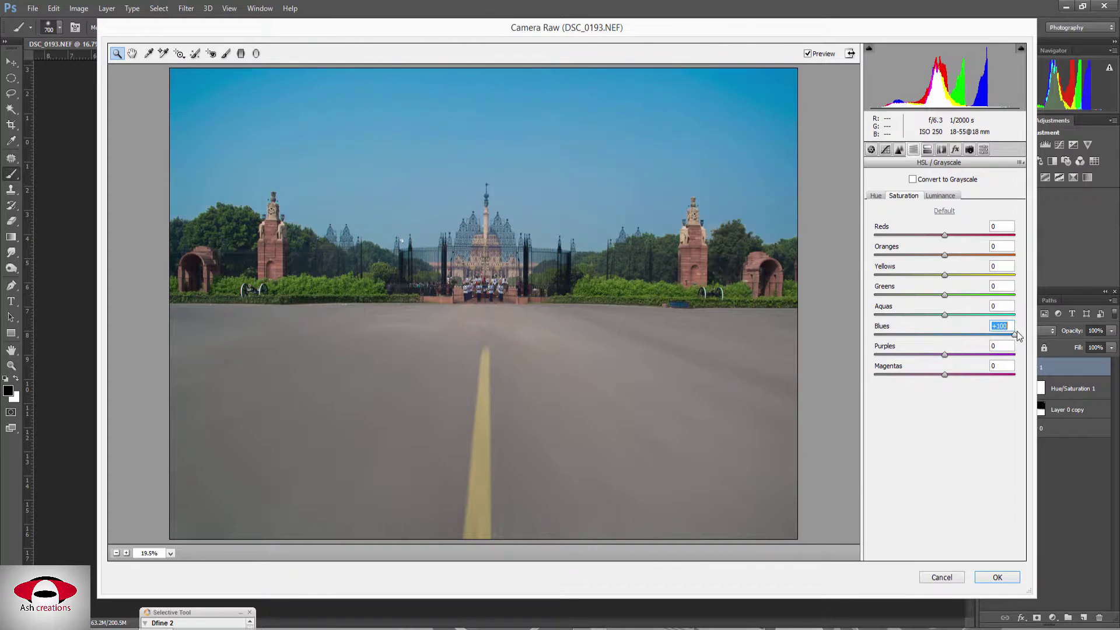
click(884, 195)
drag(945, 334, 904, 334)
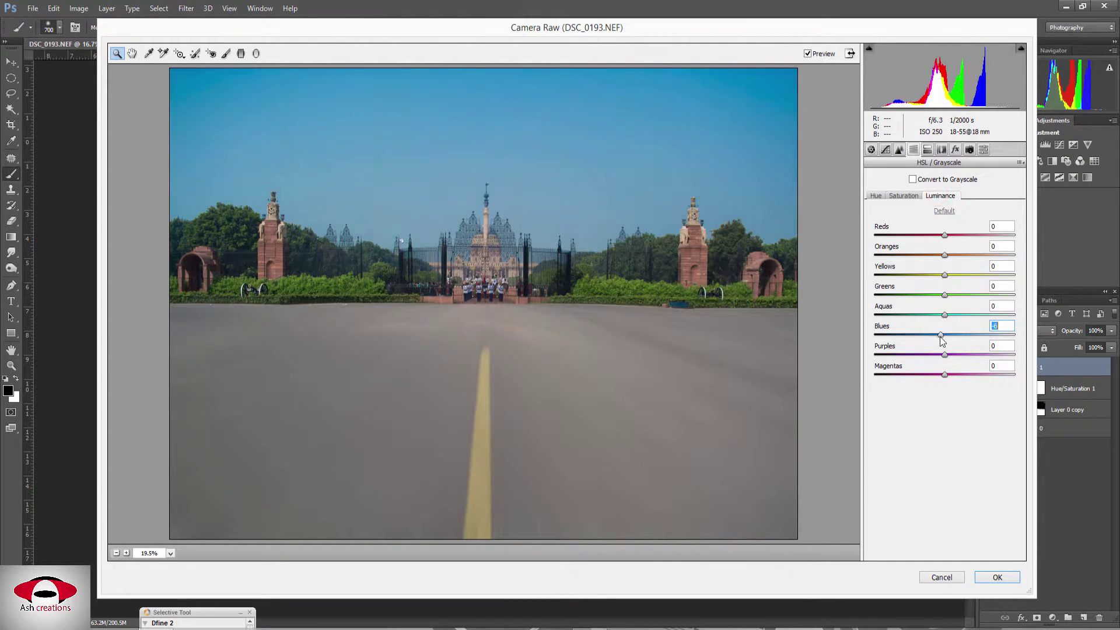
double_click(946, 331)
click(903, 195)
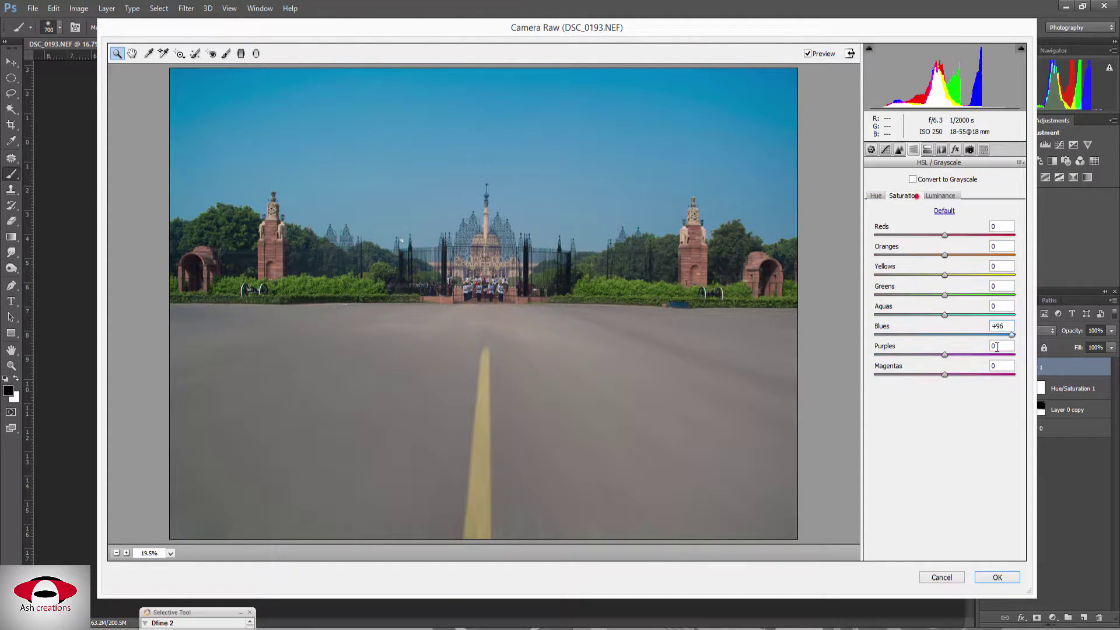
click(997, 577)
- Add a layer mask to Layer 1 and paint out the halo near the right tower
click(1037, 617)
mouse_move(645, 352)
mouse_down()
mouse_move(752, 304)
mouse_move(678, 270)
mouse_move(718, 260)
mouse_up()
key(ctrl+plus)
key(ctrl+plus)
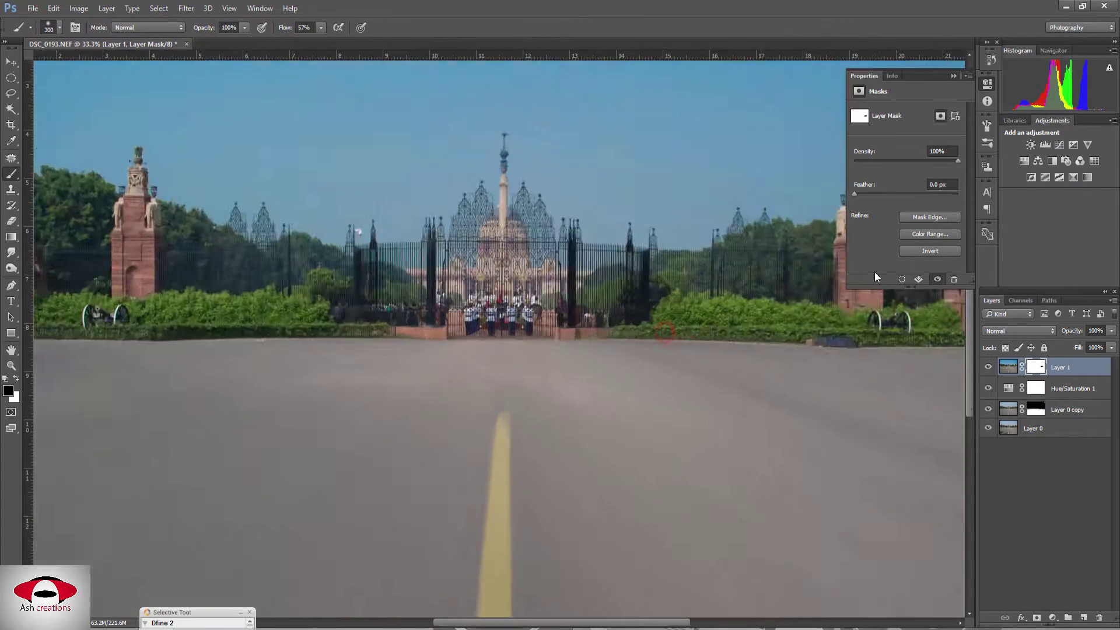
key(ctrl+plus)
key(h)
key(ctrl+minus)
key(ctrl+minus)
key(ctrl+minus)
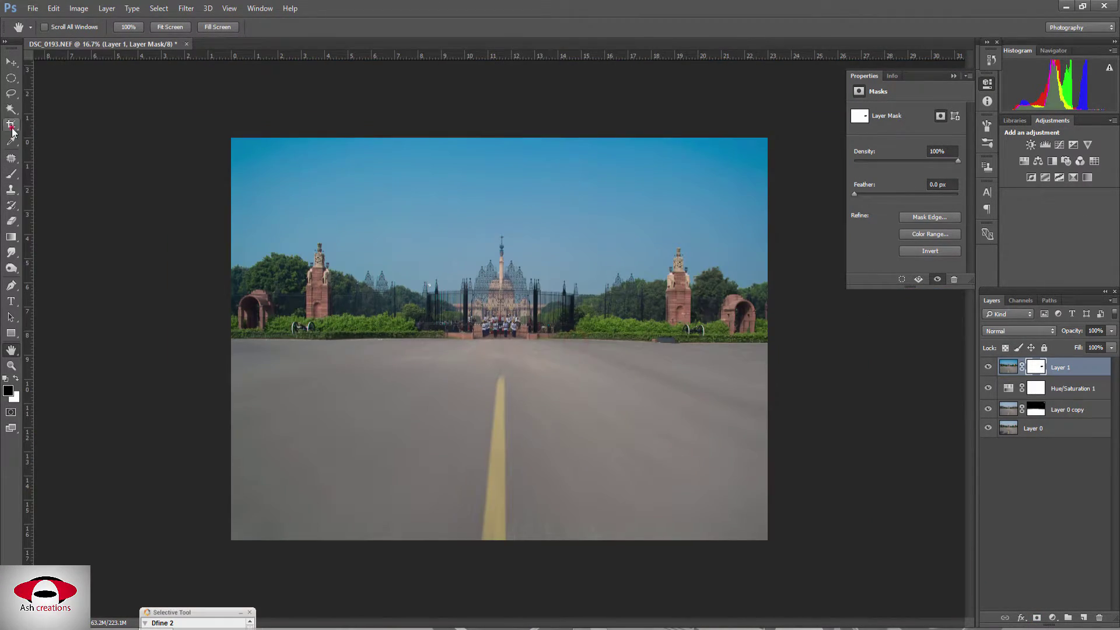
- Trim a sliver off the image's right edge with the Crop tool
key(c)
drag(768, 339, 763, 339)
key(Return)
click(1009, 366)
- In Camera Raw, boost the yellow road line's saturation and luminance
click(186, 8)
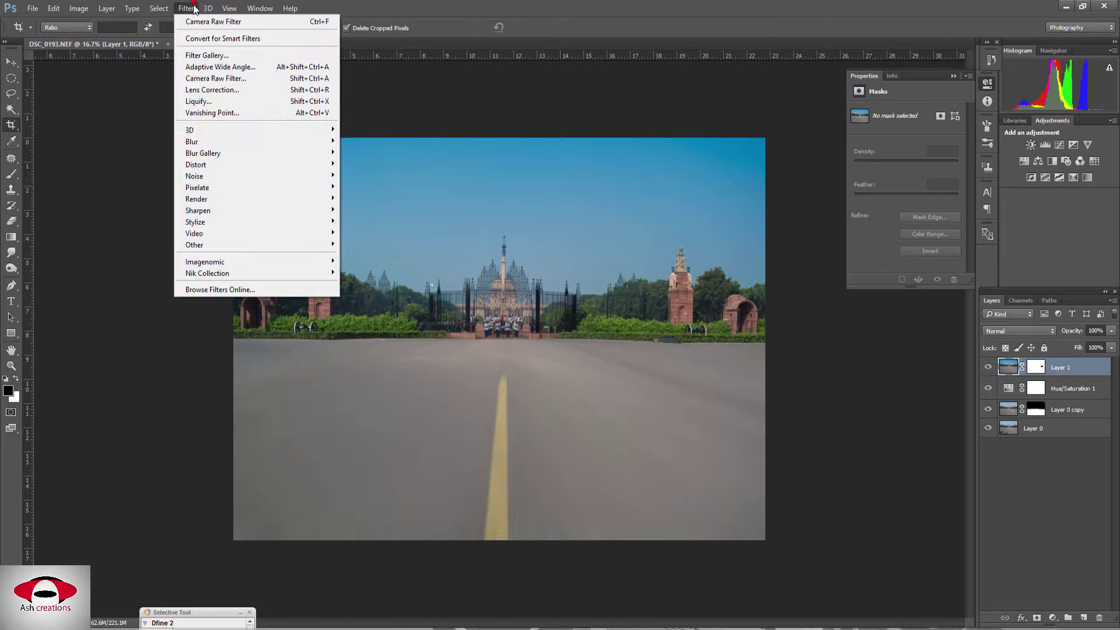
click(216, 78)
click(900, 150)
drag(963, 275, 1015, 275)
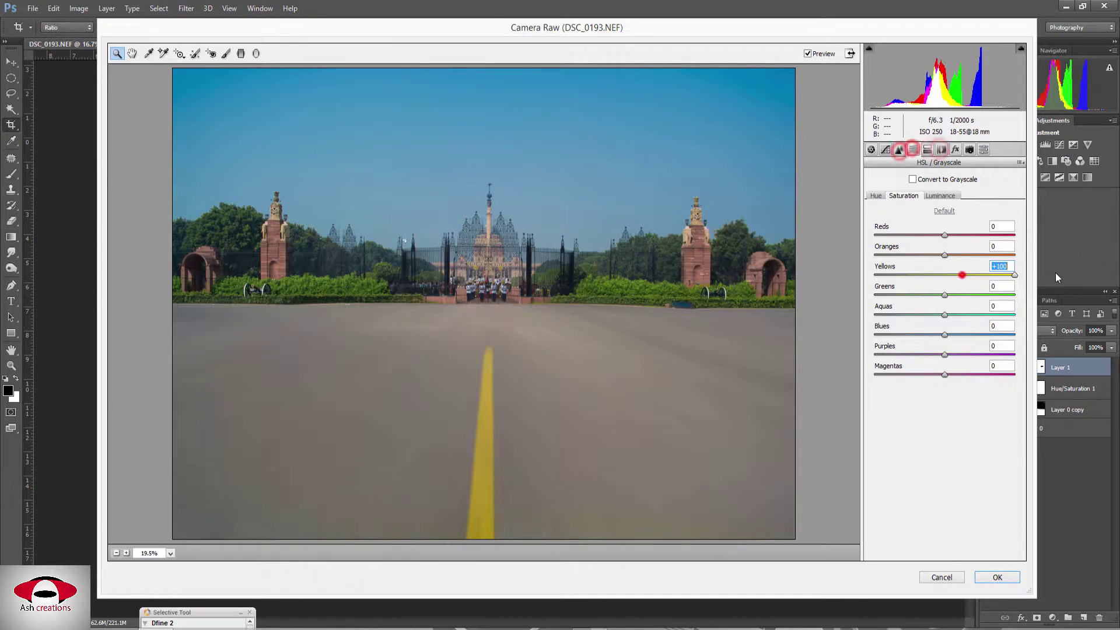
click(876, 195)
drag(945, 275, 864, 290)
double_click(945, 274)
click(940, 195)
mouse_move(957, 272)
mouse_down()
mouse_move(945, 274)
mouse_move(940, 303)
mouse_move(963, 321)
mouse_move(889, 340)
mouse_move(947, 340)
mouse_move(934, 358)
mouse_up()
- Adjust clarity, shadows and highlights in the Camera Raw Basic panel
click(872, 150)
click(810, 54)
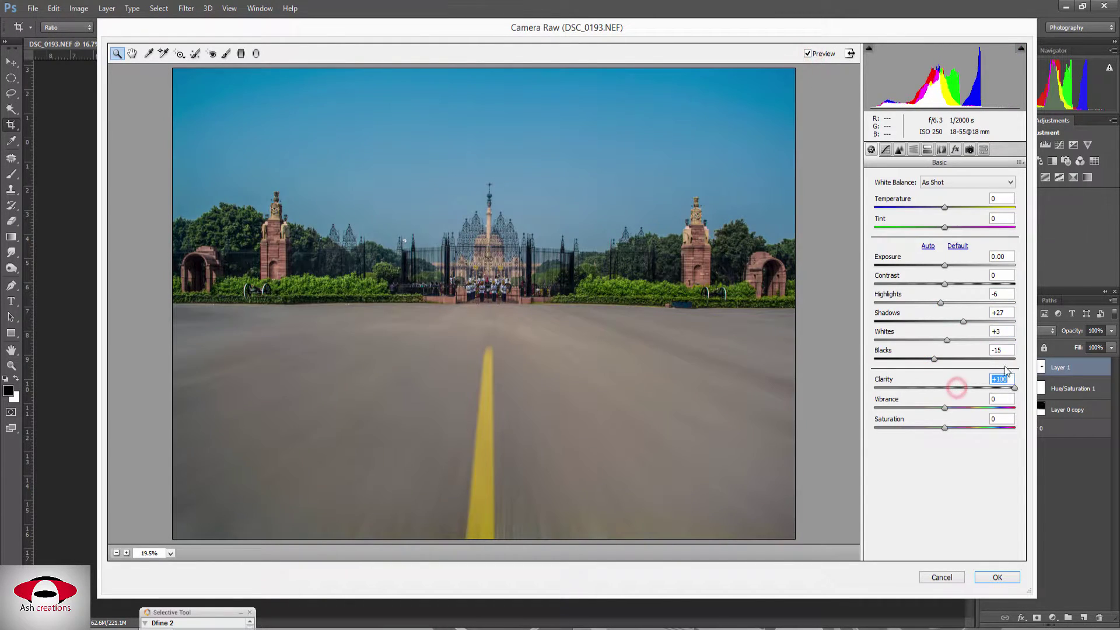
drag(965, 387, 1019, 387)
drag(924, 318, 1018, 321)
drag(940, 300, 856, 303)
drag(1015, 321, 961, 320)
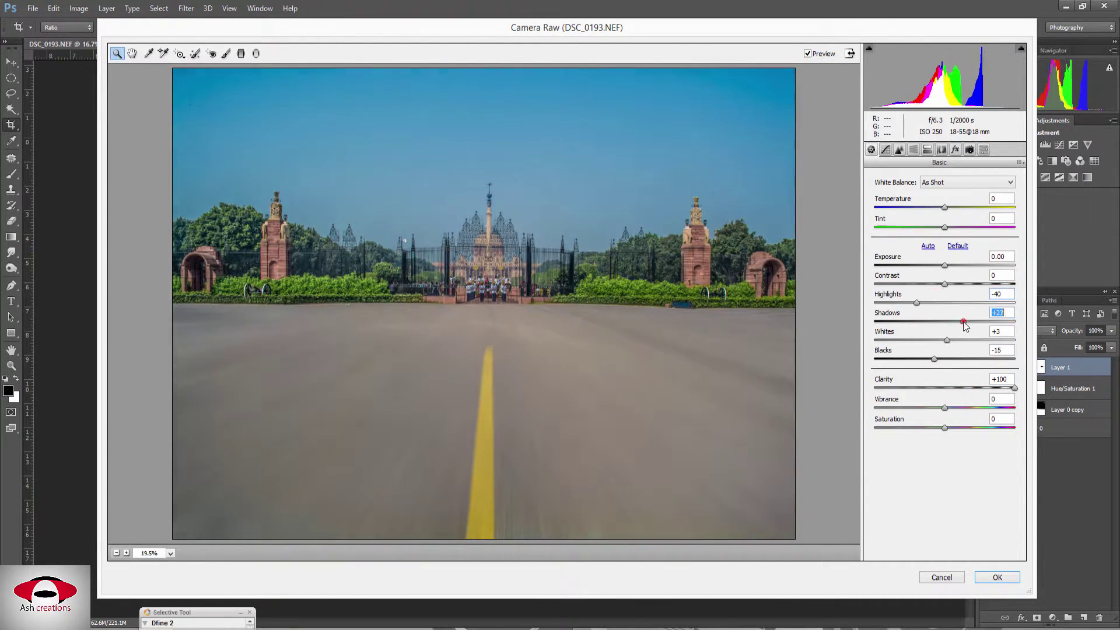
drag(875, 303, 931, 303)
mouse_move(1014, 387)
mouse_down()
mouse_move(976, 386)
mouse_move(999, 380)
mouse_up()
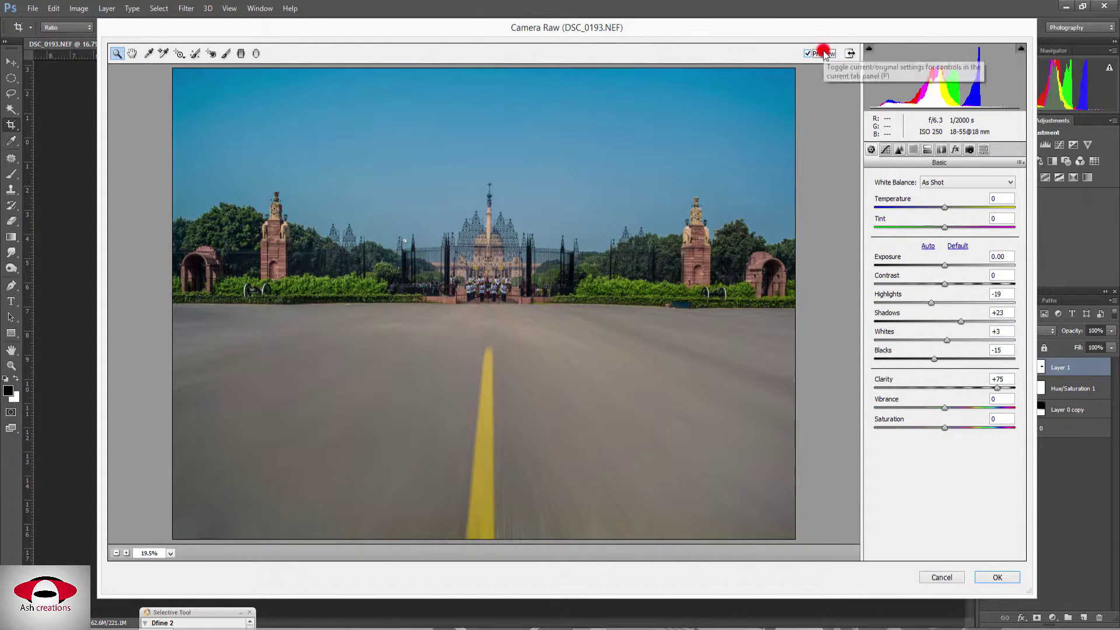
- Set Exposure +0.15, Contrast +20, Clarity +43 and Vibrance +6, then apply after comparing
drag(945, 208, 968, 208)
double_click(968, 207)
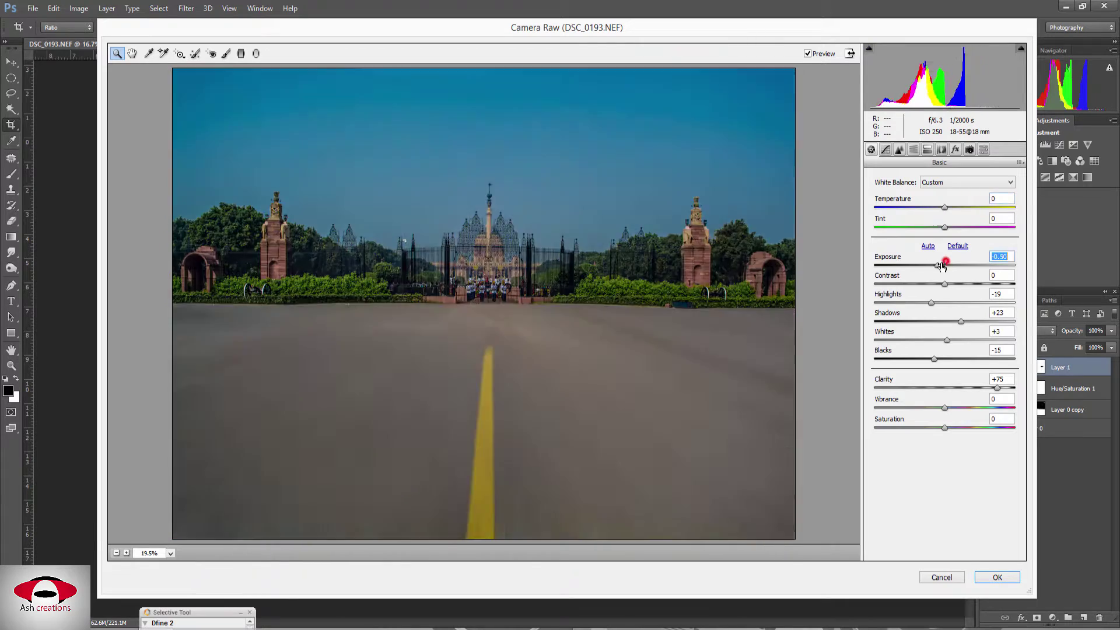
mouse_move(944, 266)
mouse_down()
mouse_move(958, 284)
mouse_move(930, 302)
mouse_move(978, 321)
mouse_move(942, 322)
mouse_move(958, 303)
mouse_move(935, 303)
mouse_move(928, 321)
mouse_move(940, 340)
mouse_up()
click(947, 266)
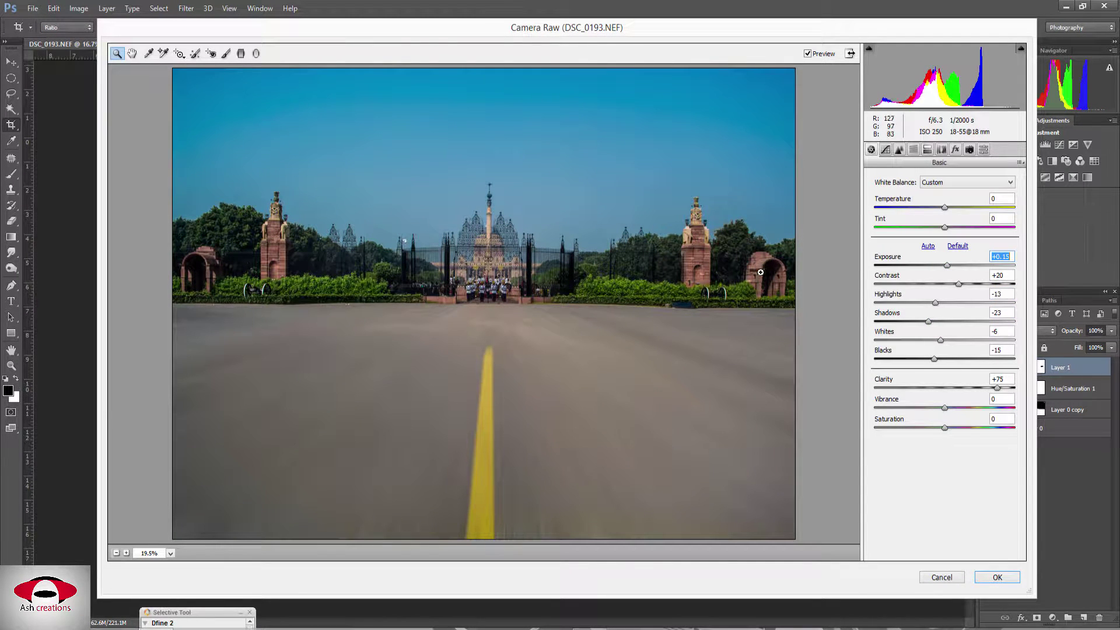
drag(997, 387, 949, 407)
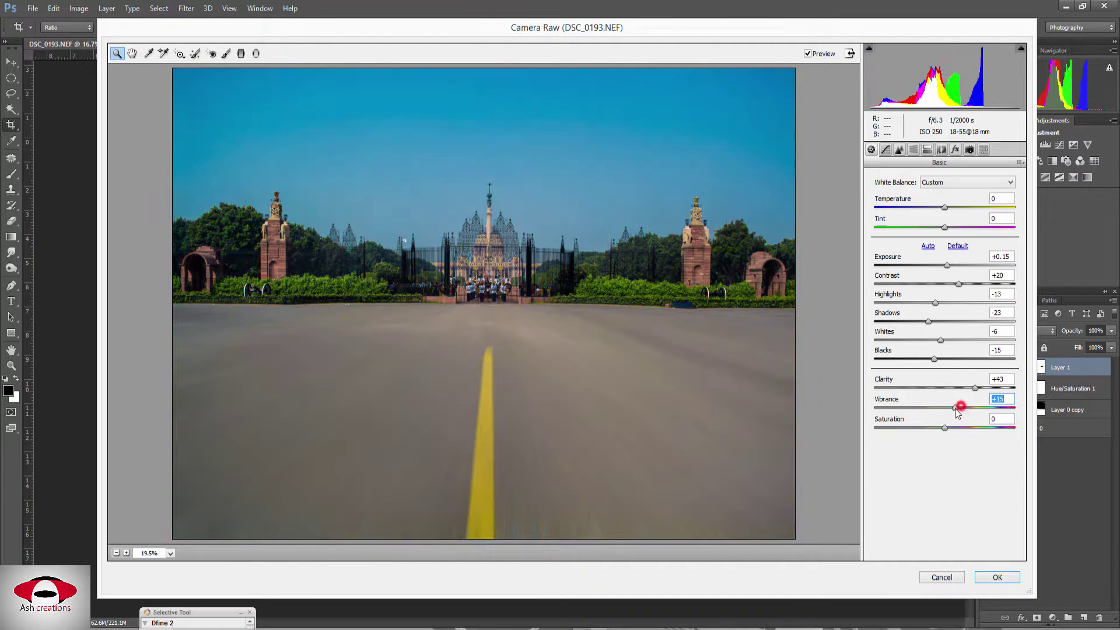
click(809, 54)
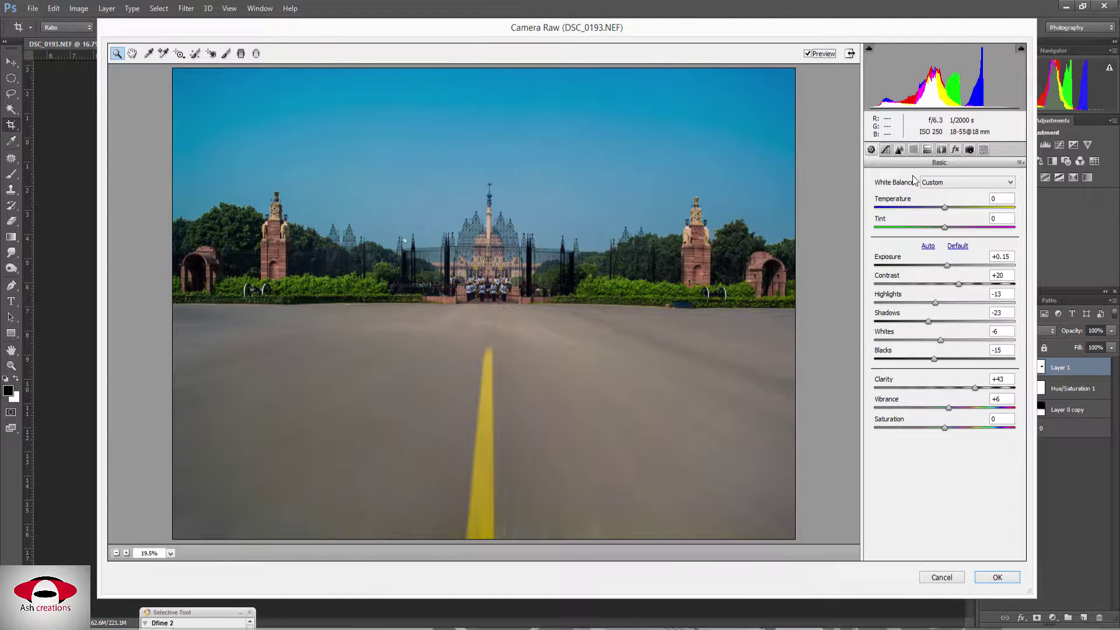
click(988, 576)
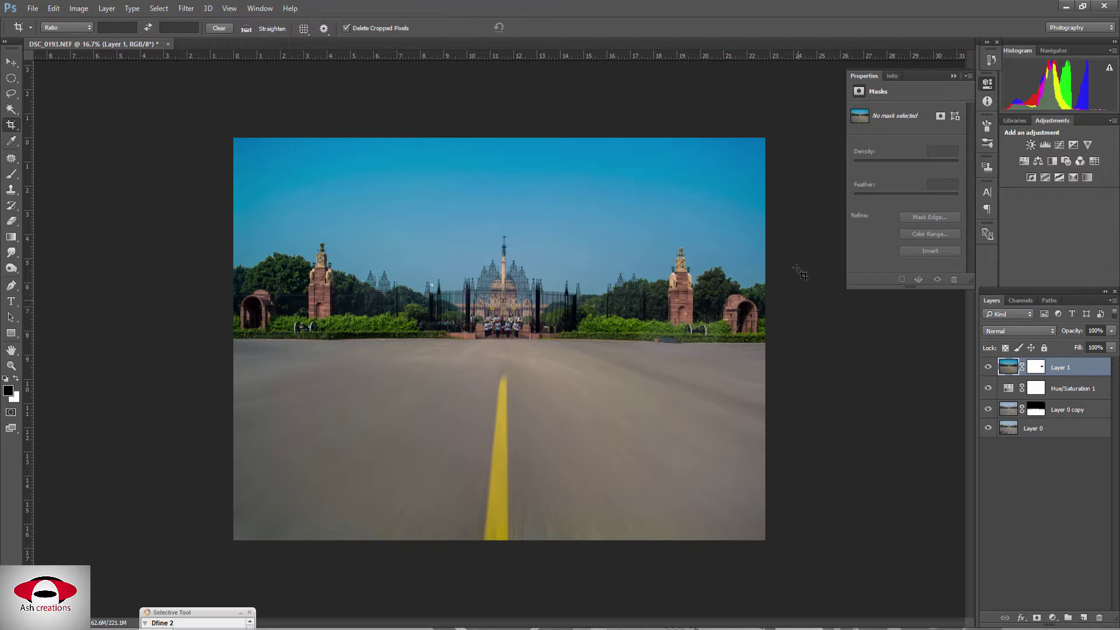
- Stamp visible layers into Layer 2 and apply a Zoom Radial Blur centred lower toward the gate
key(ctrl+shift+alt+e)
key(h)
click(187, 8)
mouse_move(191, 141)
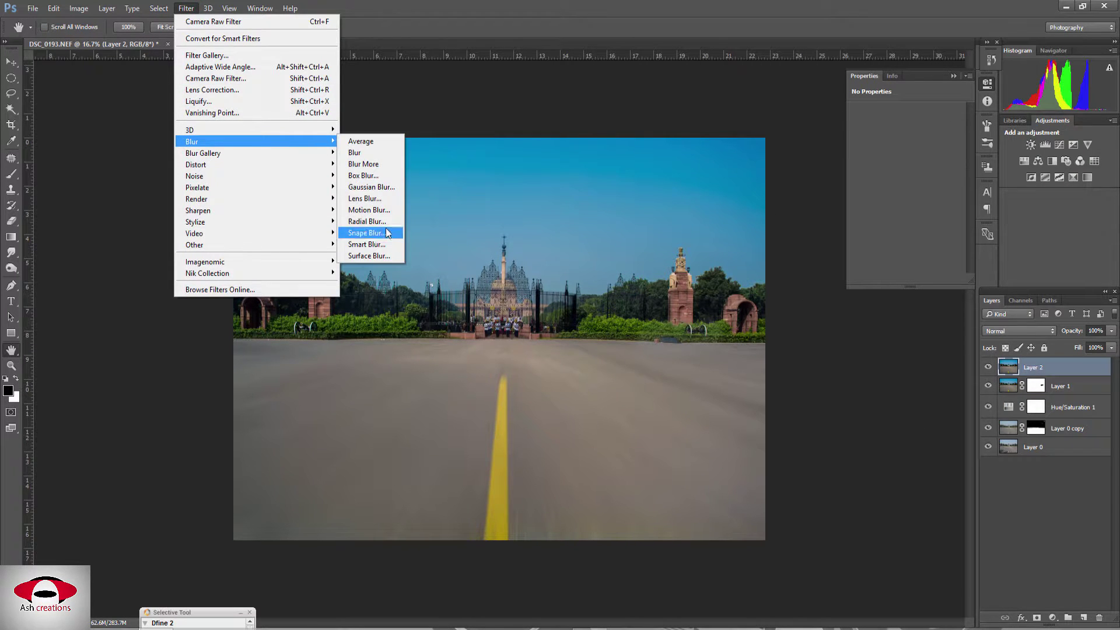
click(386, 220)
mouse_move(593, 273)
mouse_down()
mouse_move(601, 301)
mouse_move(598, 284)
mouse_up()
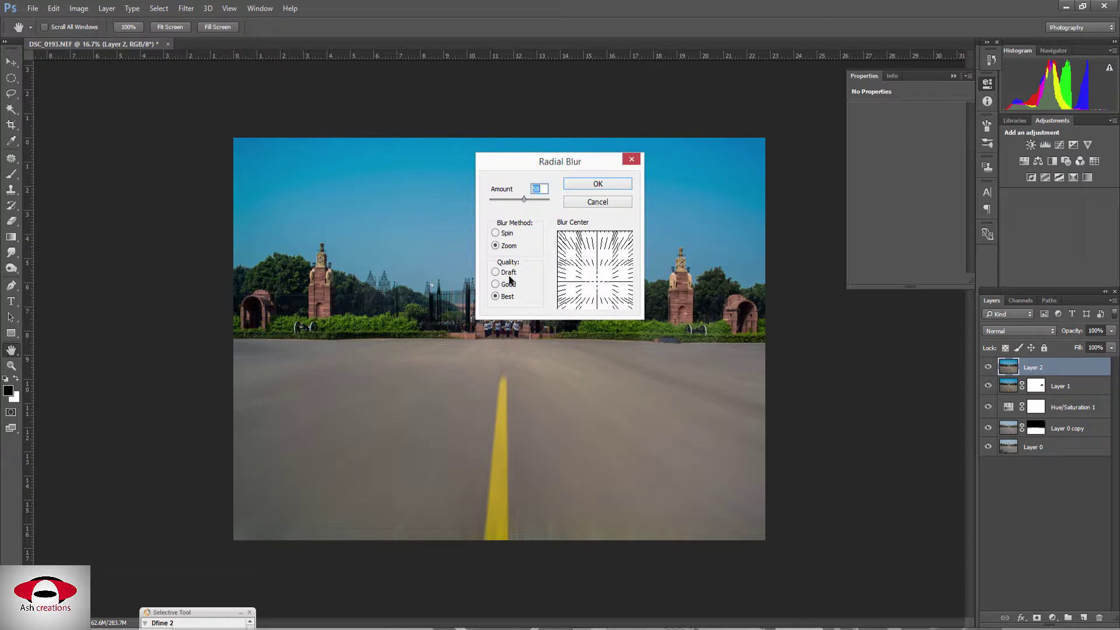
click(590, 184)
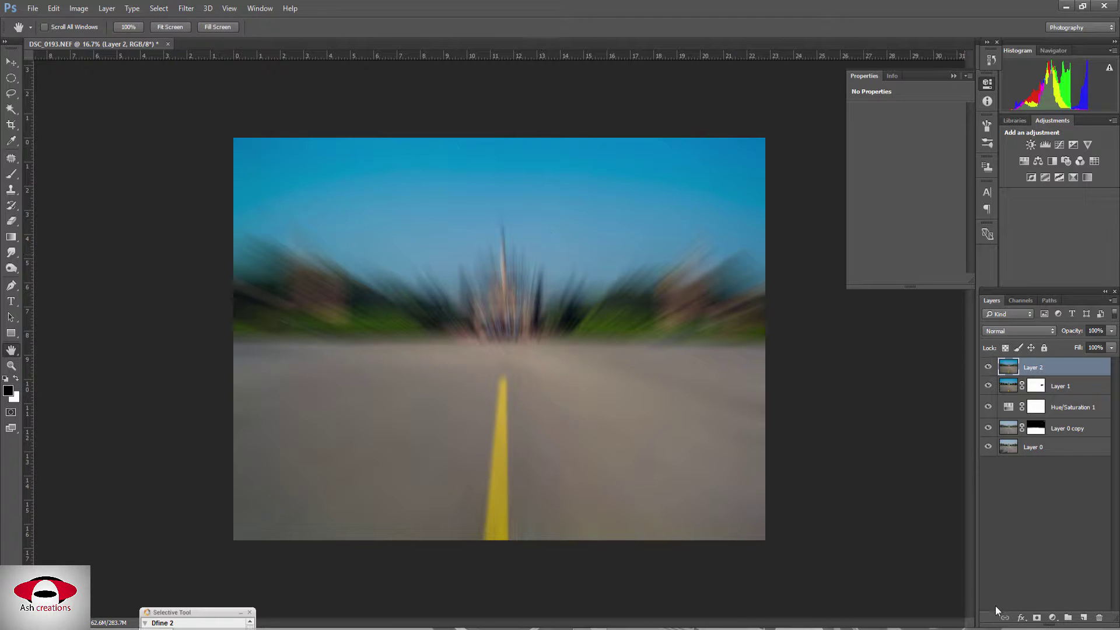
- Paint Layer 2's inverted mask over the skyline, then delete the layer and stamp a fresh merged Layer 2
click(1051, 618)
click(913, 450)
click(1035, 617)
key(ctrl+i)
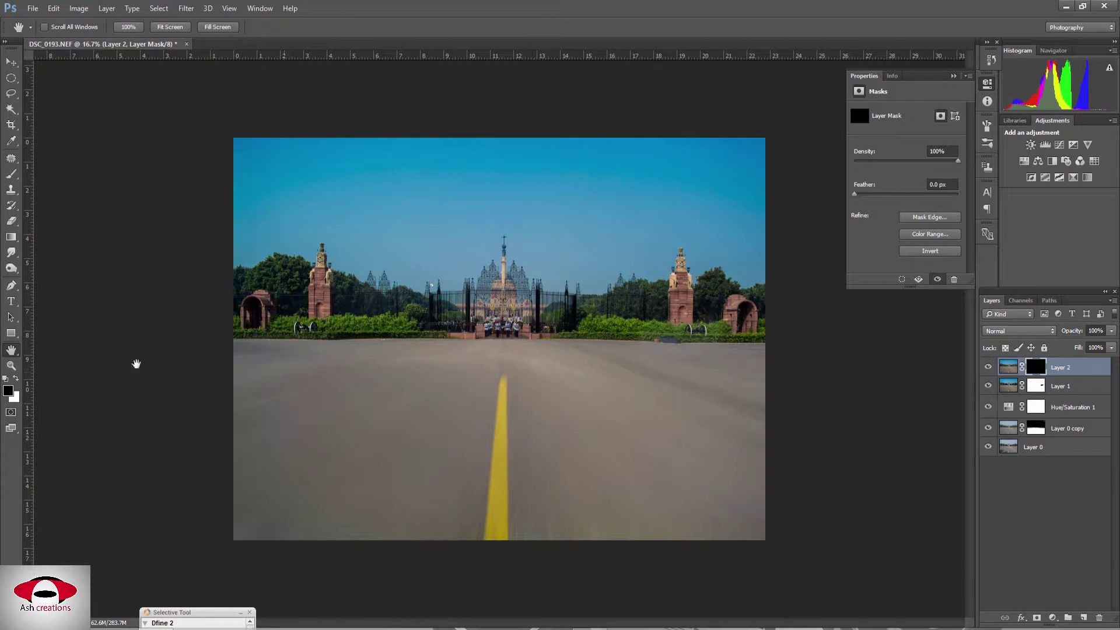
key(b)
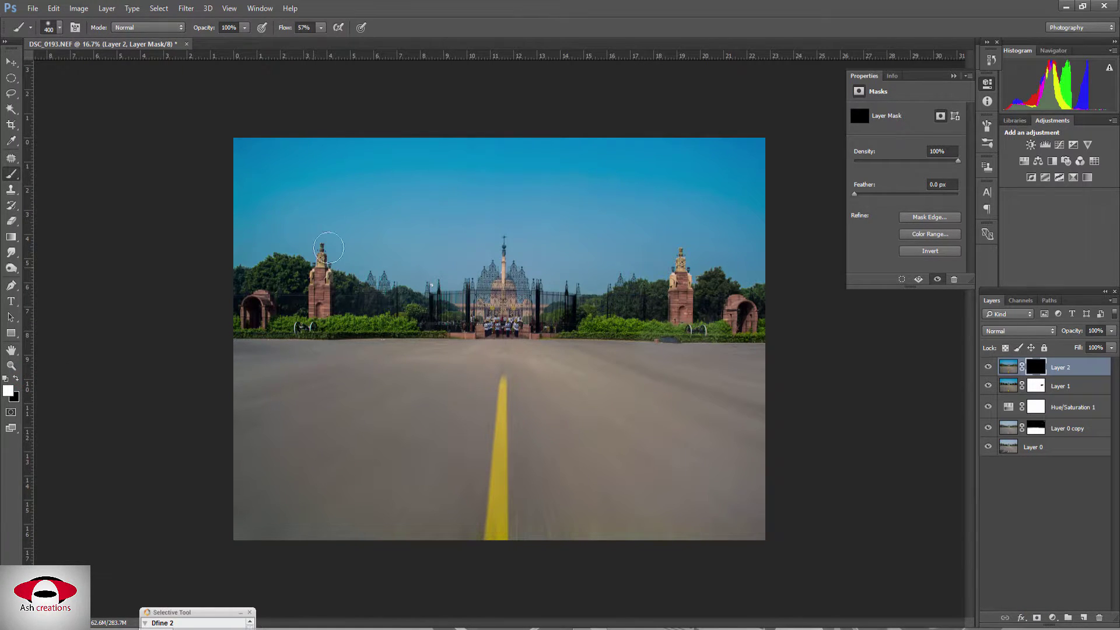
key(bracketright)
key(bracketright)
key(bracketright)
drag(237, 251, 310, 256)
drag(503, 251, 729, 256)
mouse_move(795, 275)
mouse_down()
mouse_move(357, 268)
mouse_move(196, 285)
mouse_up()
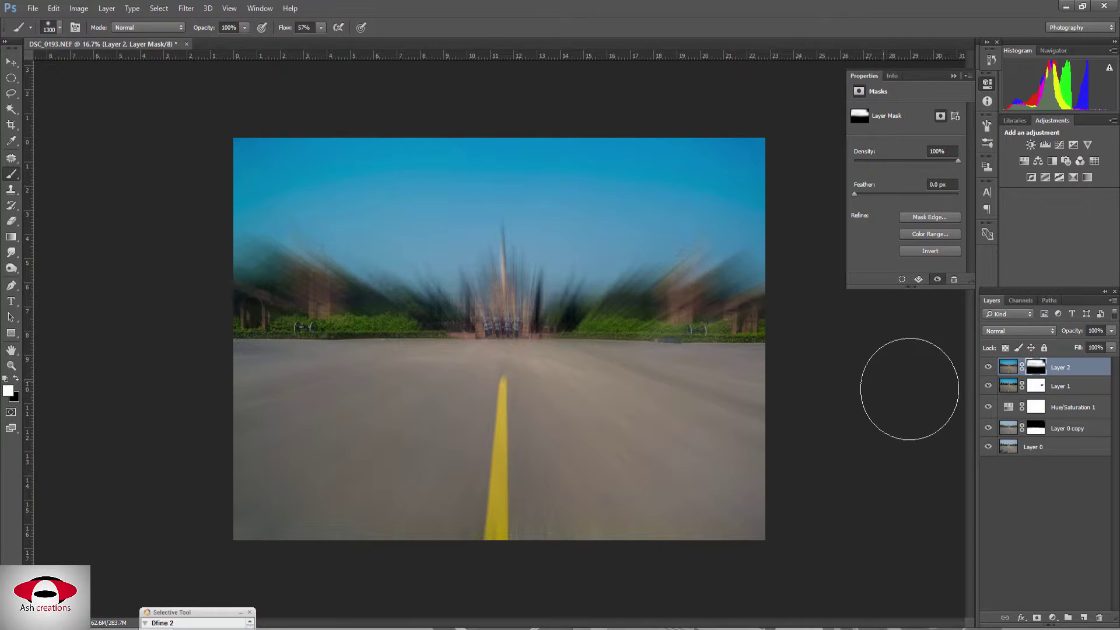
key(Delete)
key(ctrl+shift+alt+e)
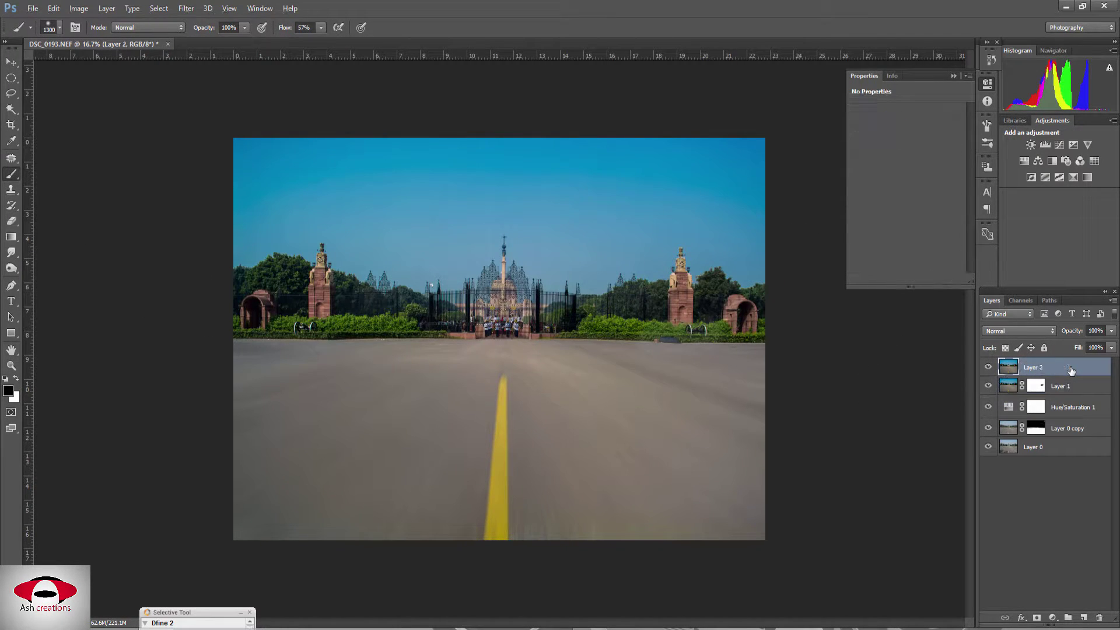
- Add a Blue-channel Curves point (input 126, output 132) and stamp visible into Layer 3
alt+click(989, 447)
click(1053, 617)
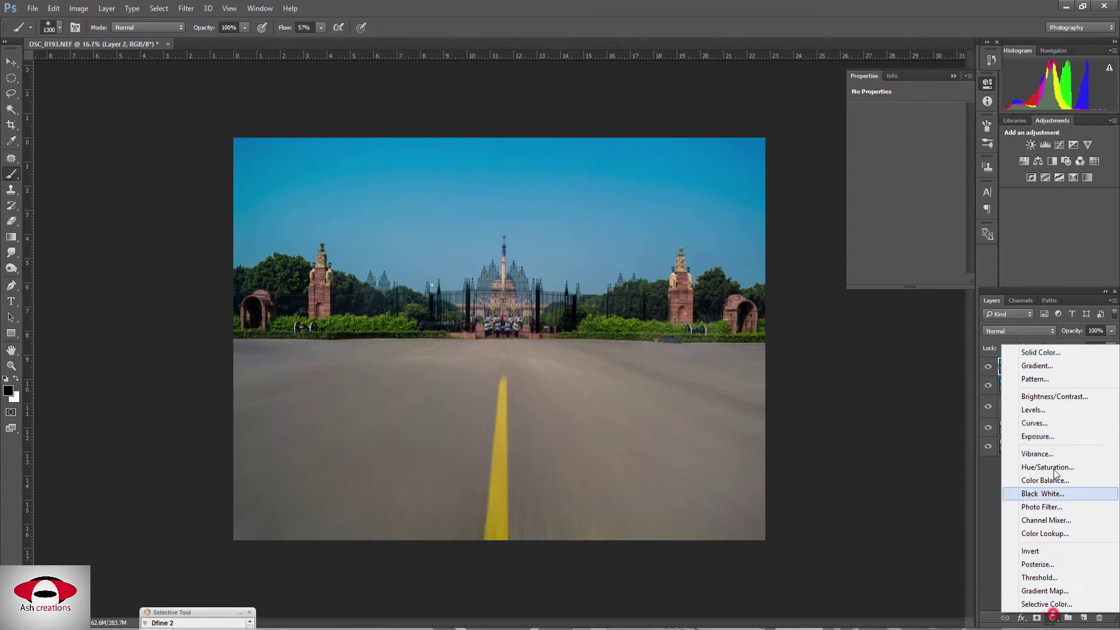
click(1047, 427)
click(906, 128)
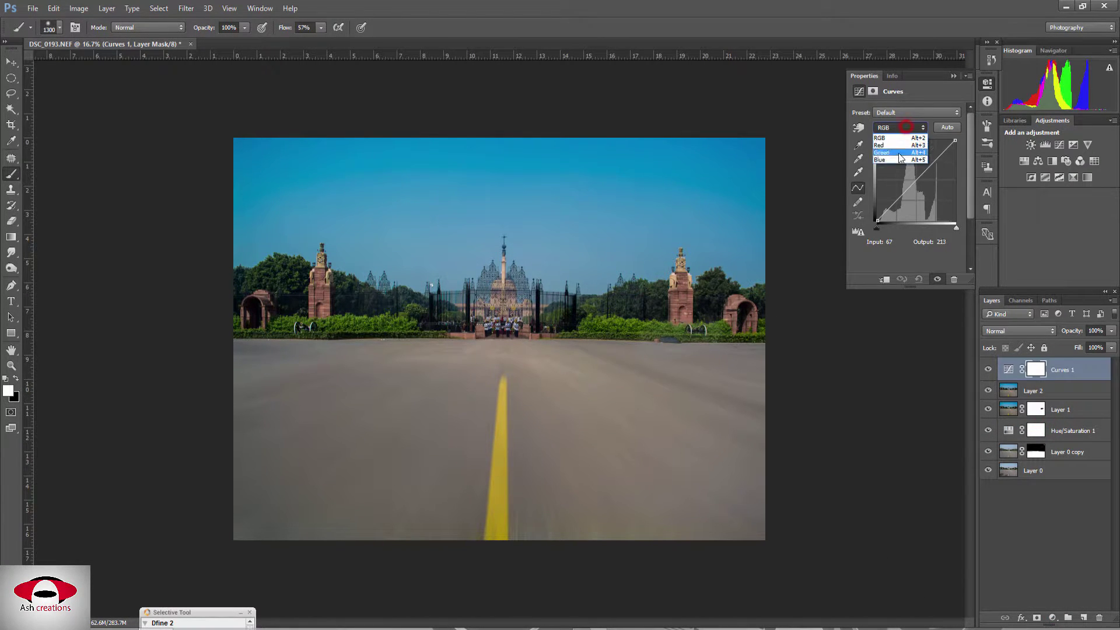
click(898, 164)
mouse_move(920, 172)
mouse_down()
mouse_move(909, 189)
mouse_move(918, 178)
mouse_up()
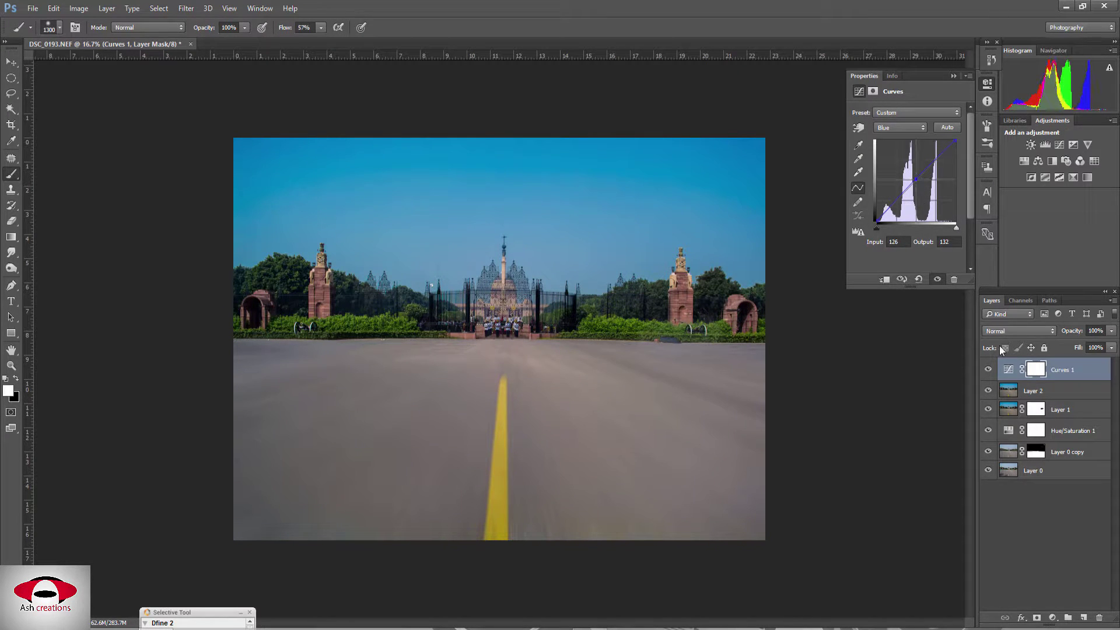
click(987, 370)
key(ctrl+shift+alt+e)
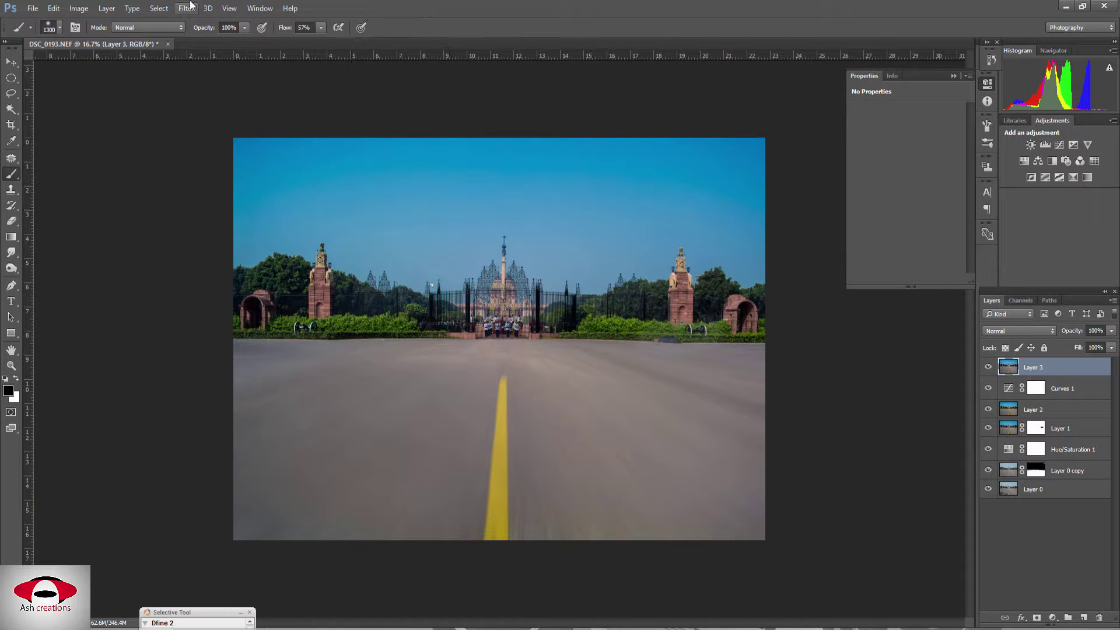
- Open Camera Raw on Layer 3 and try the split-toning highlight saturation and hue
click(186, 8)
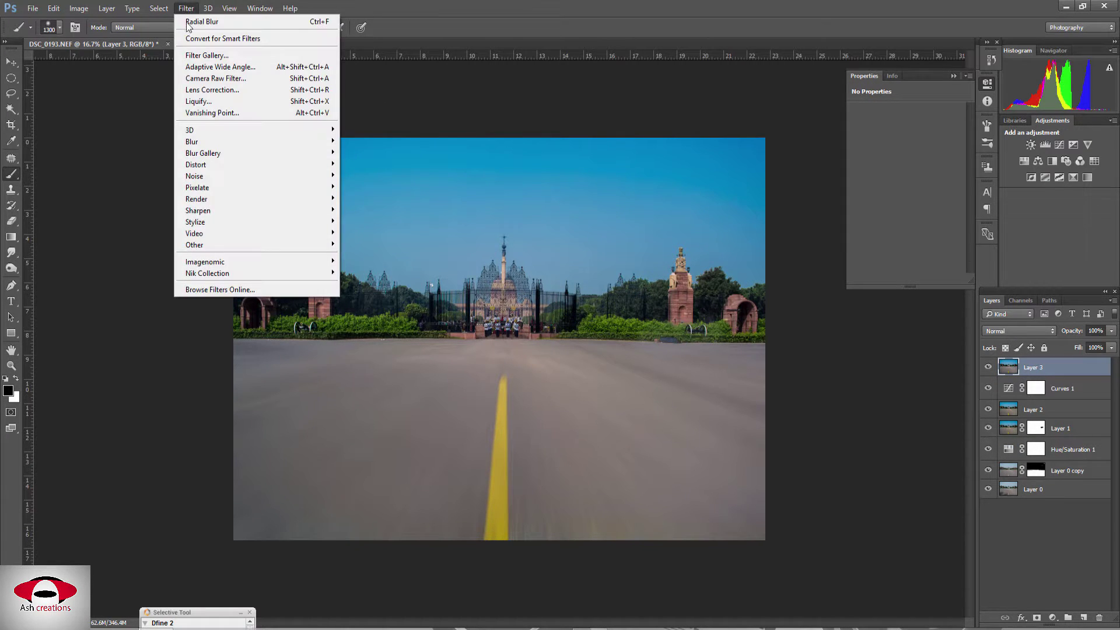
click(259, 146)
click(254, 82)
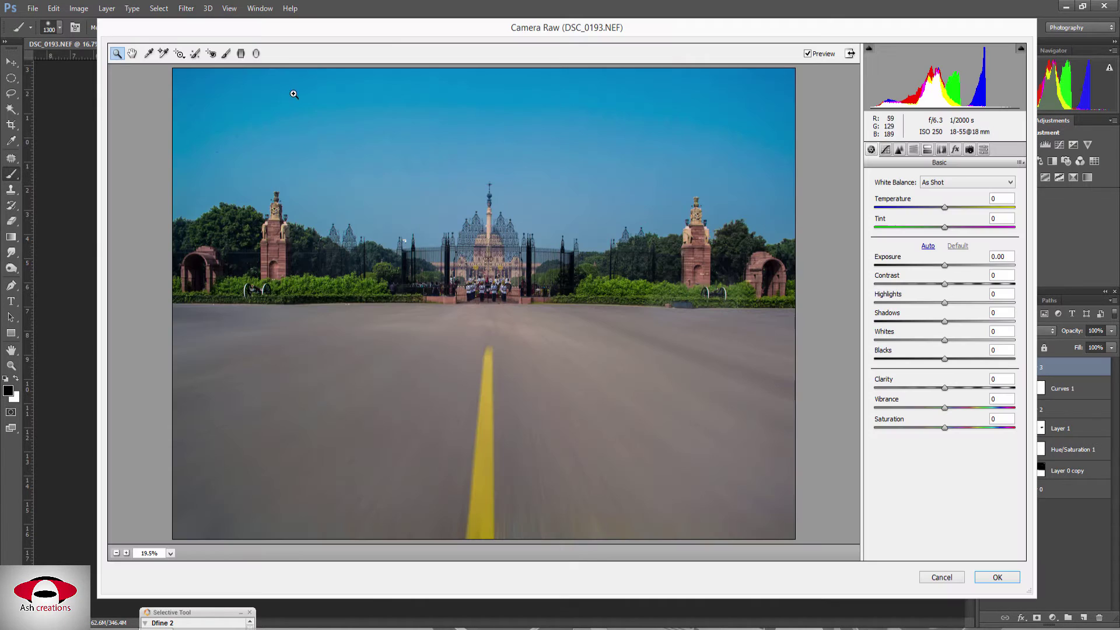
click(885, 149)
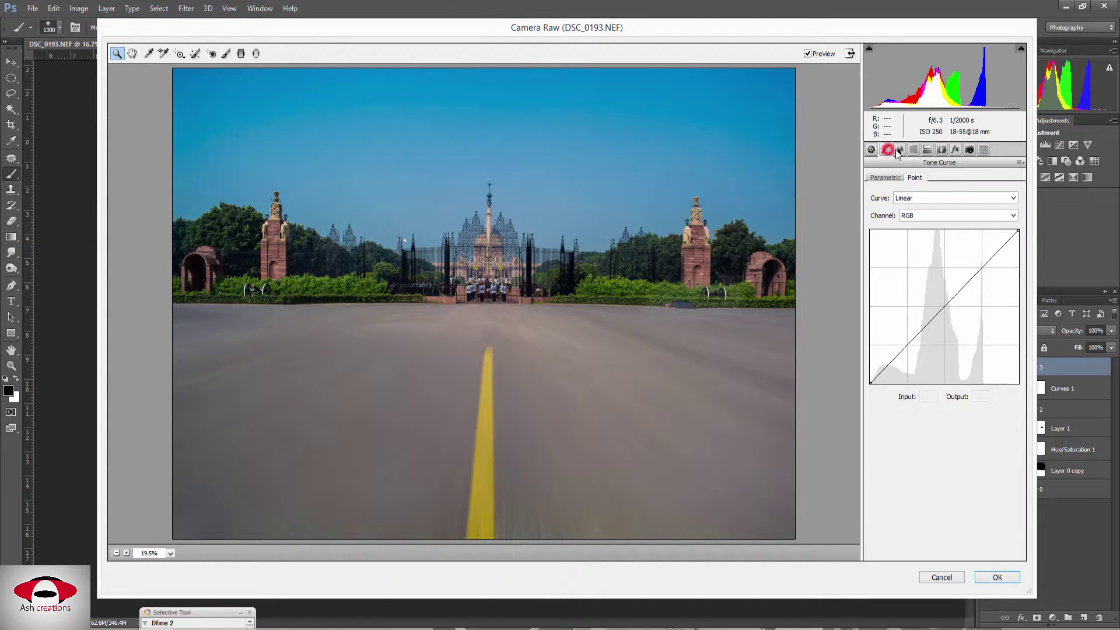
click(914, 150)
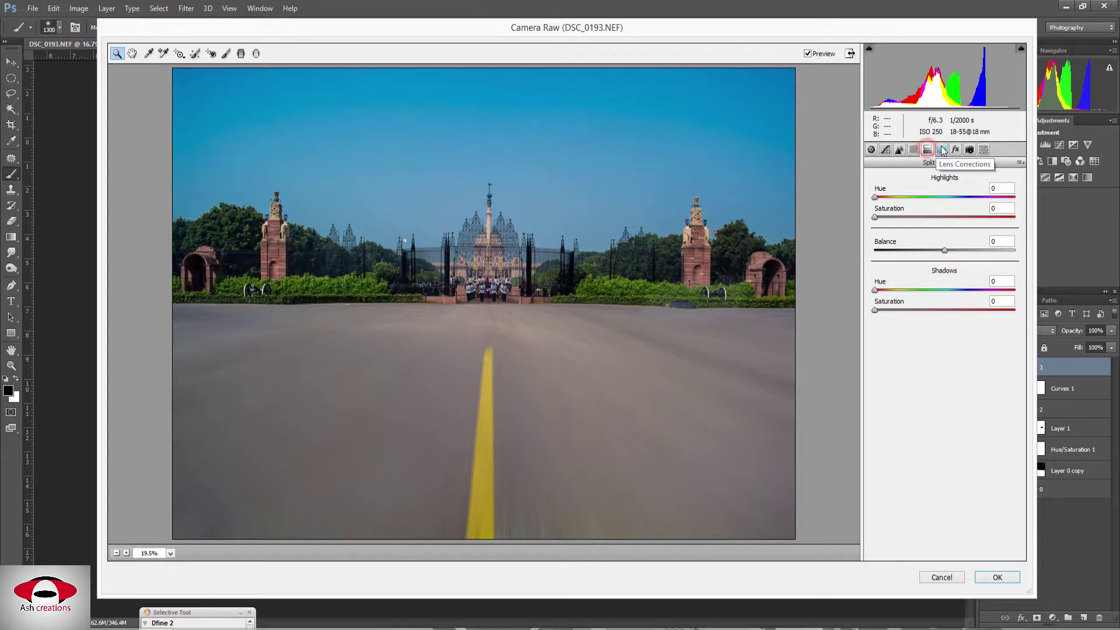
mouse_move(875, 217)
mouse_down()
mouse_move(915, 217)
mouse_move(872, 198)
mouse_move(964, 186)
mouse_up()
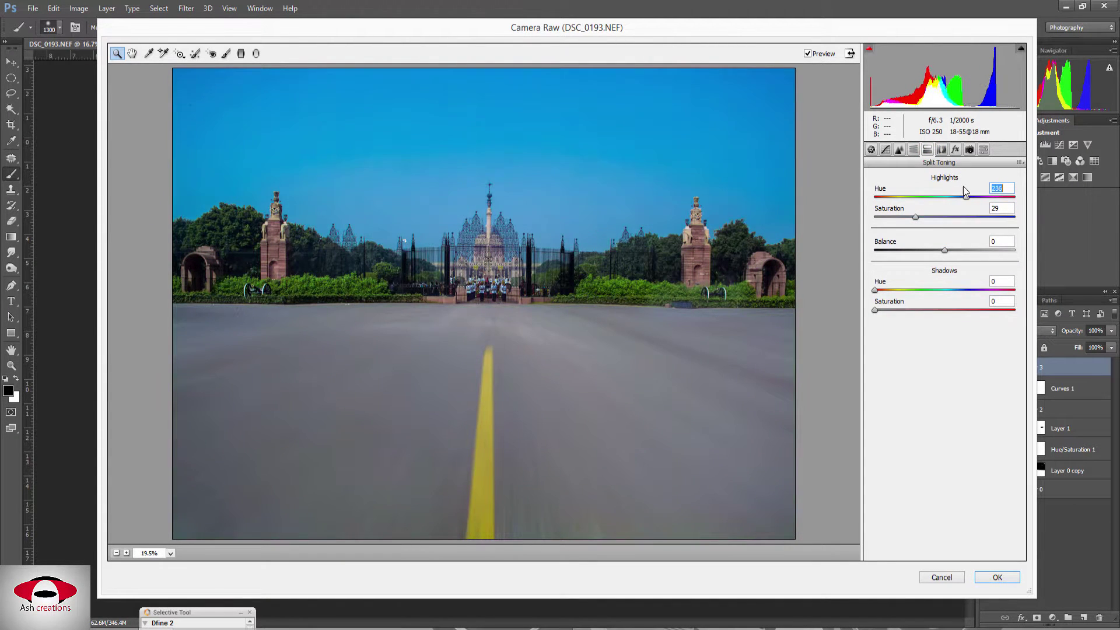
mouse_move(964, 187)
mouse_down()
mouse_move(875, 198)
mouse_move(874, 217)
mouse_up()
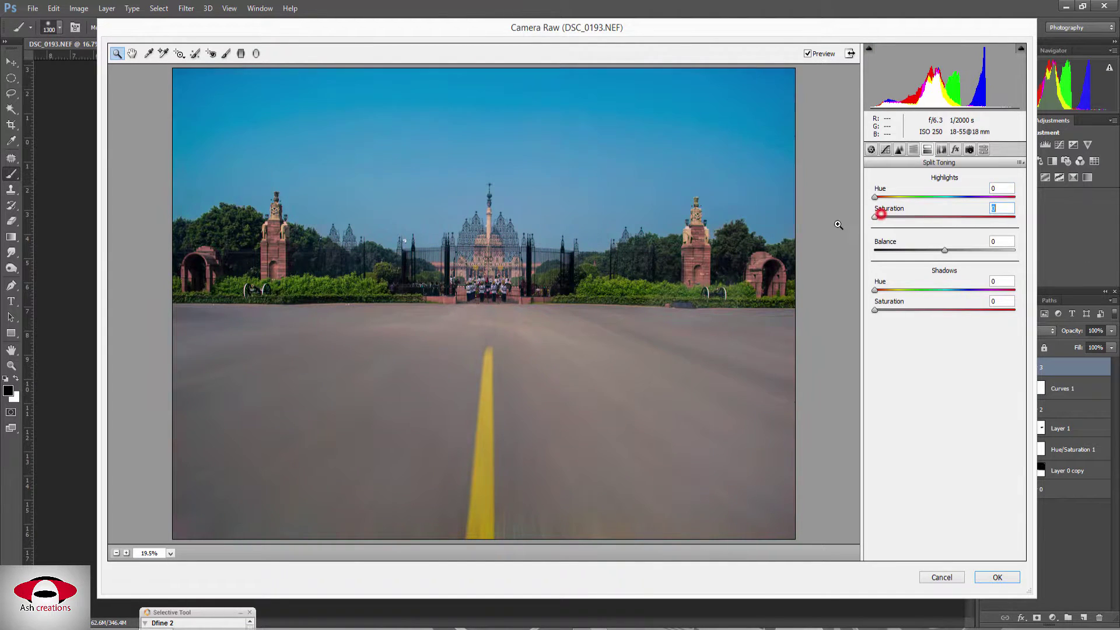
- Browse the Effects, Calibration and Lens panels, then inspect the right tower at 100% in Detail
click(943, 150)
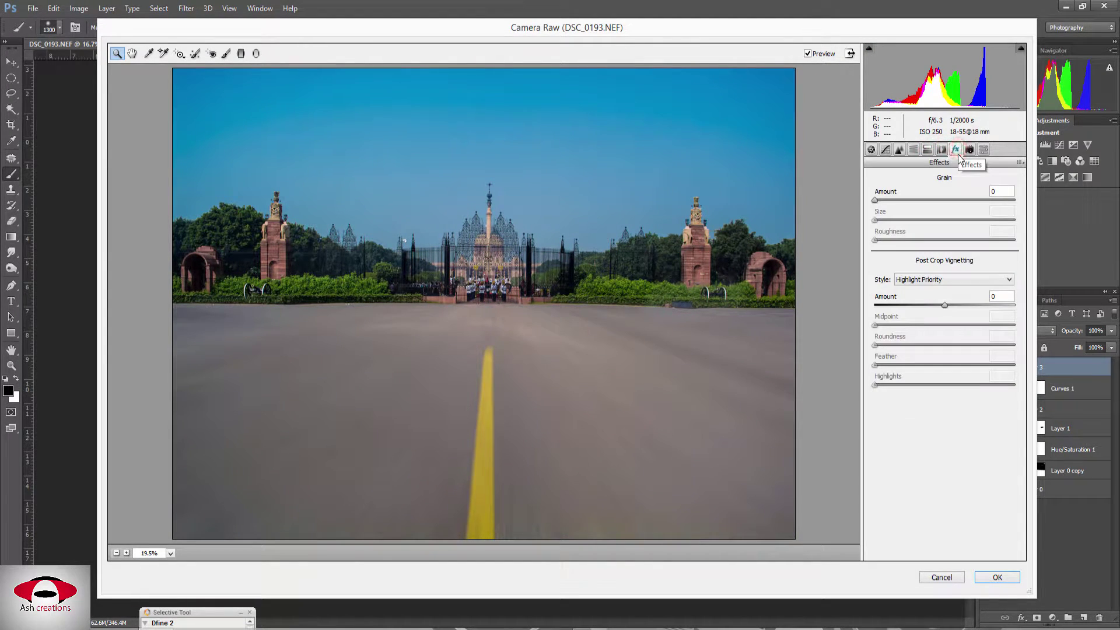
click(969, 149)
click(941, 150)
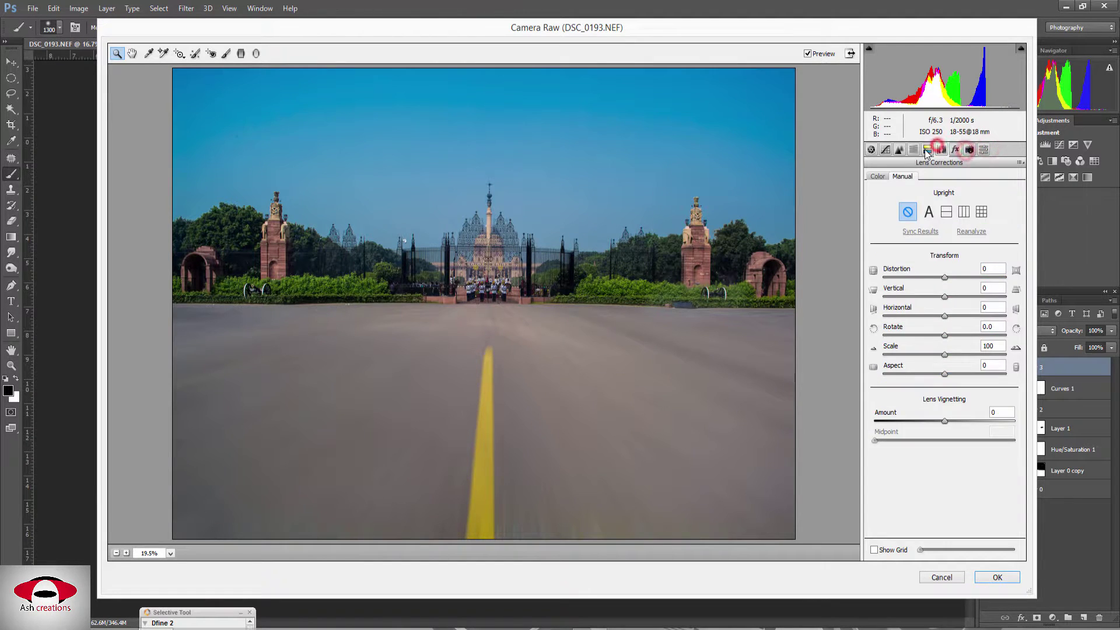
click(899, 150)
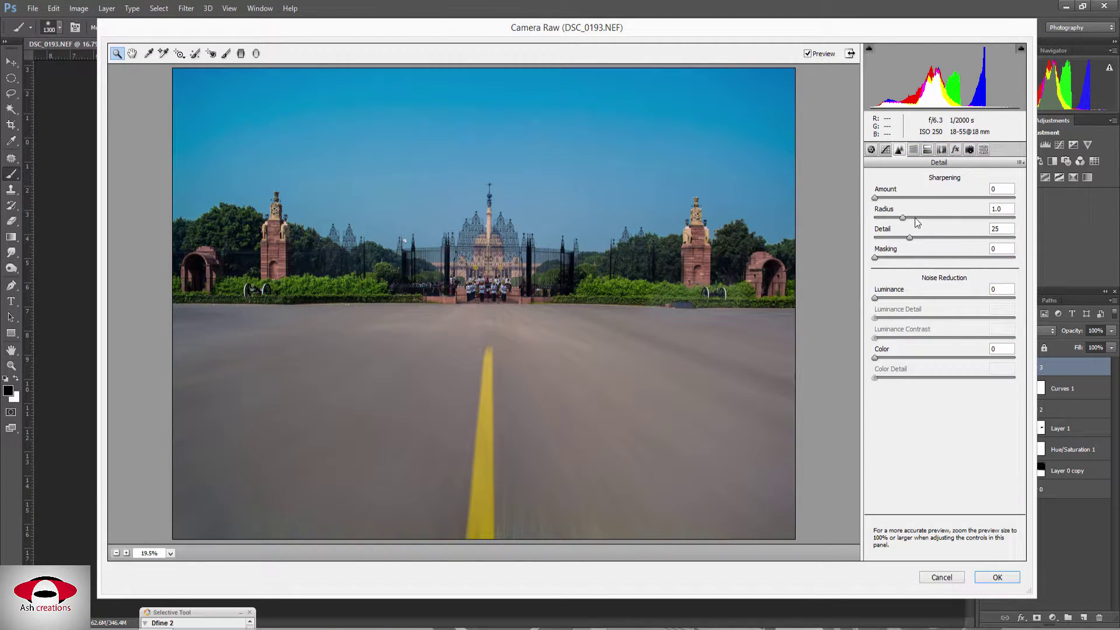
click(774, 175)
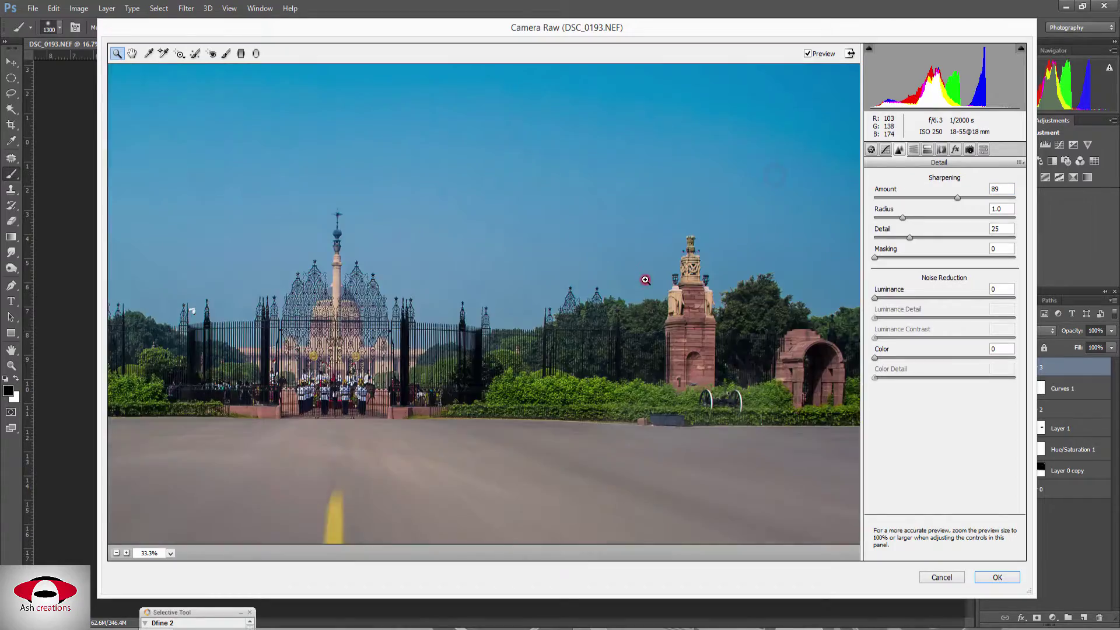
click(645, 280)
- Set sharpening to Amount 61, Radius 1.3, Detail 23, Masking 44, then zoom out to 25%
mouse_move(1012, 197)
mouse_down()
mouse_move(906, 198)
mouse_move(1018, 218)
mouse_up()
drag(913, 237, 907, 237)
drag(1015, 218, 919, 218)
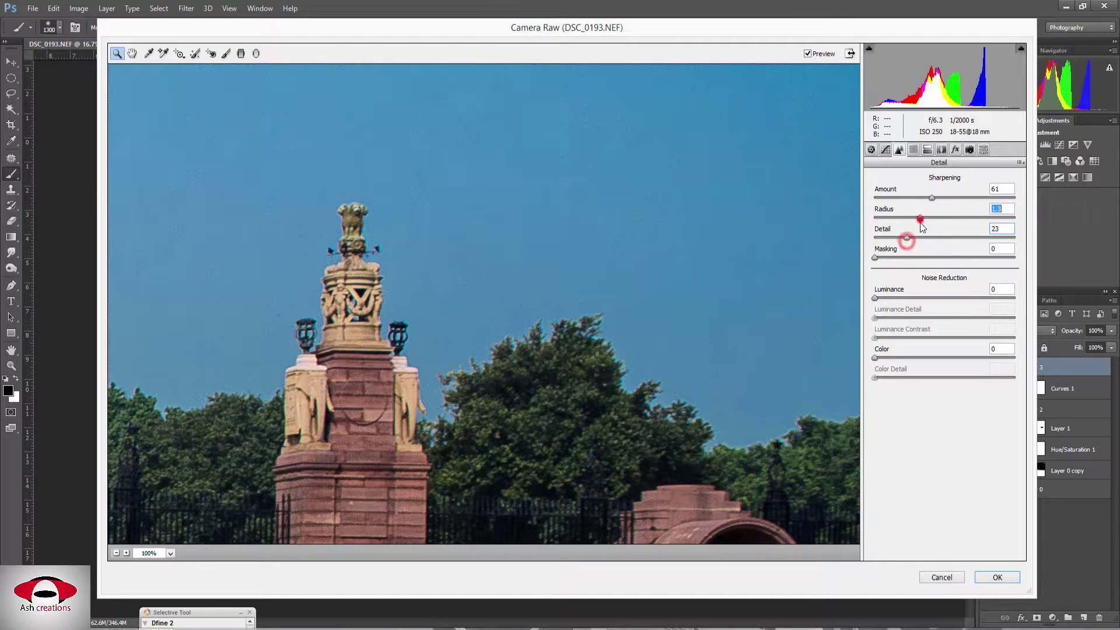
drag(915, 257, 964, 257)
click(936, 257)
click(117, 553)
click(117, 553)
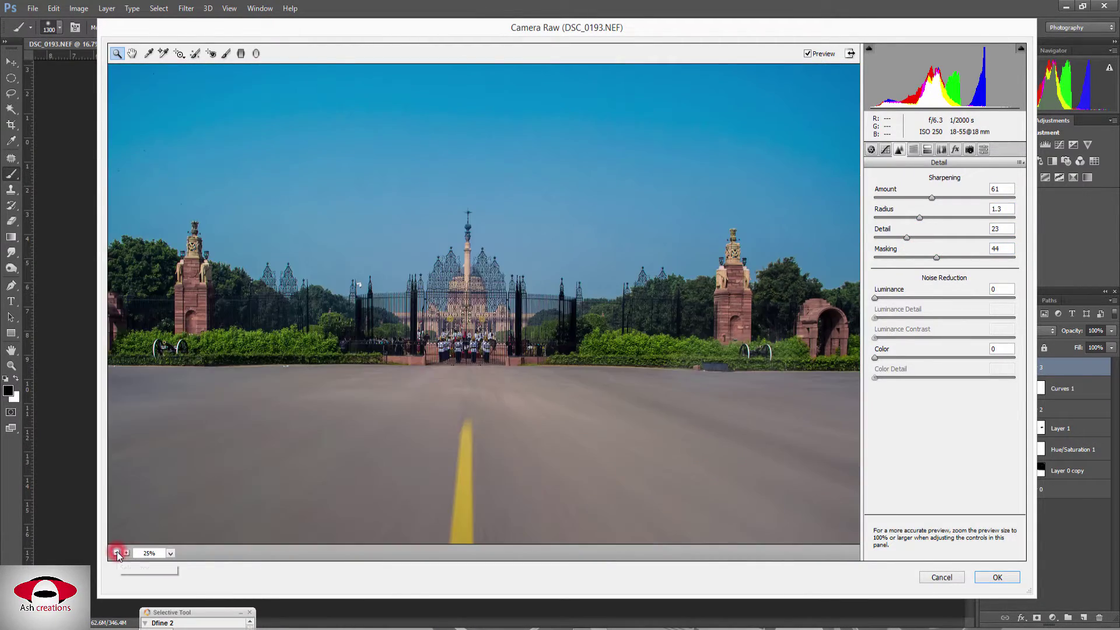
click(117, 553)
click(116, 553)
click(127, 553)
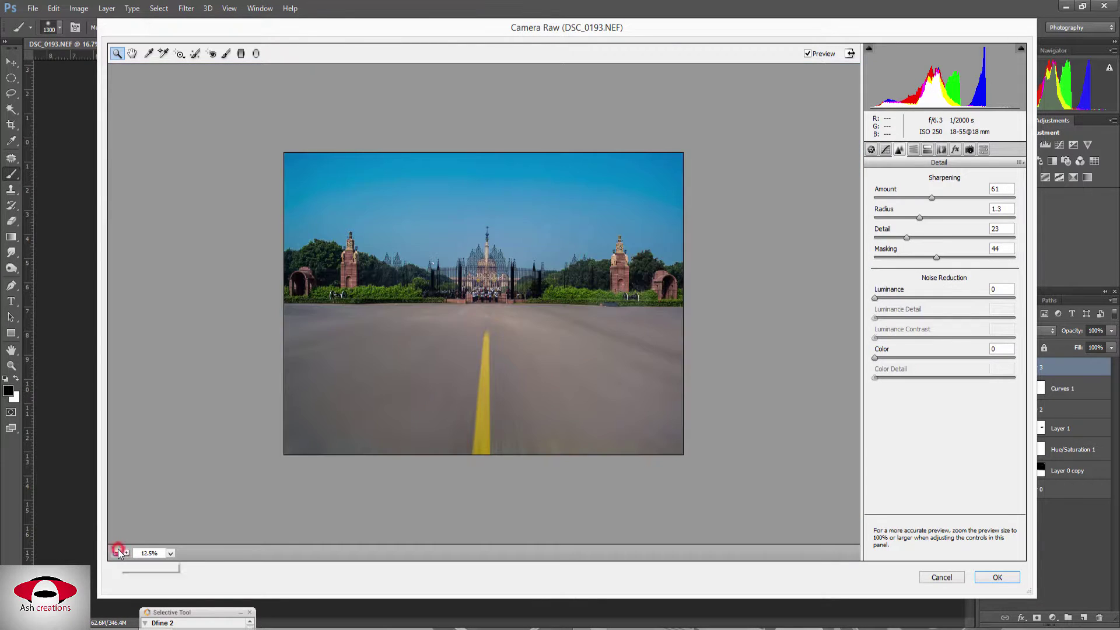
click(126, 553)
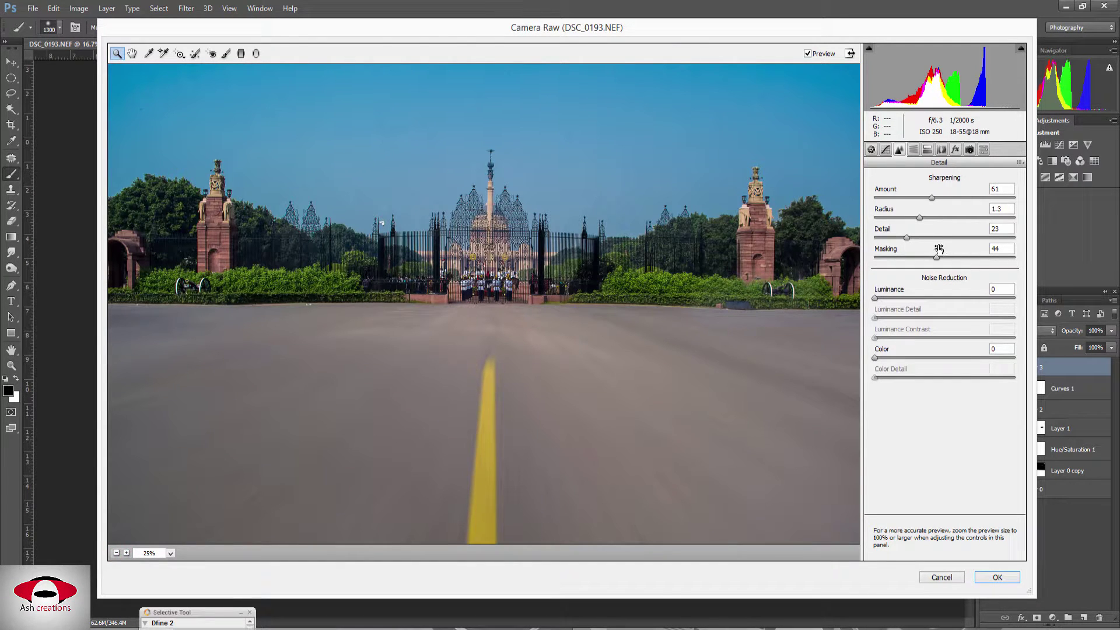
- Set Basic Clarity to about +61, raise Contrast, and apply Camera Raw to Layer 3
click(878, 152)
drag(996, 388, 1028, 391)
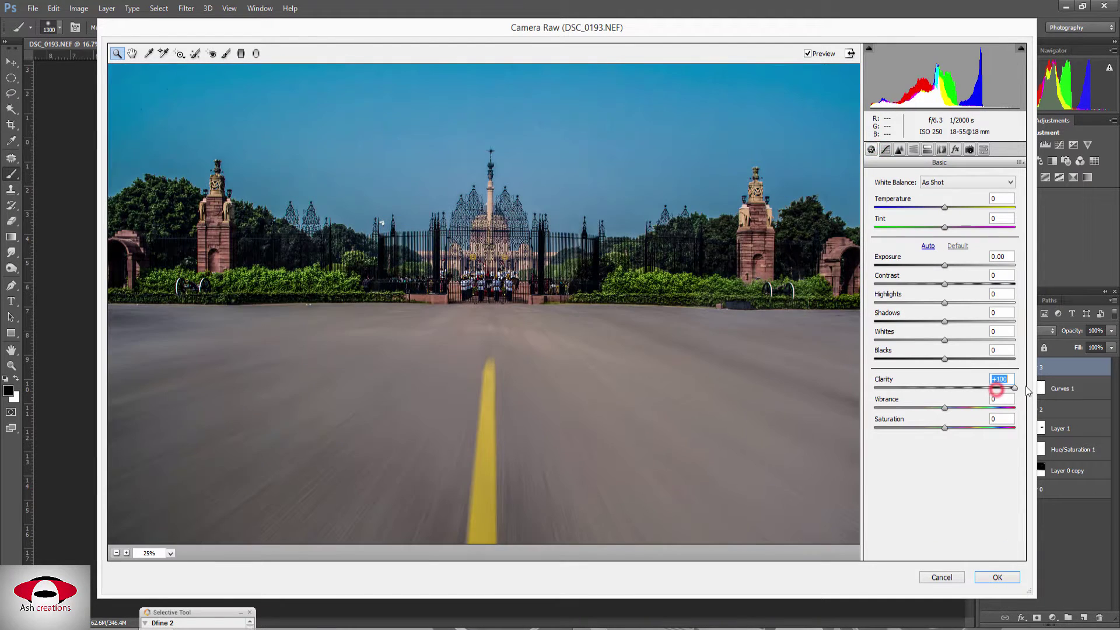
click(116, 552)
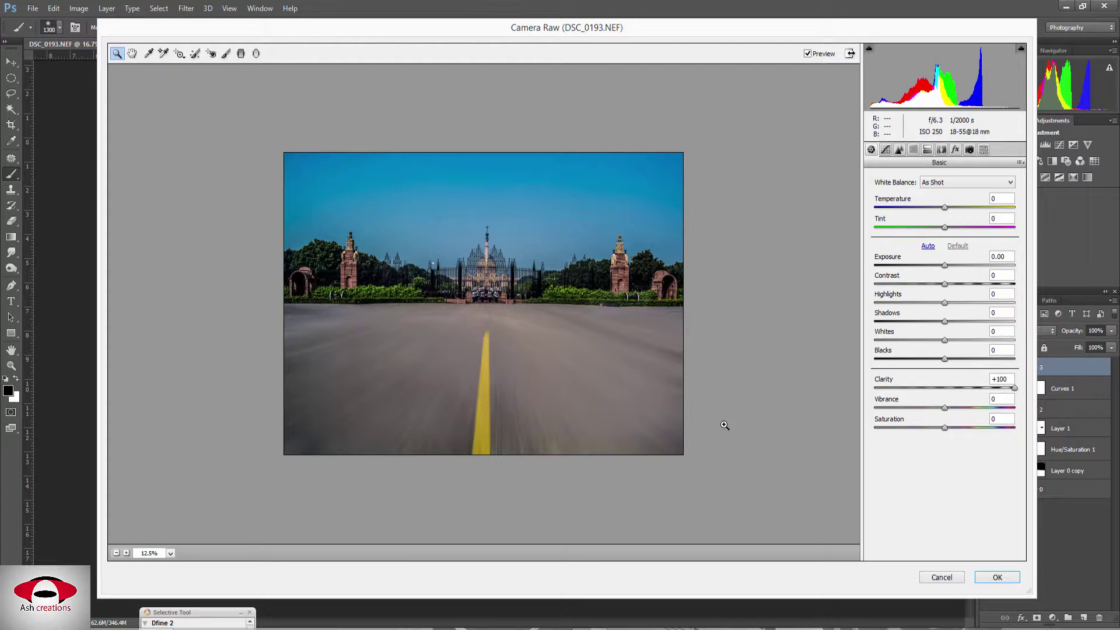
drag(1014, 388, 988, 389)
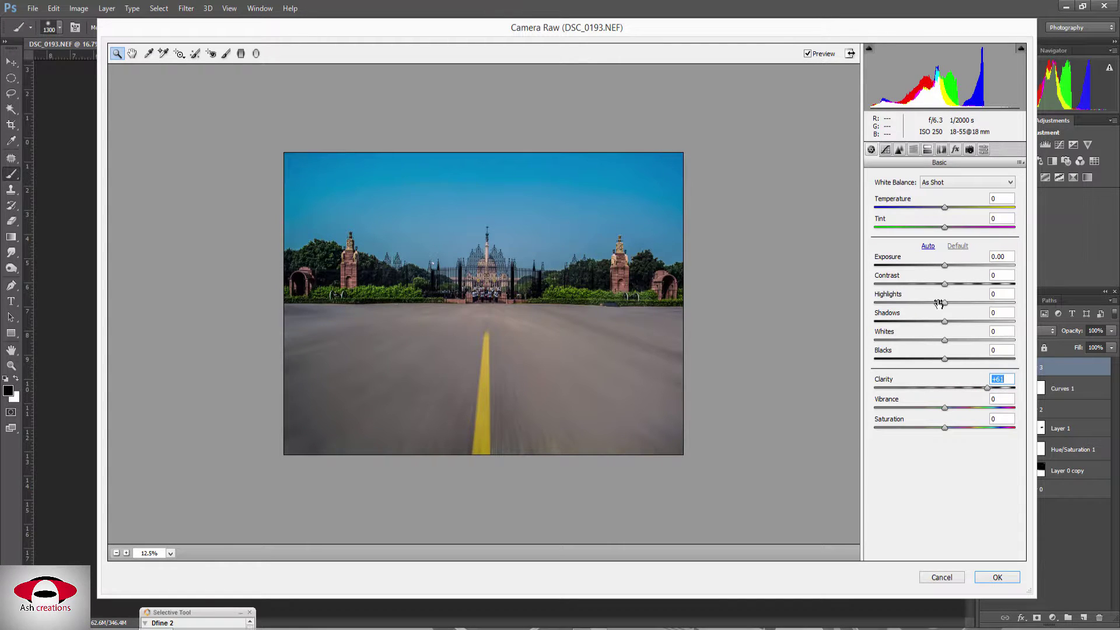
mouse_move(945, 283)
mouse_down()
mouse_move(1038, 288)
mouse_move(964, 294)
mouse_up()
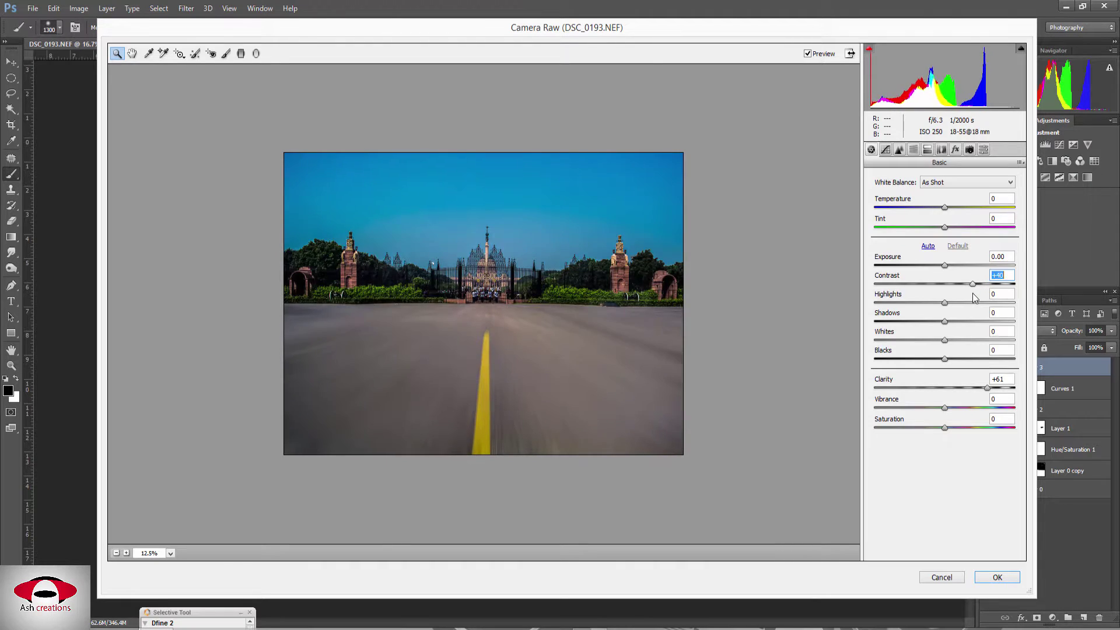
click(996, 577)
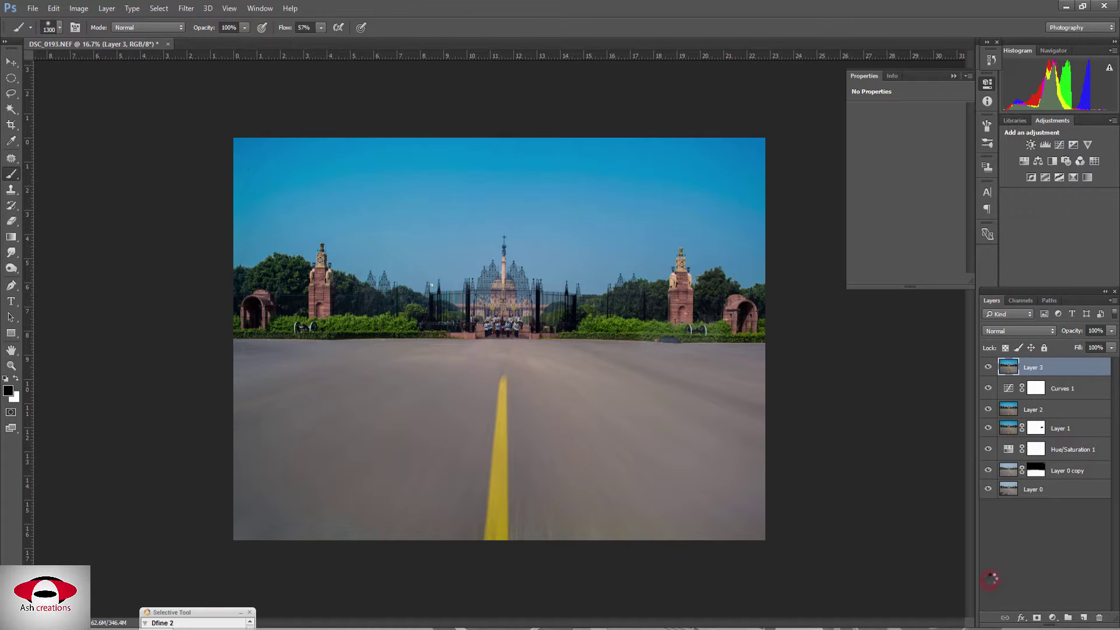
- Paint black on Layer 3's mask over the sky and stamp visible into Layer 4
click(1037, 618)
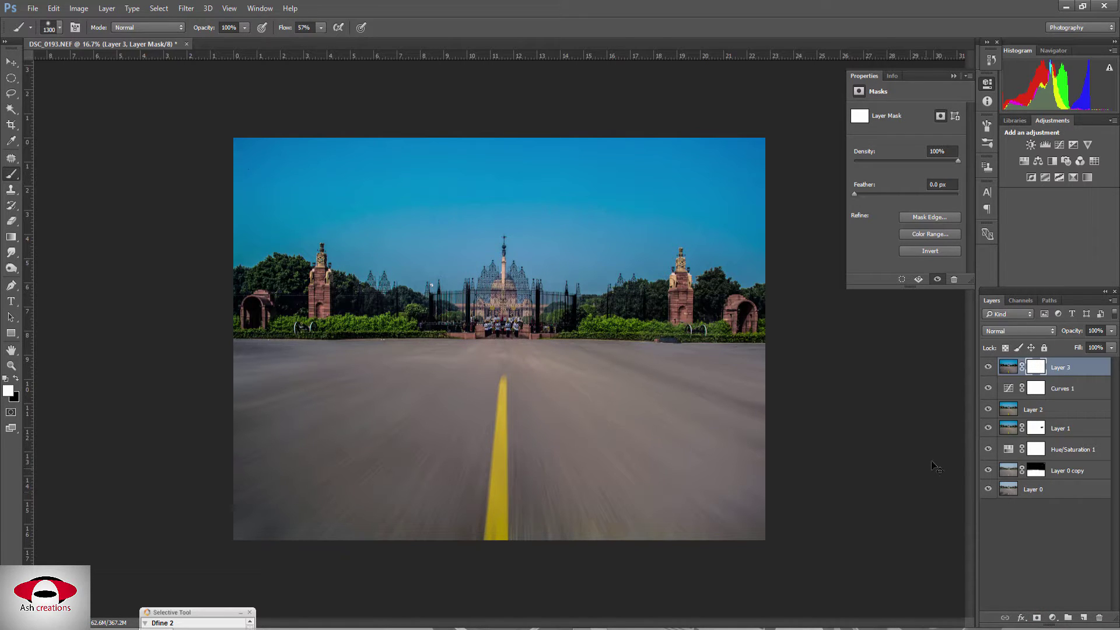
click(16, 378)
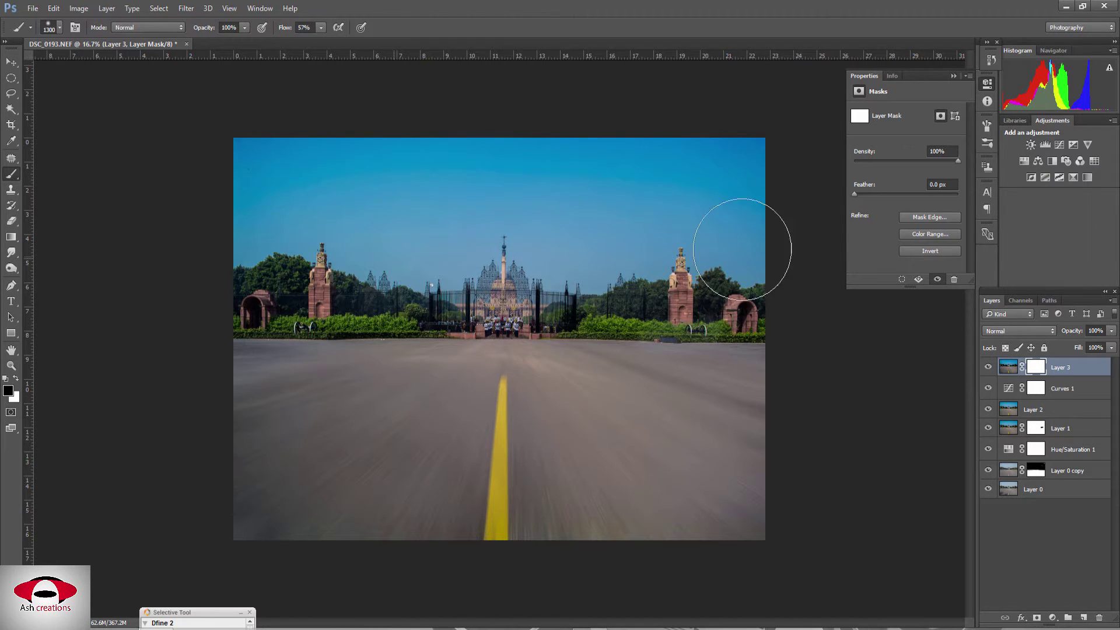
drag(407, 142, 669, 275)
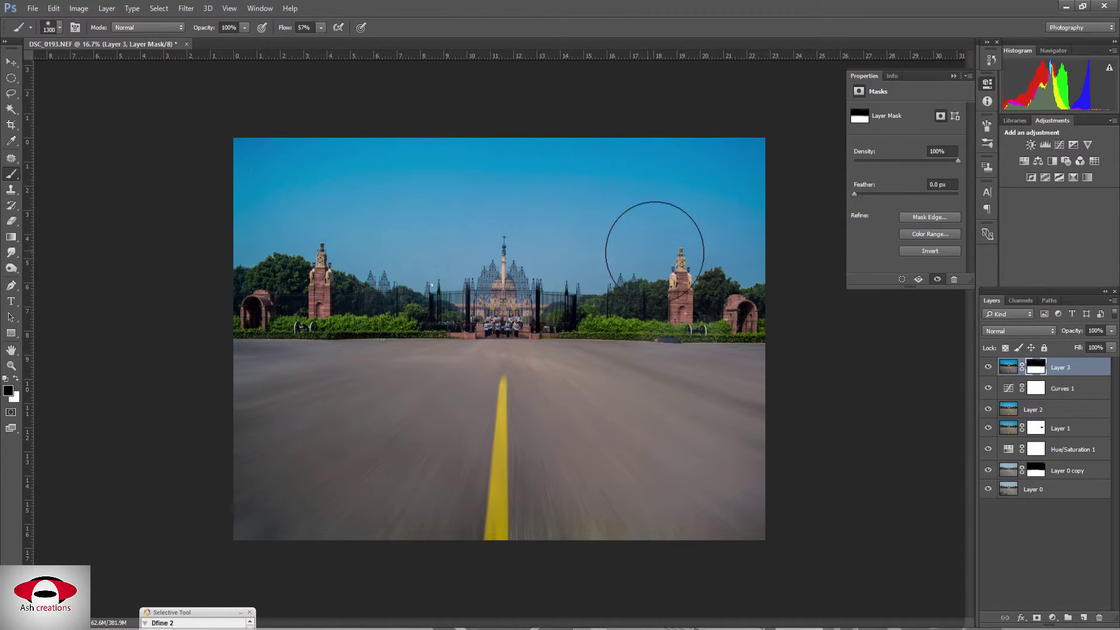
key(bracketleft)
key(bracketleft)
key(bracketleft)
click(987, 368)
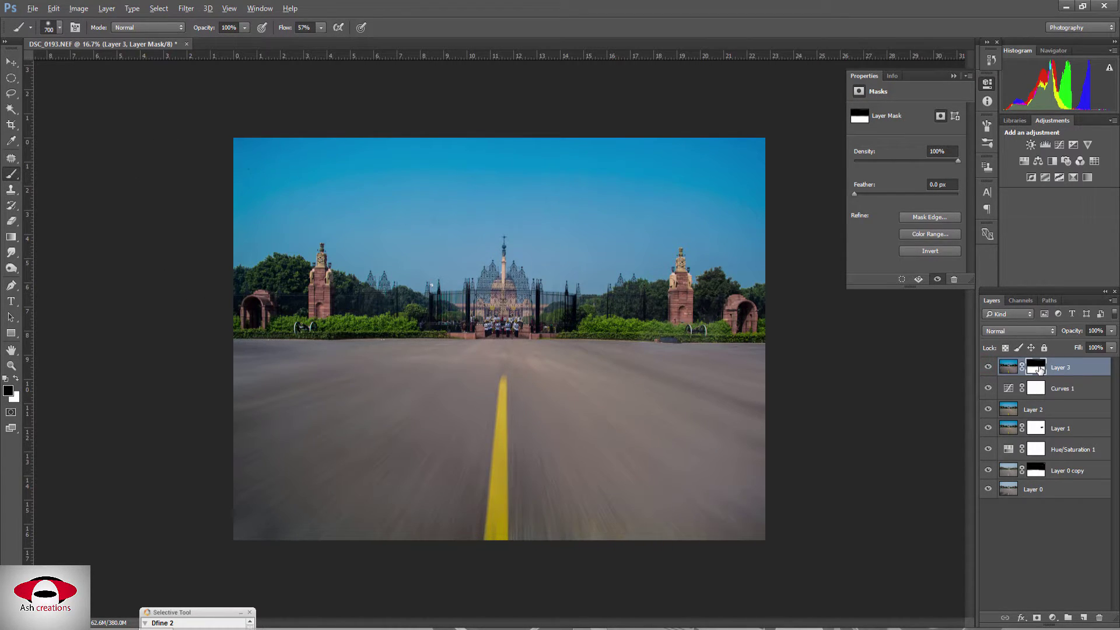
key(ctrl+shift+alt+e)
- Open Camera Raw on Layer 4 and add a bottom graduated filter with Shadows -54
click(186, 8)
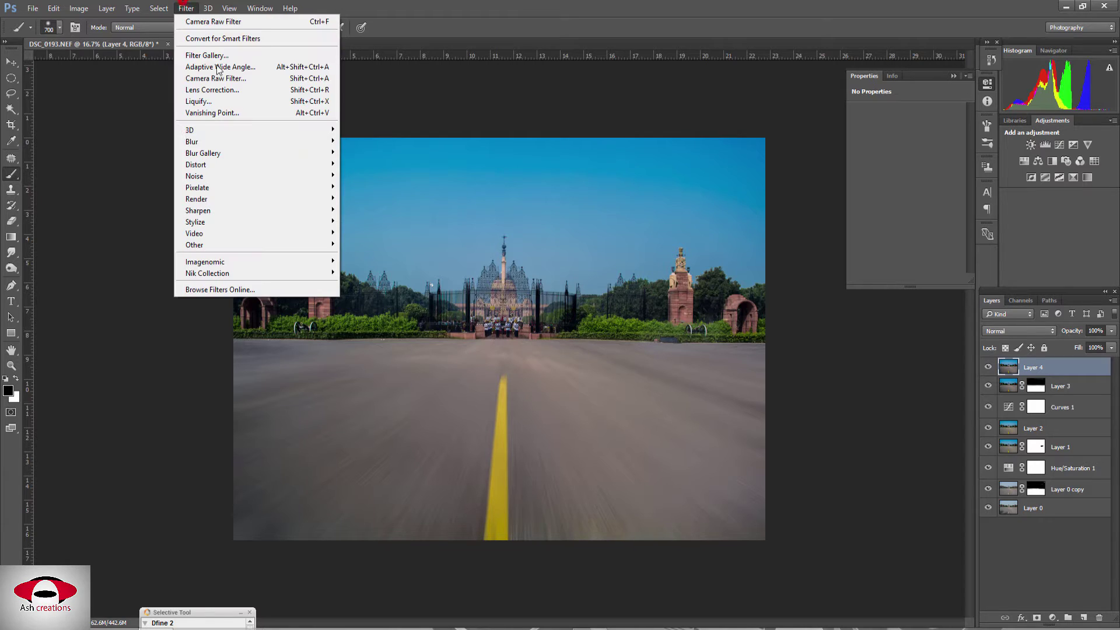
click(253, 85)
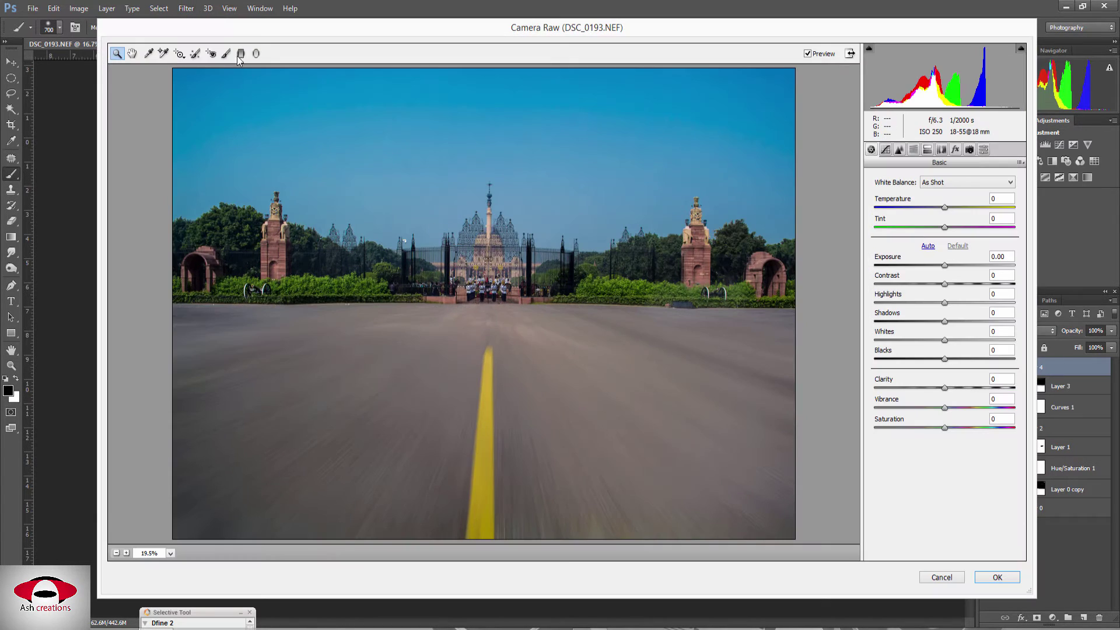
drag(475, 540, 474, 396)
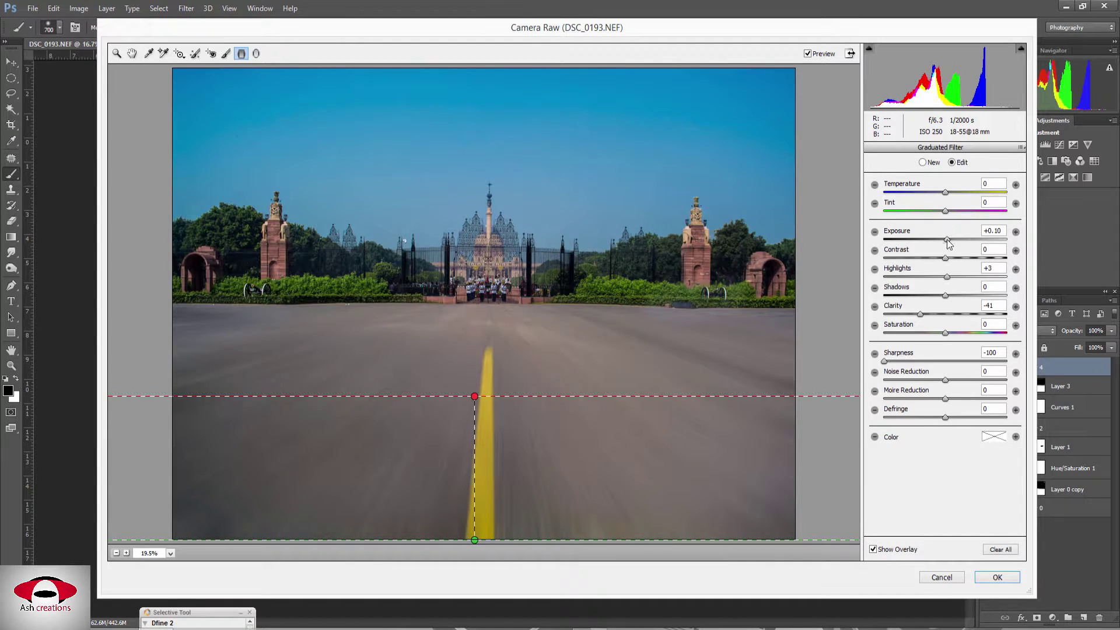
mouse_move(947, 239)
mouse_down()
mouse_move(906, 240)
mouse_move(939, 240)
mouse_move(935, 250)
mouse_move(961, 258)
mouse_move(860, 291)
mouse_up()
double_click(961, 258)
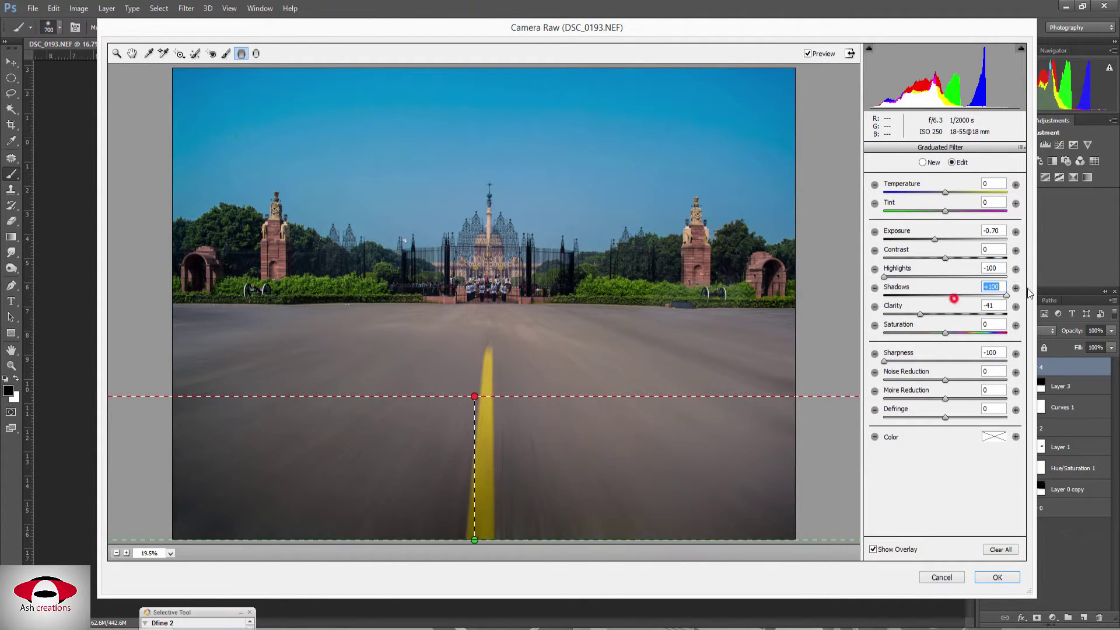
drag(945, 295, 912, 303)
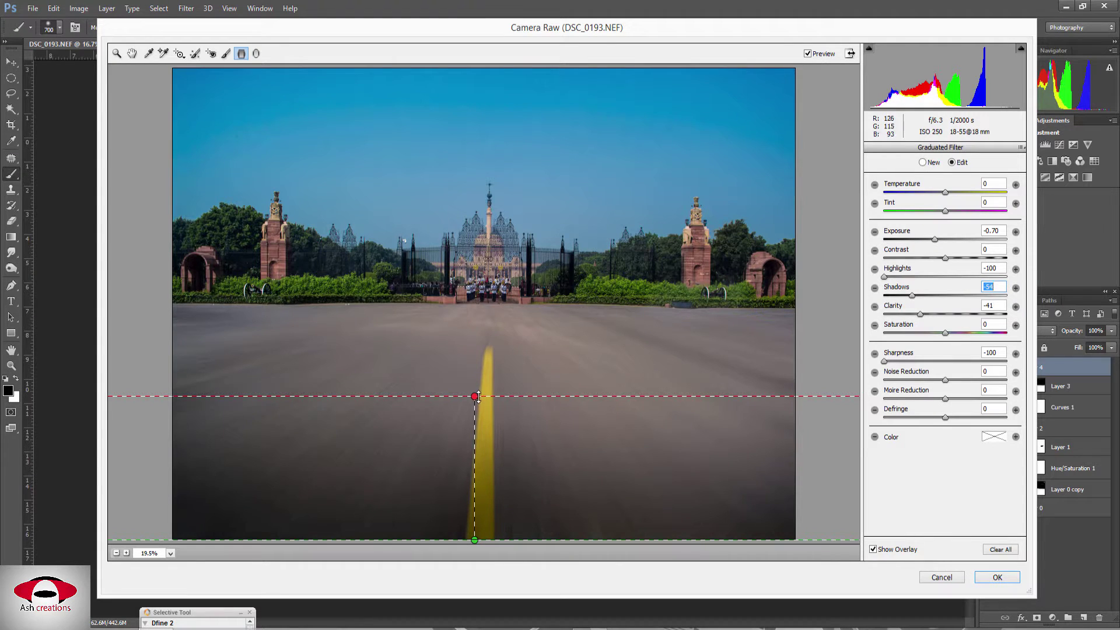
mouse_move(474, 396)
mouse_down()
mouse_move(475, 347)
mouse_move(489, 378)
mouse_up()
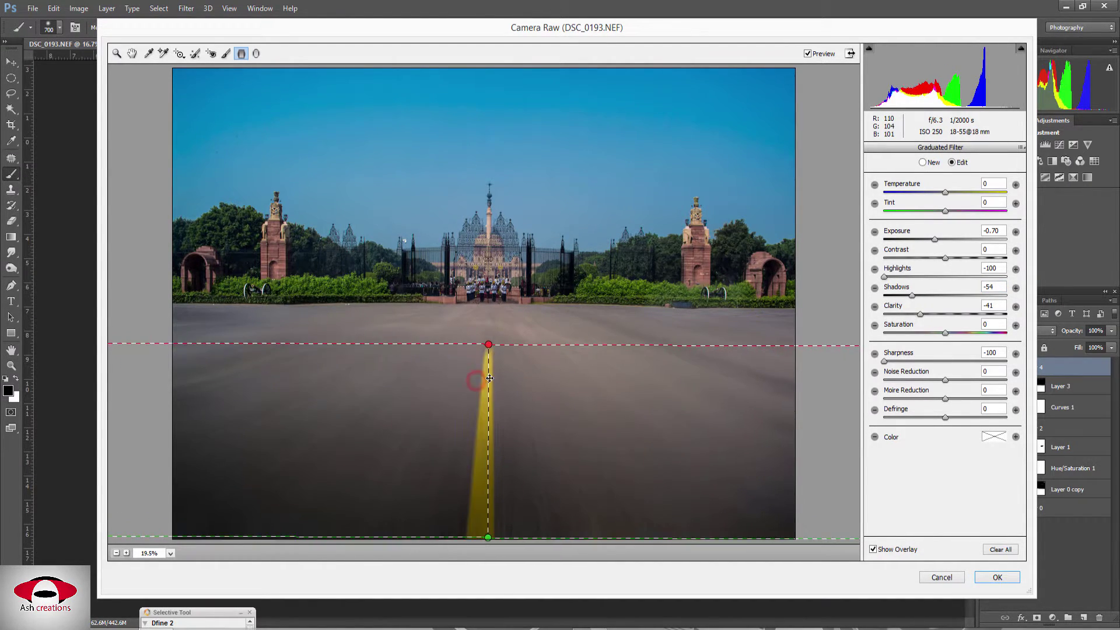
- Compare the road filter before and after, nudge its contrast up, and reselect it
click(807, 53)
drag(933, 245, 942, 239)
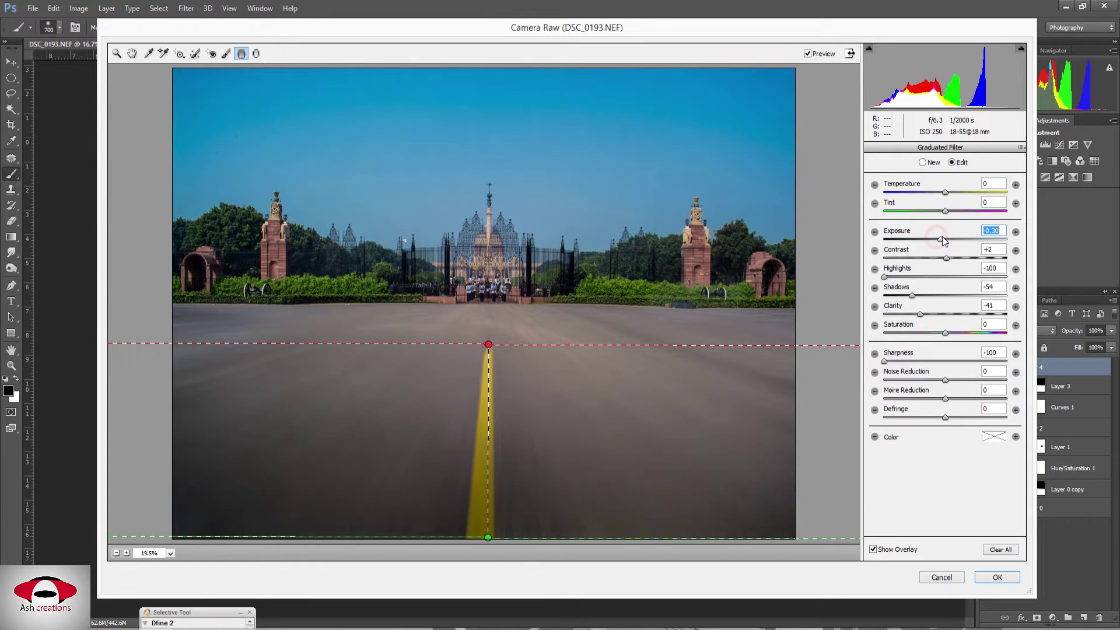
click(807, 54)
click(807, 54)
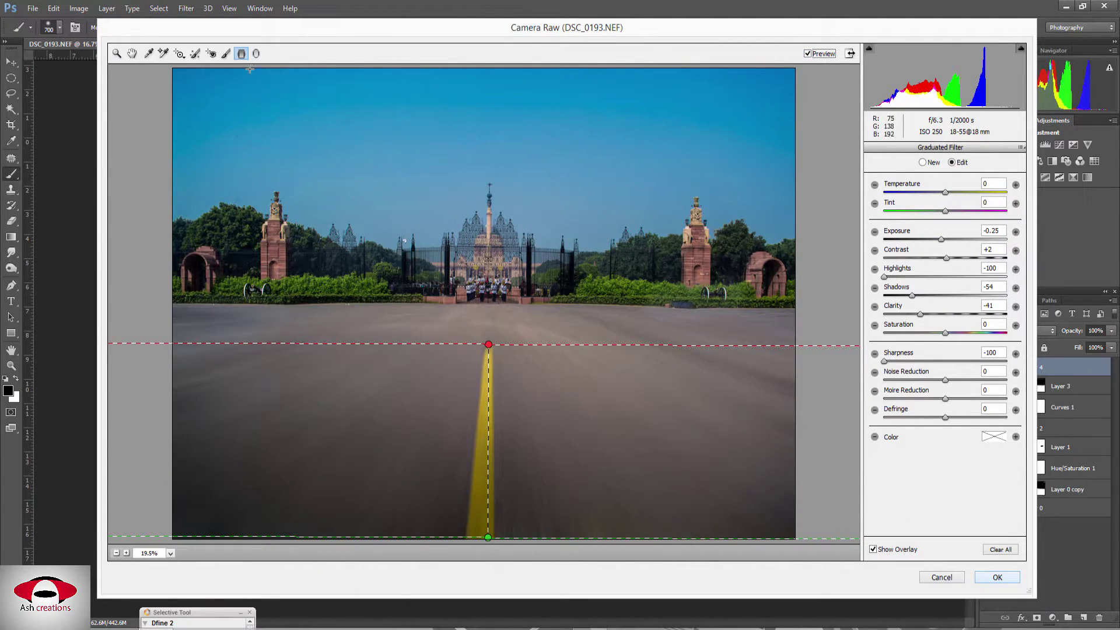
click(132, 54)
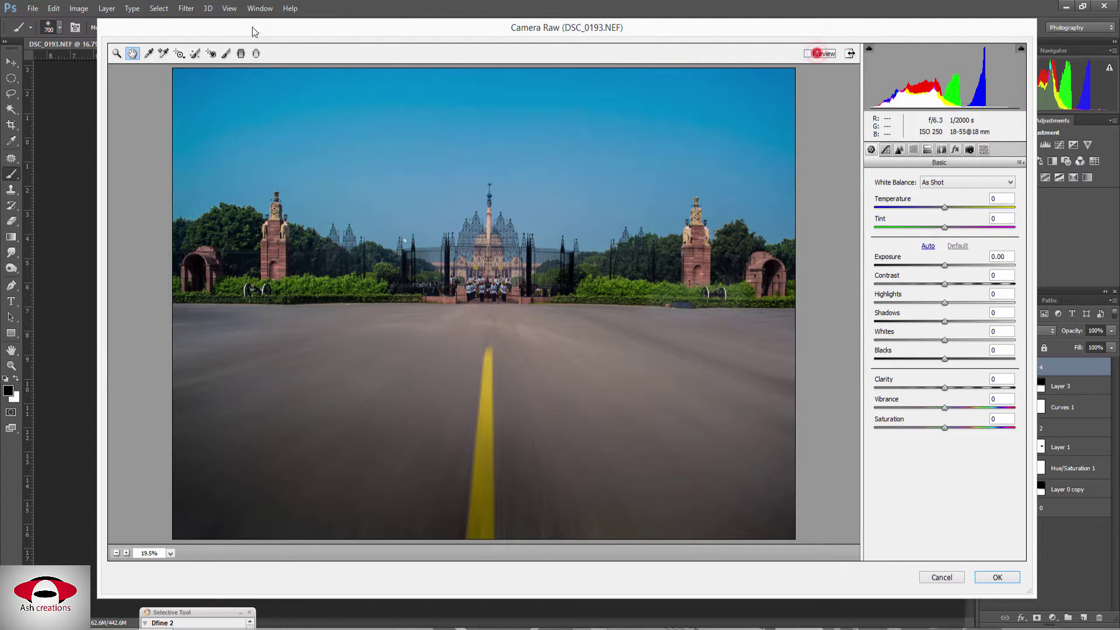
click(241, 54)
key(p)
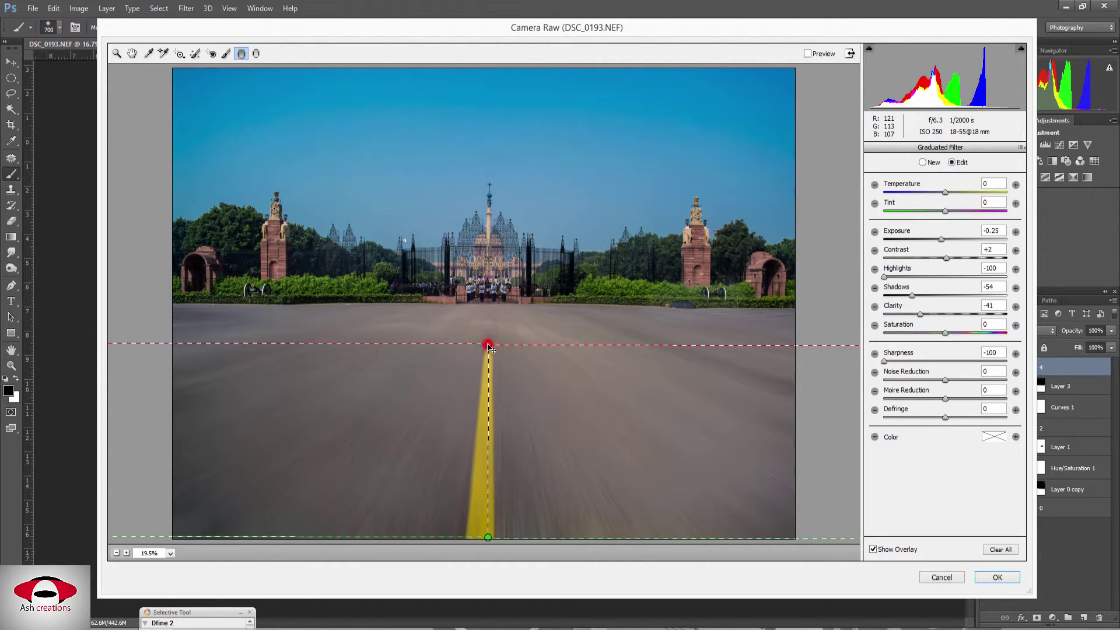
key(h)
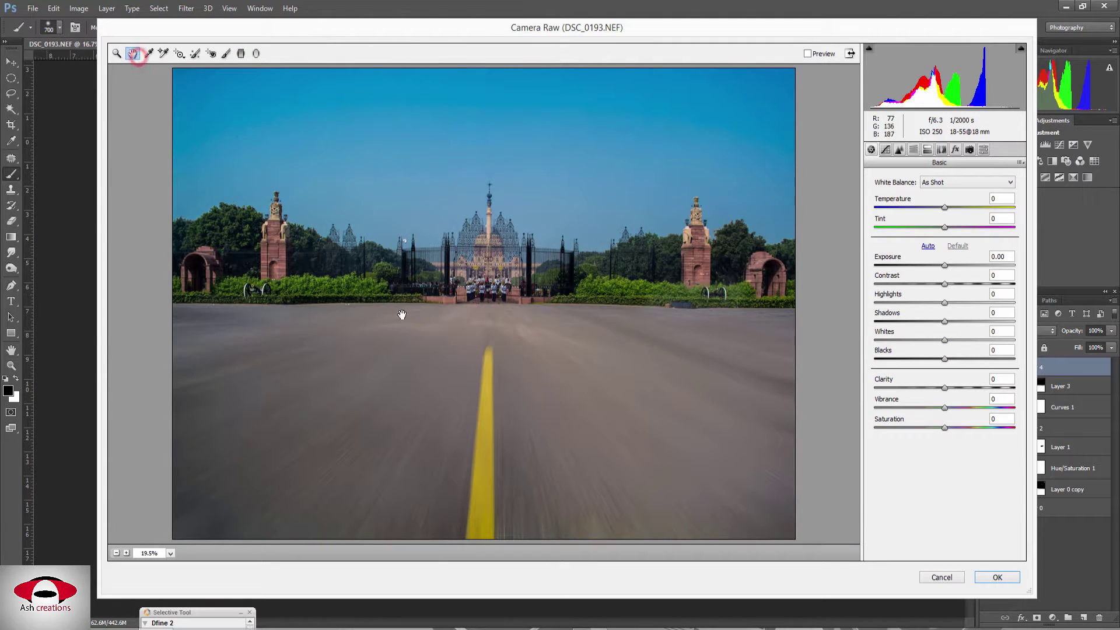
key(g)
click(489, 345)
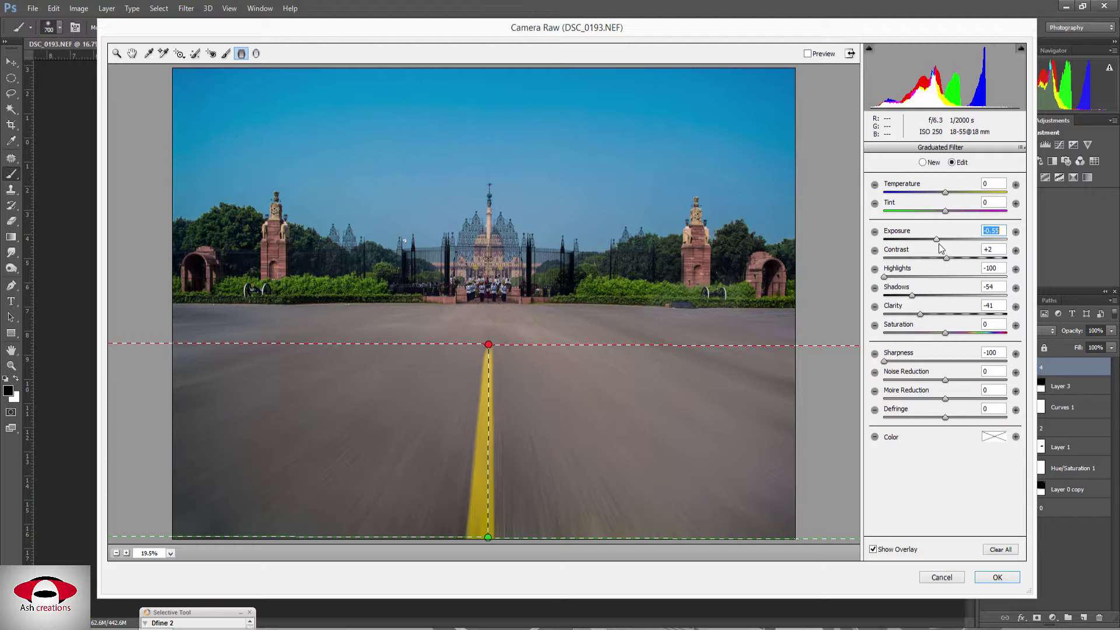
- Settle the road filter's exposure at -0.30, checking before and after
click(817, 54)
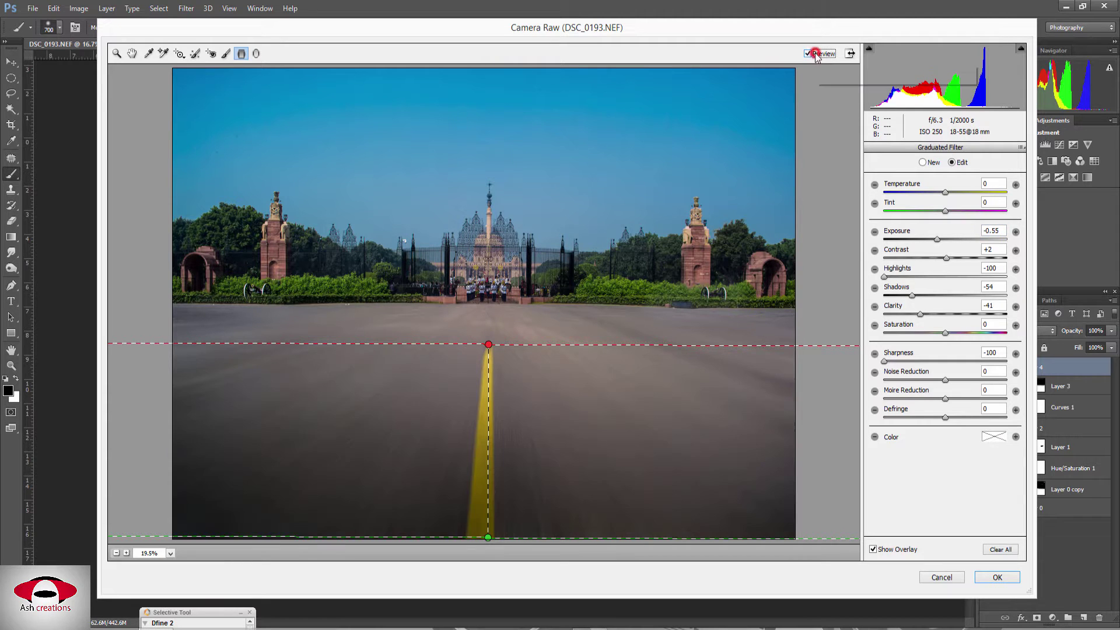
double_click(944, 240)
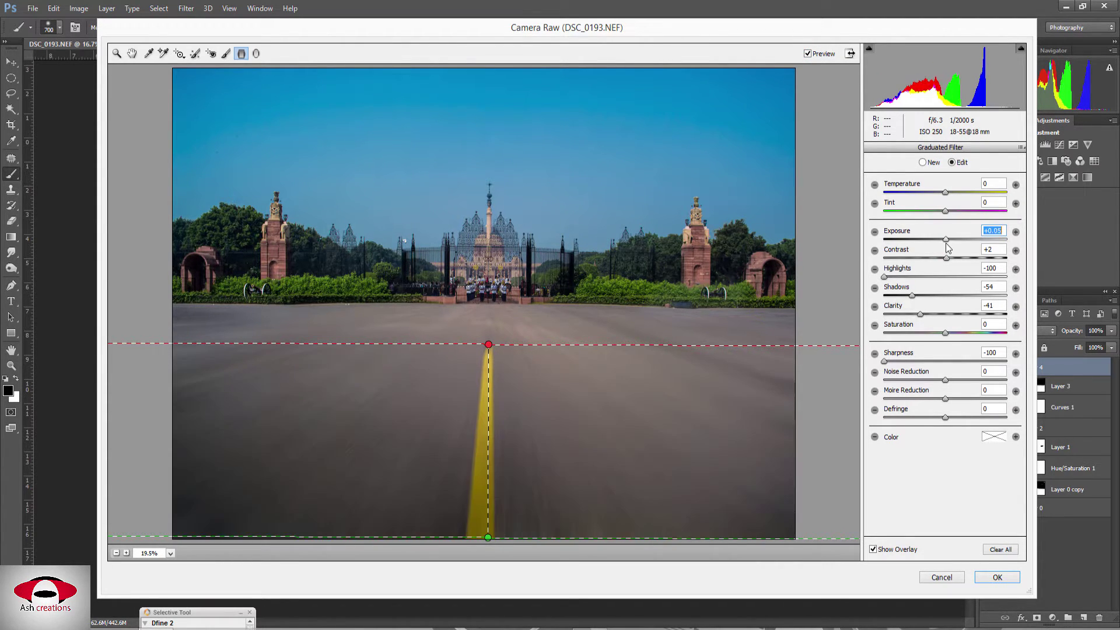
drag(946, 241, 936, 240)
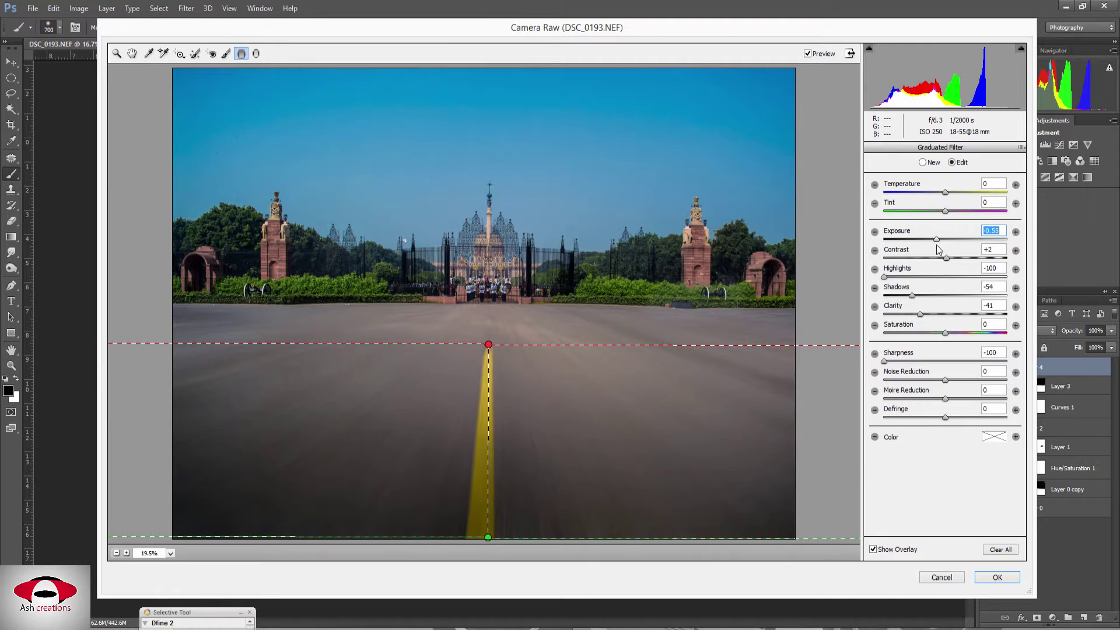
click(810, 53)
drag(936, 240, 940, 240)
click(816, 52)
click(133, 53)
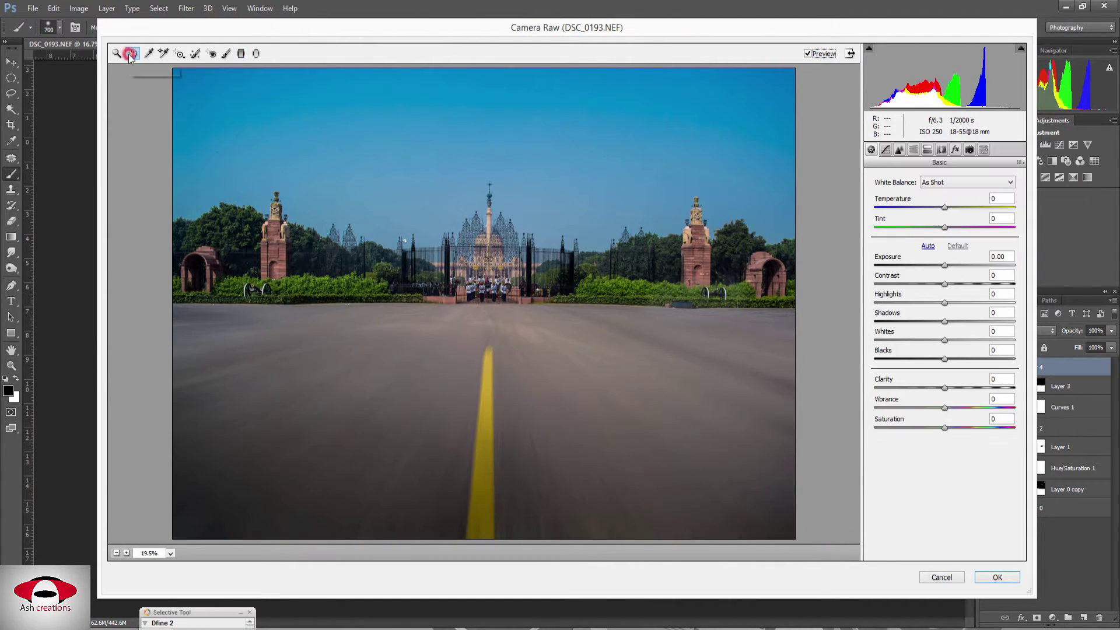
- Add a second graduated filter down from the top edge over the sky
click(242, 54)
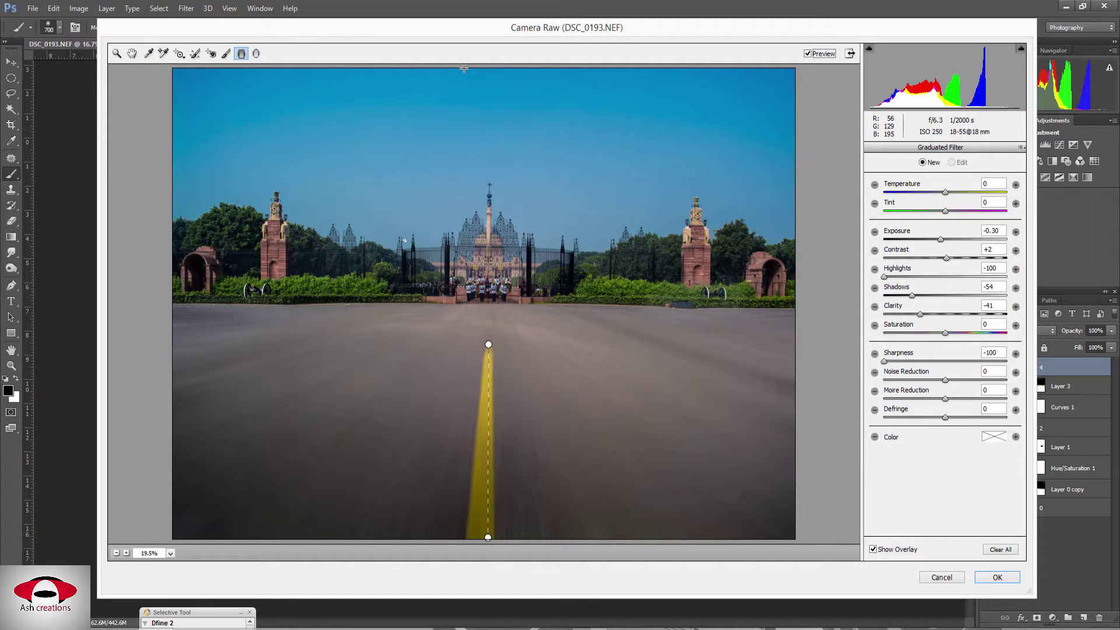
drag(464, 68, 464, 175)
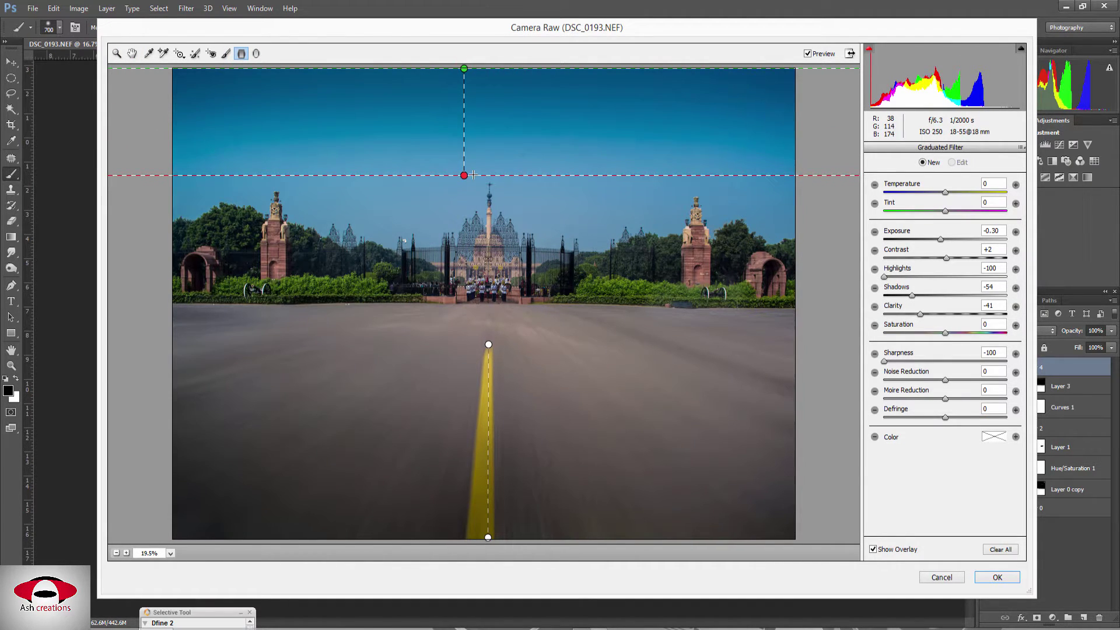
drag(463, 131, 487, 119)
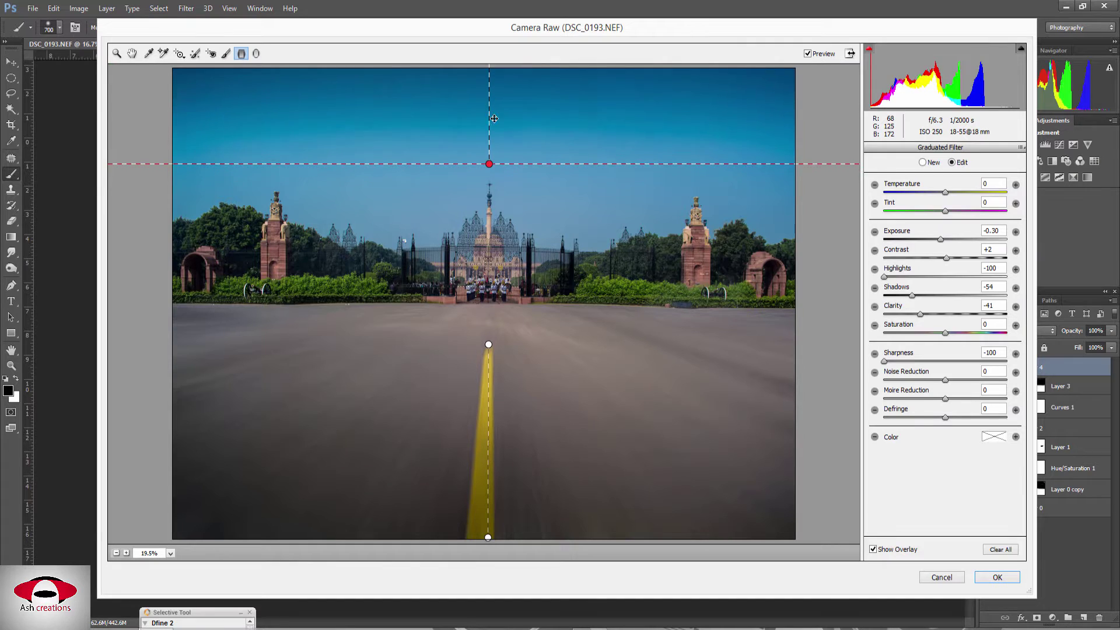
drag(945, 241, 947, 242)
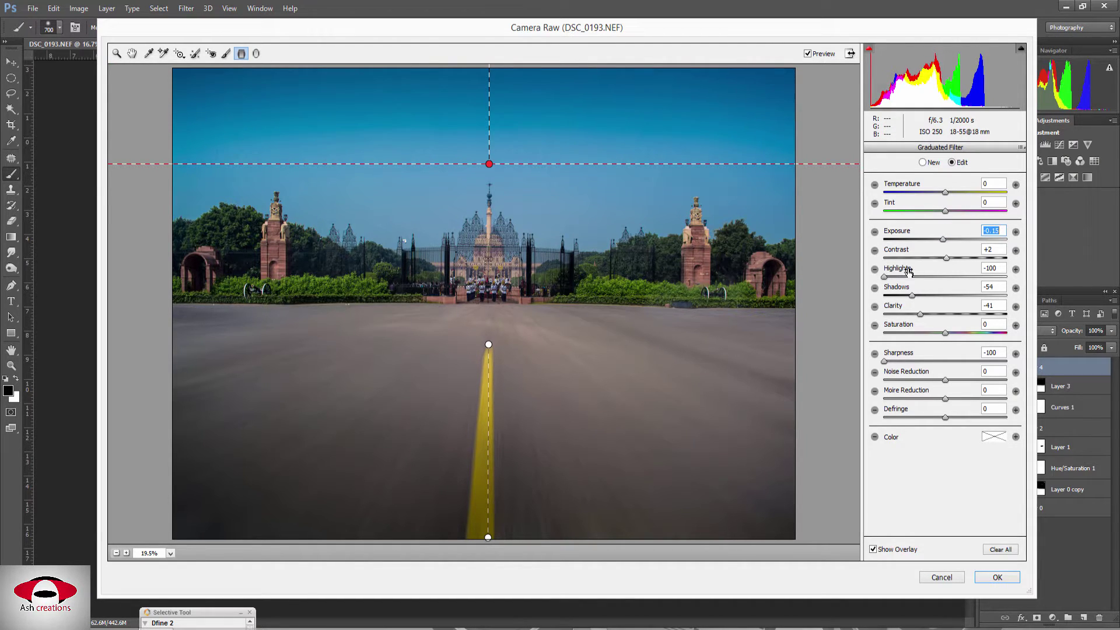
- Set the sky filter to Highlights 0, Shadows 0, Clarity +6 and Exposure about -0.25
double_click(992, 268)
text(0)
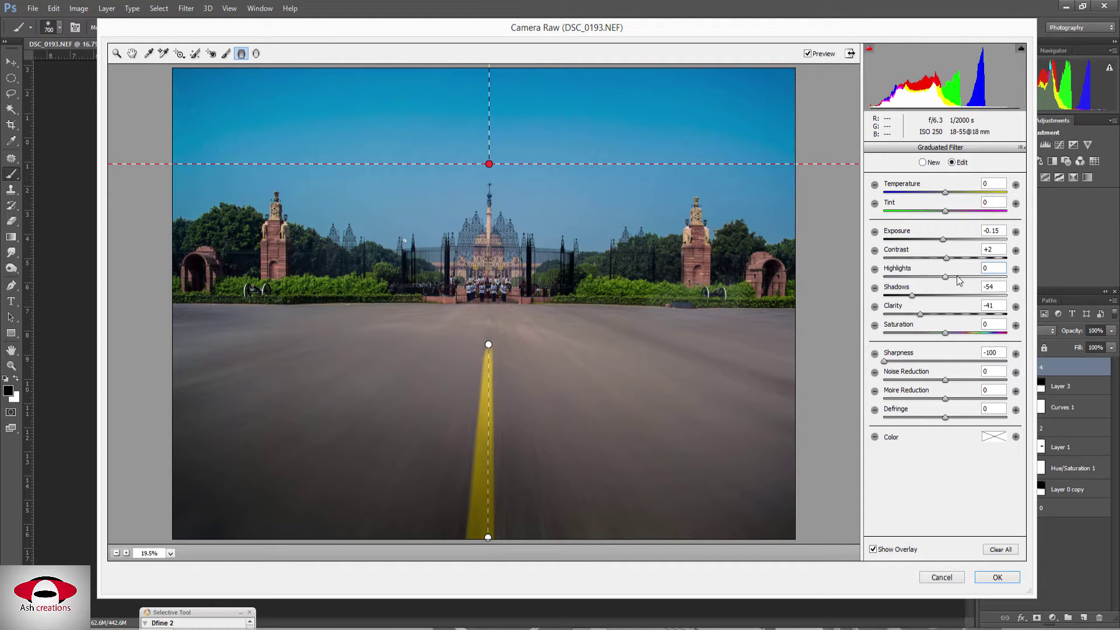
double_click(992, 287)
text(0)
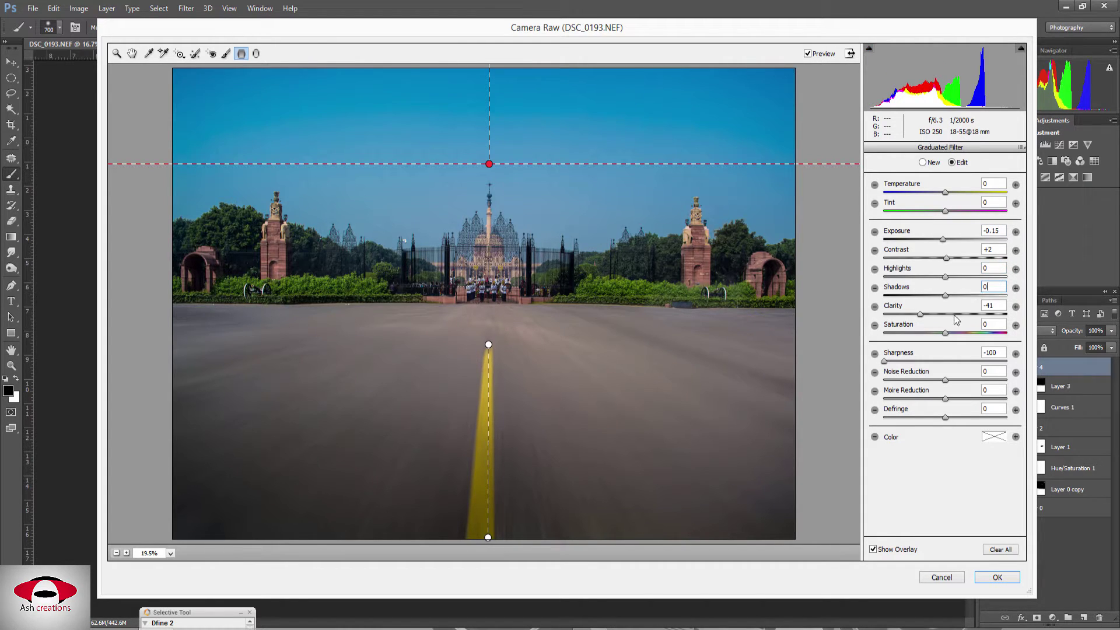
click(951, 315)
click(949, 314)
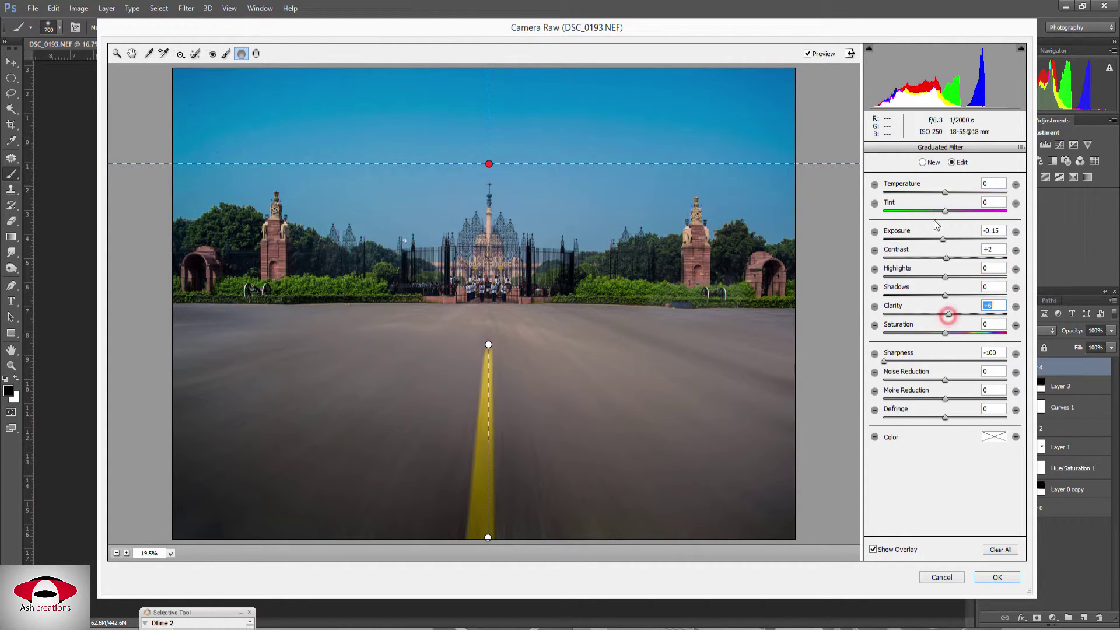
click(941, 239)
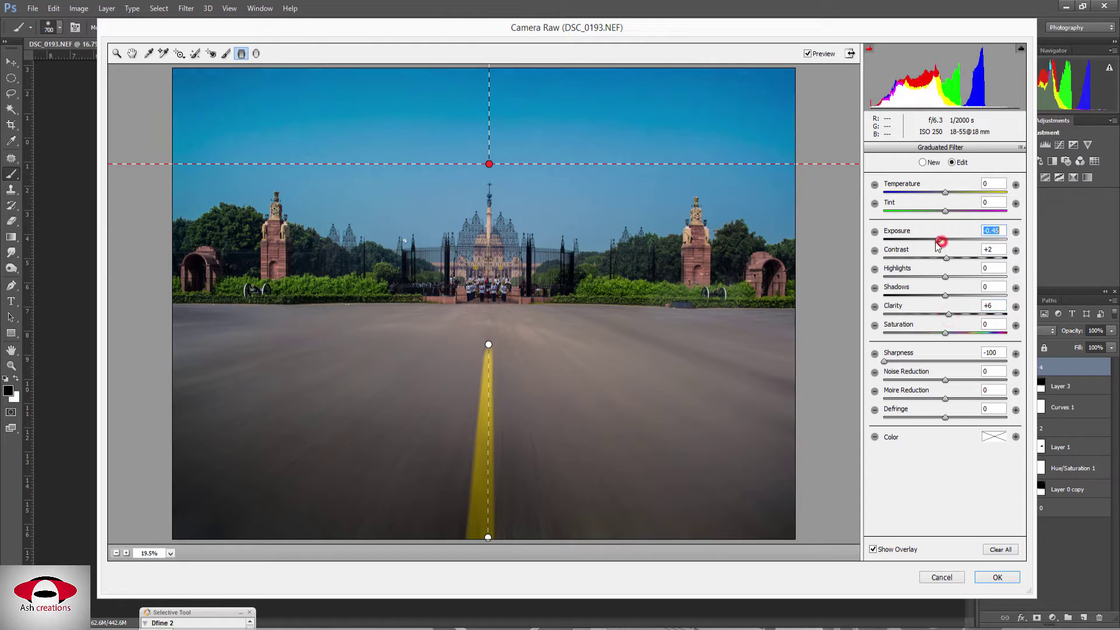
click(809, 53)
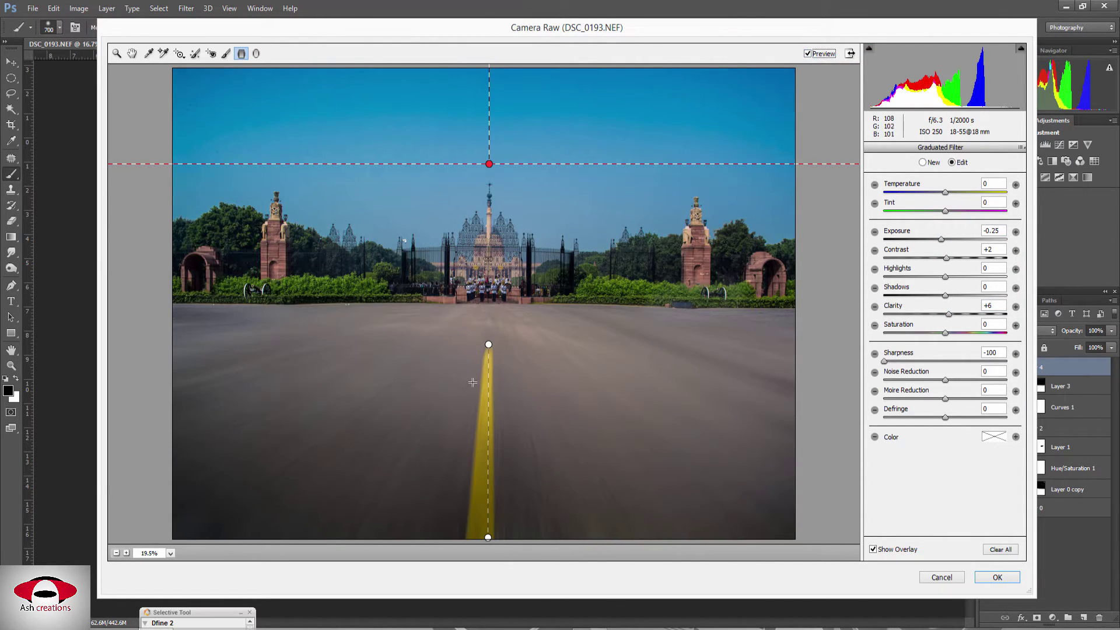
click(488, 344)
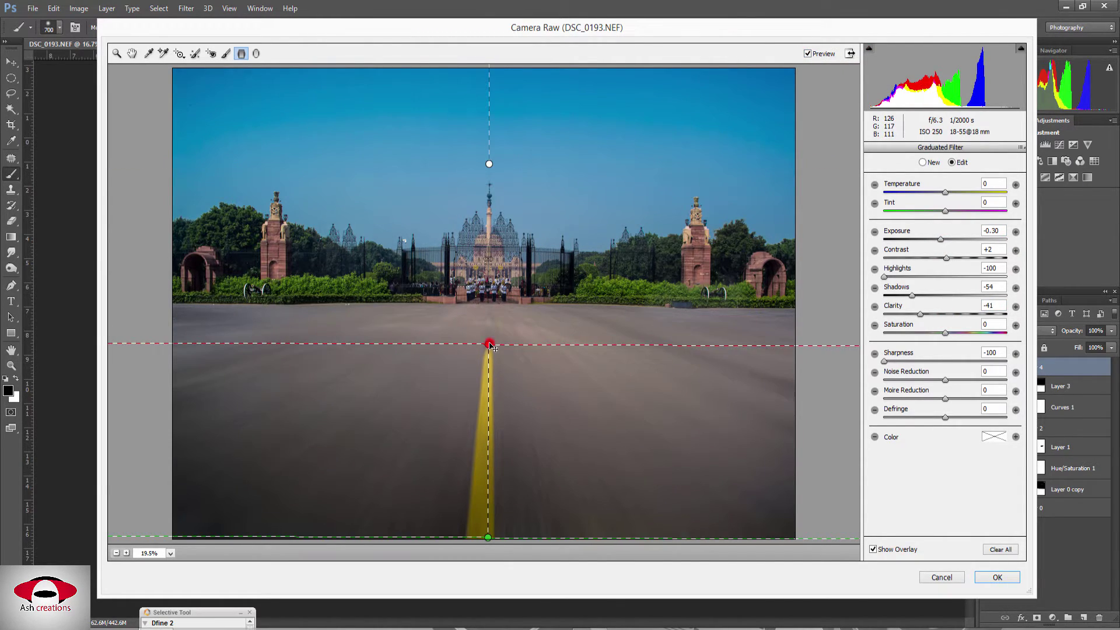
- Try the road filter with Clarity around +40 and Saturation 100
click(945, 315)
drag(948, 316, 969, 314)
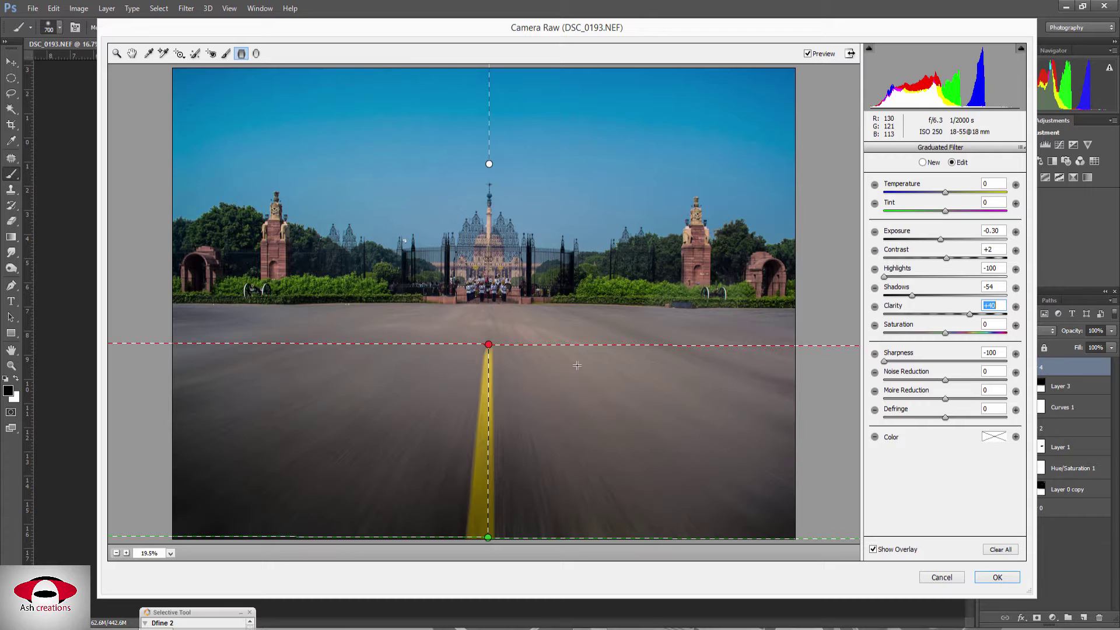
click(899, 332)
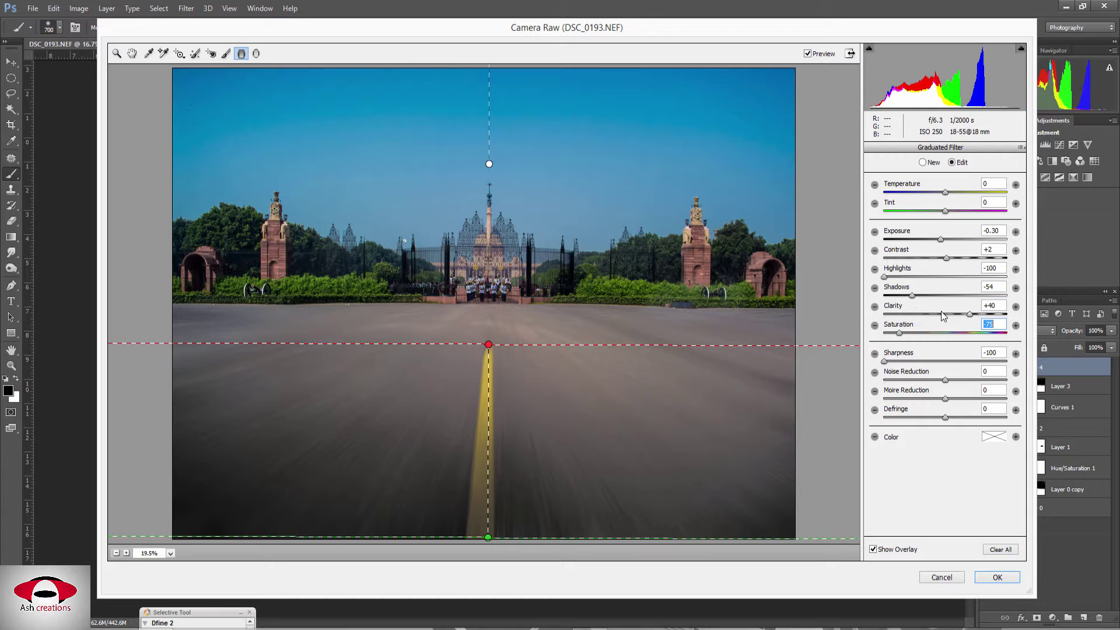
text(0)
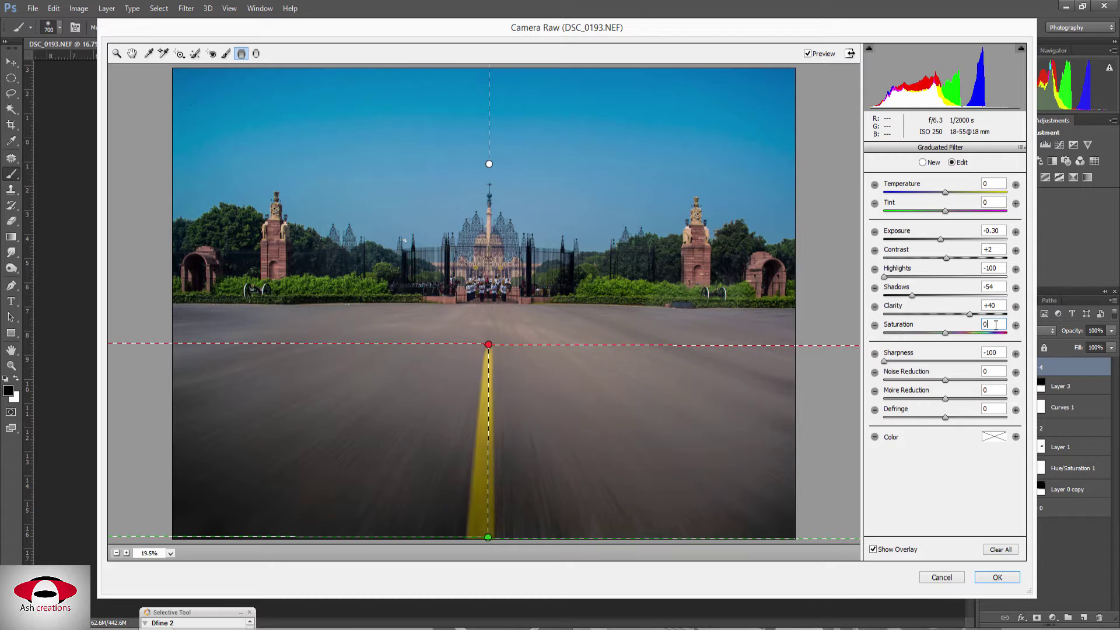
double_click(992, 324)
text(100)
key(Return)
- Settle the road filter at Clarity -52 with Saturation back at 0
click(970, 314)
click(957, 314)
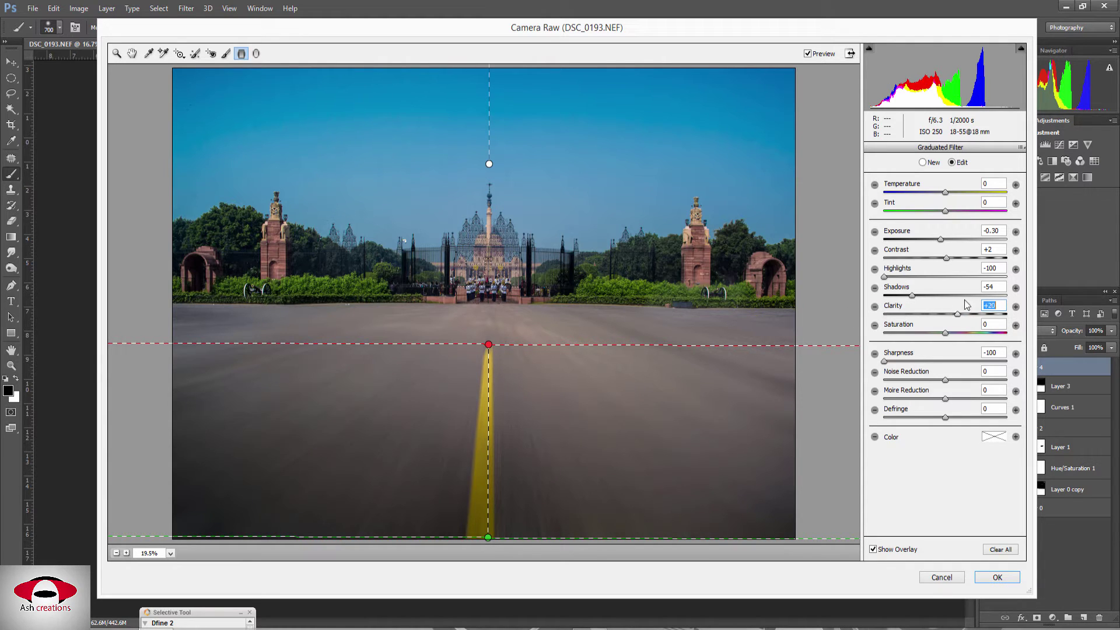
text(77)
key(Return)
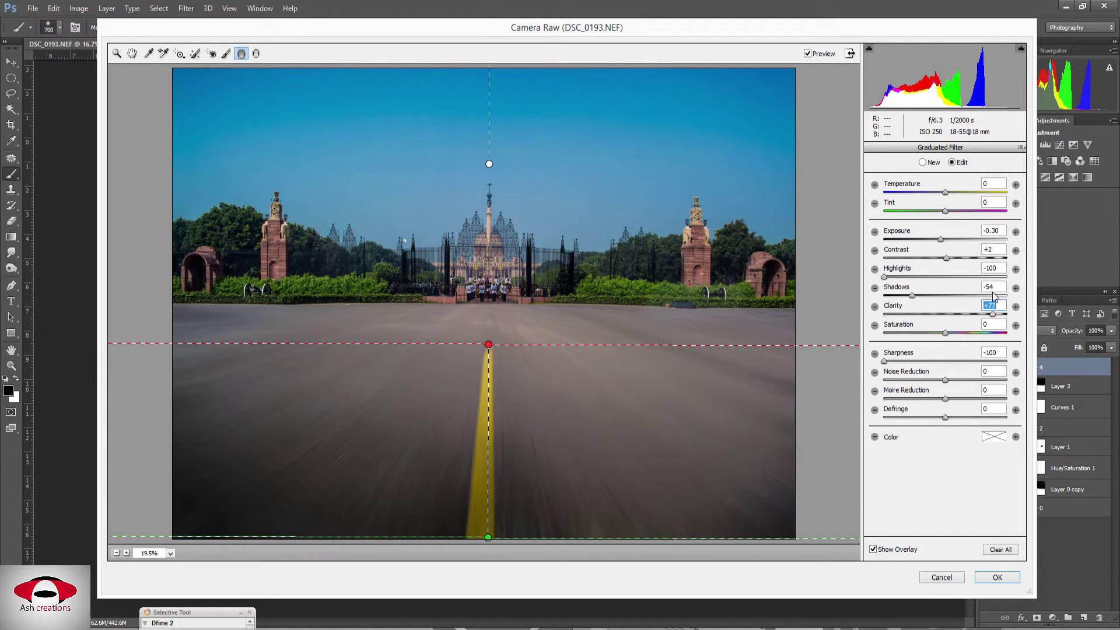
drag(993, 313, 913, 315)
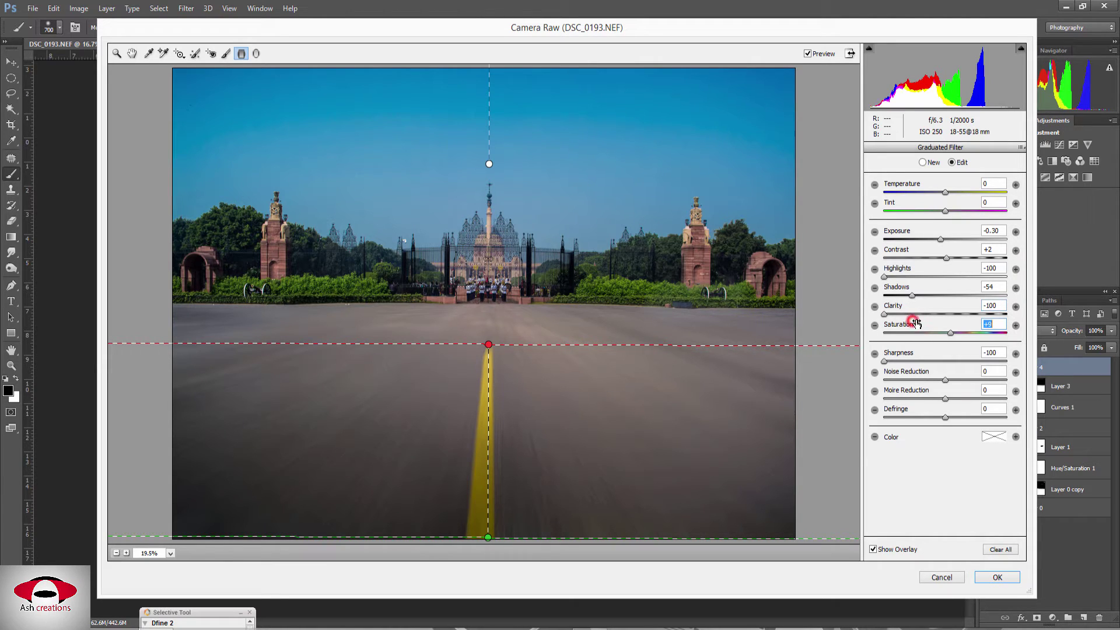
double_click(994, 325)
text(0)
- Apply the graduated filters and toggle Layer 4's visibility to compare
click(998, 578)
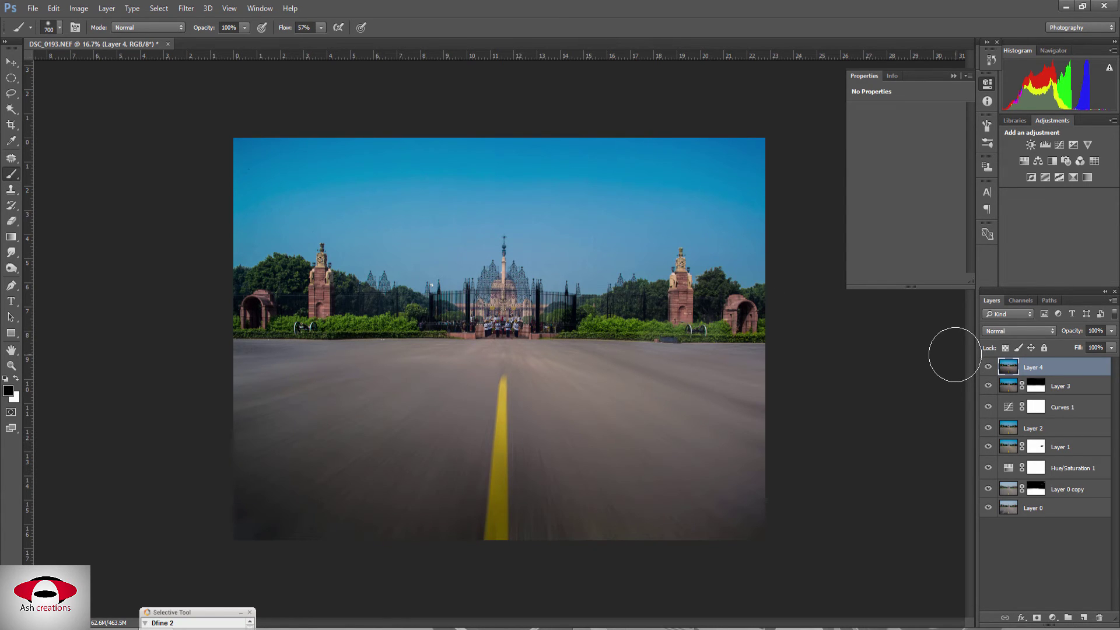
click(988, 367)
click(987, 368)
click(186, 8)
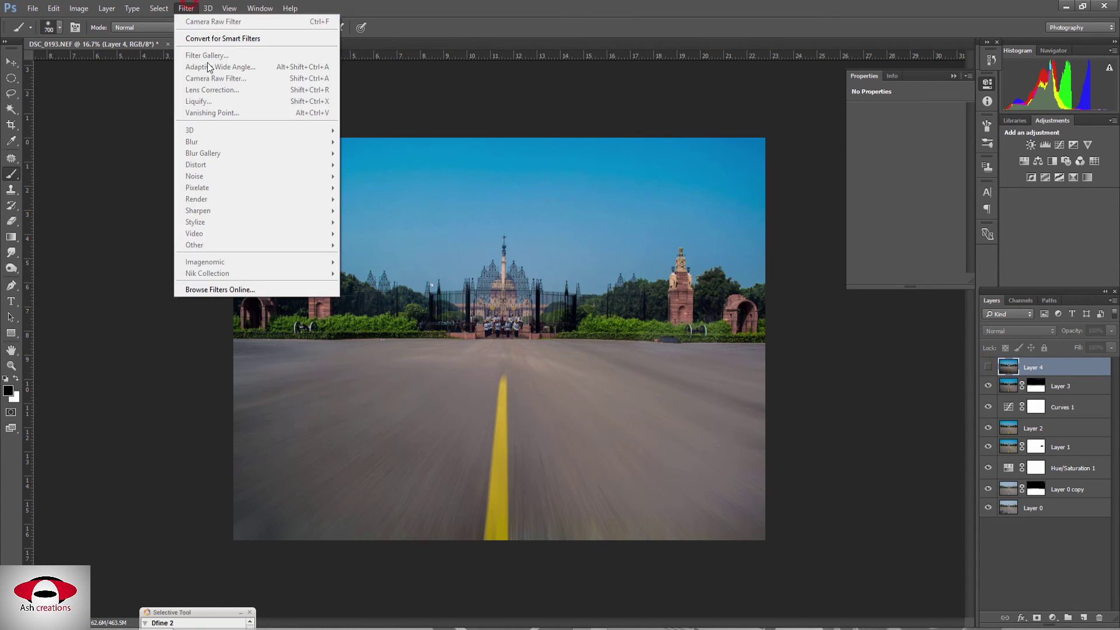
click(987, 367)
- Apply a Camera Raw post-crop vignette of -11 to Layer 4
click(186, 9)
click(215, 78)
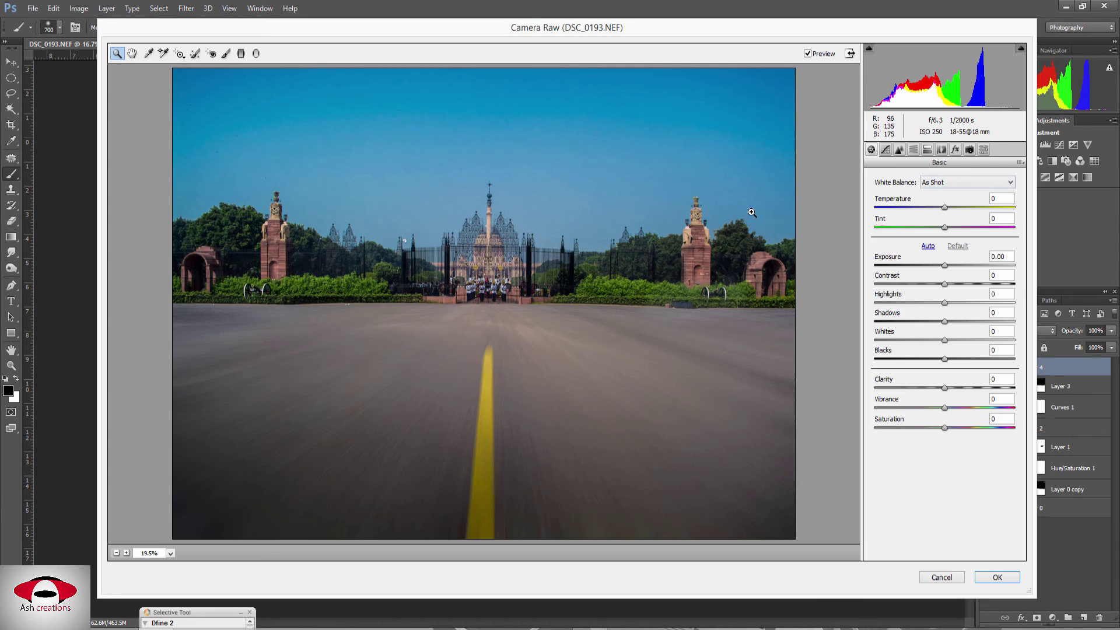
click(942, 150)
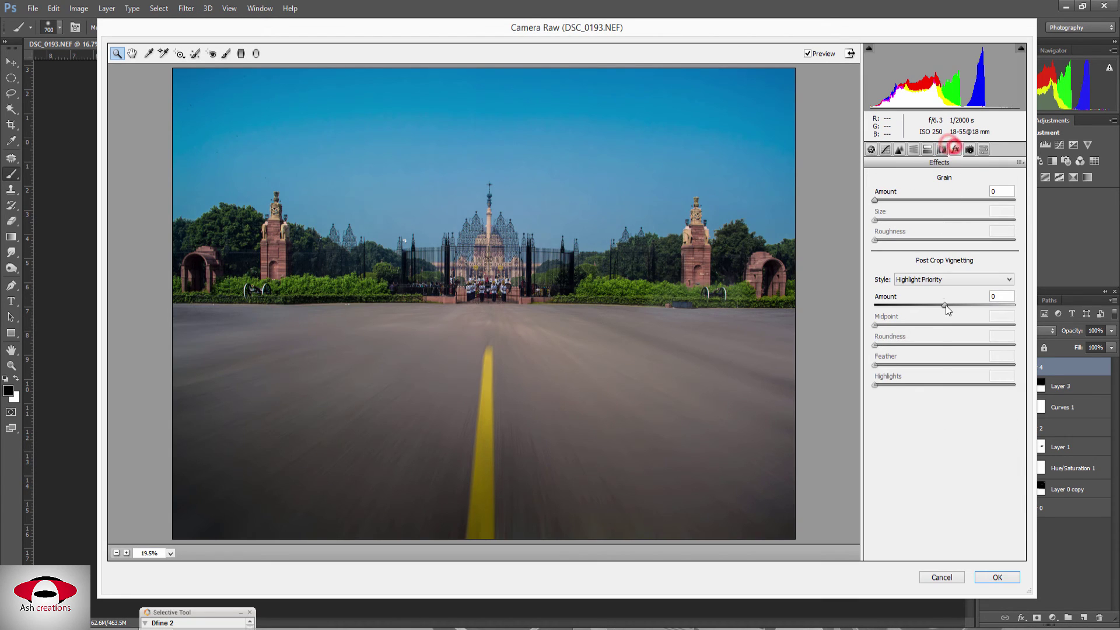
drag(945, 304, 937, 305)
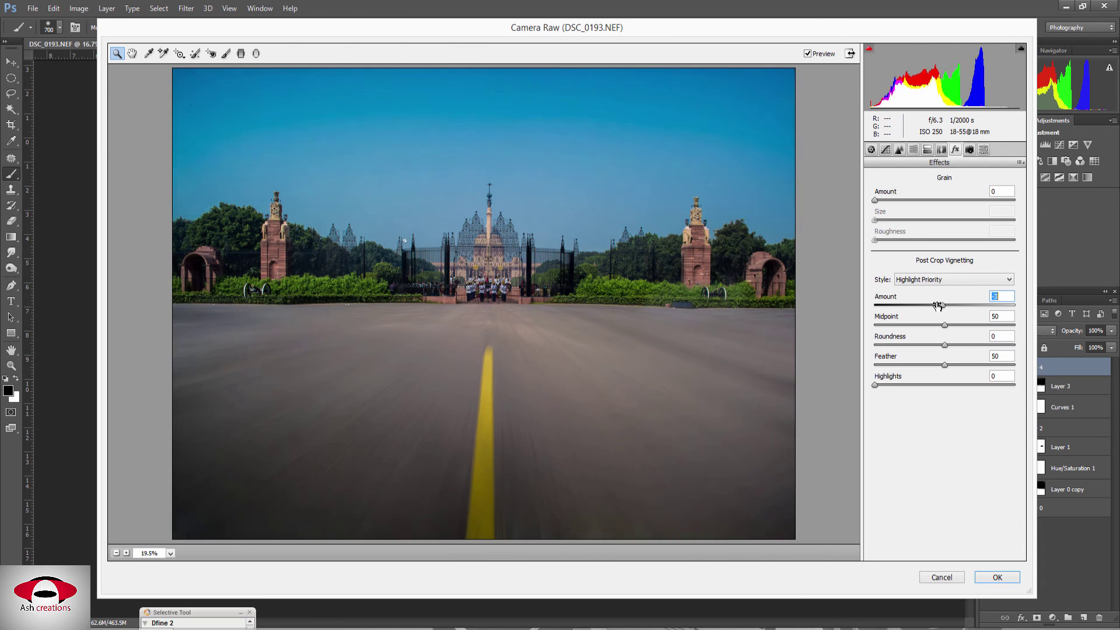
click(823, 53)
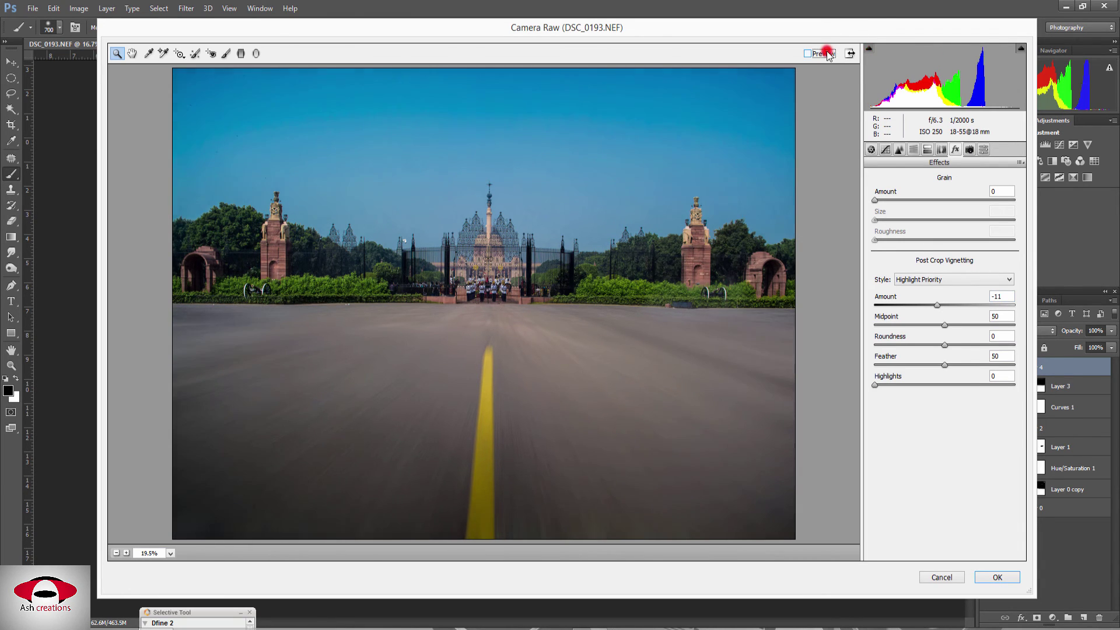
click(992, 577)
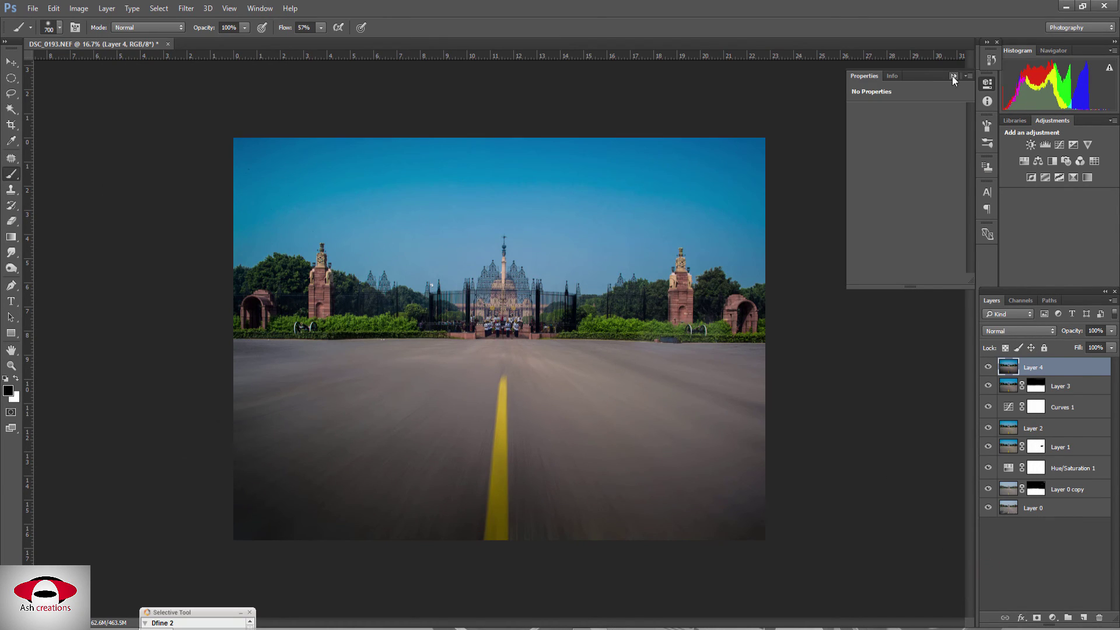
- Close the Properties pane and toggle between the original Layer 0 and the finished composite
click(953, 75)
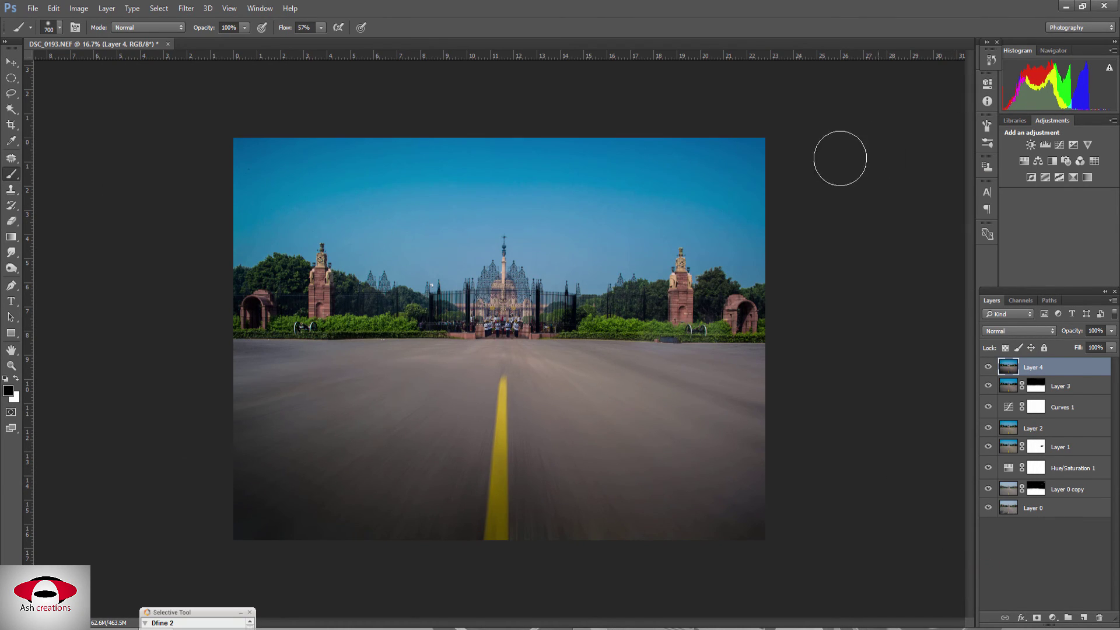
alt+click(988, 507)
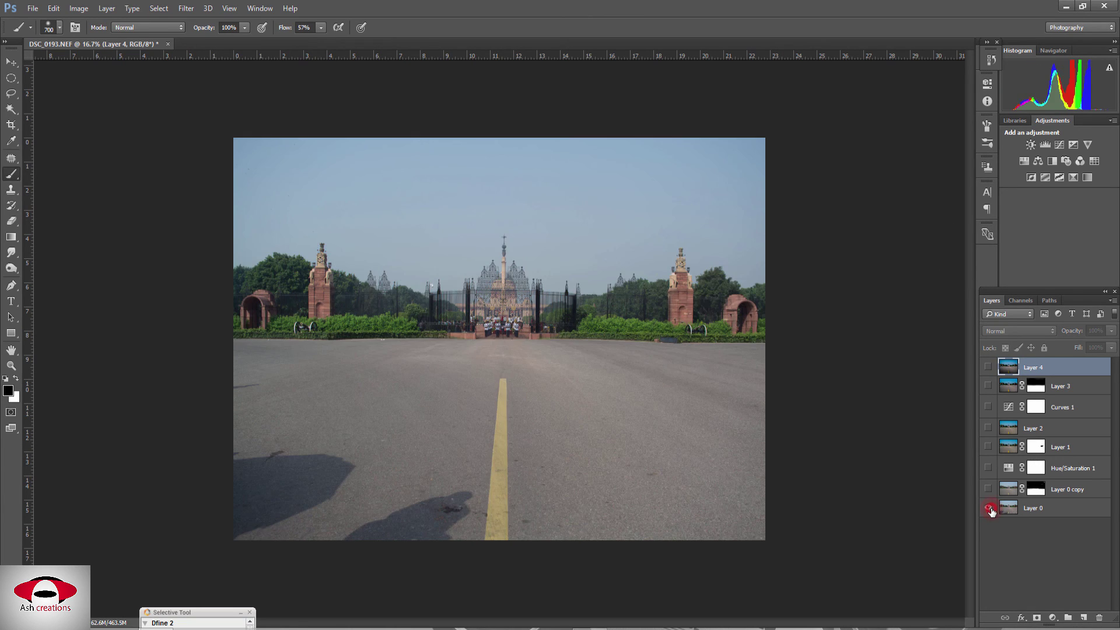
alt+click(988, 508)
alt+click(989, 507)
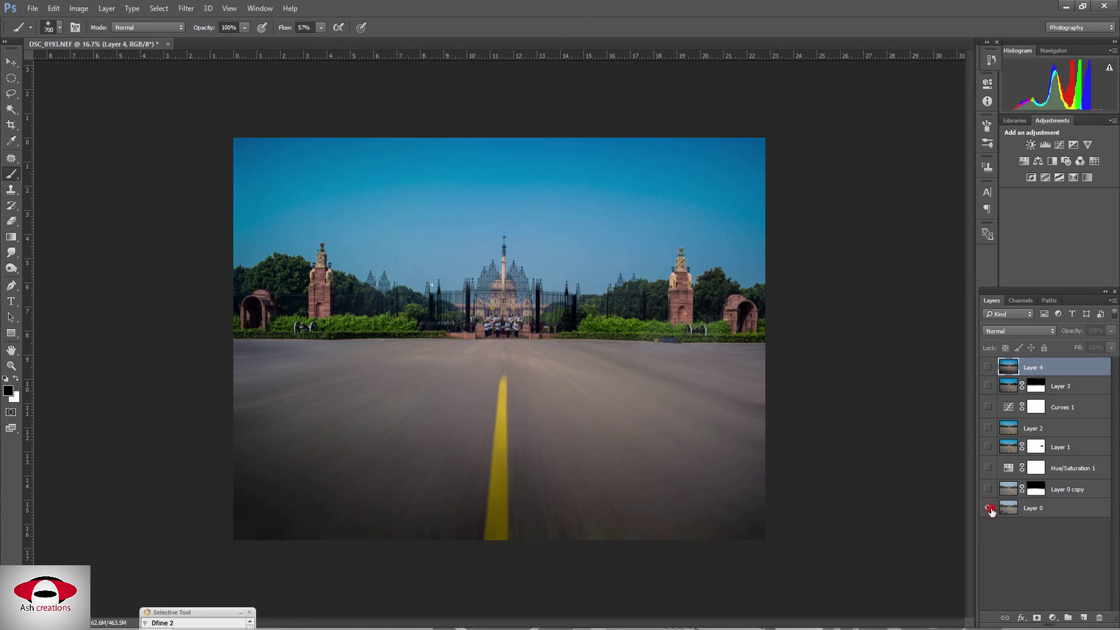
alt+click(988, 508)
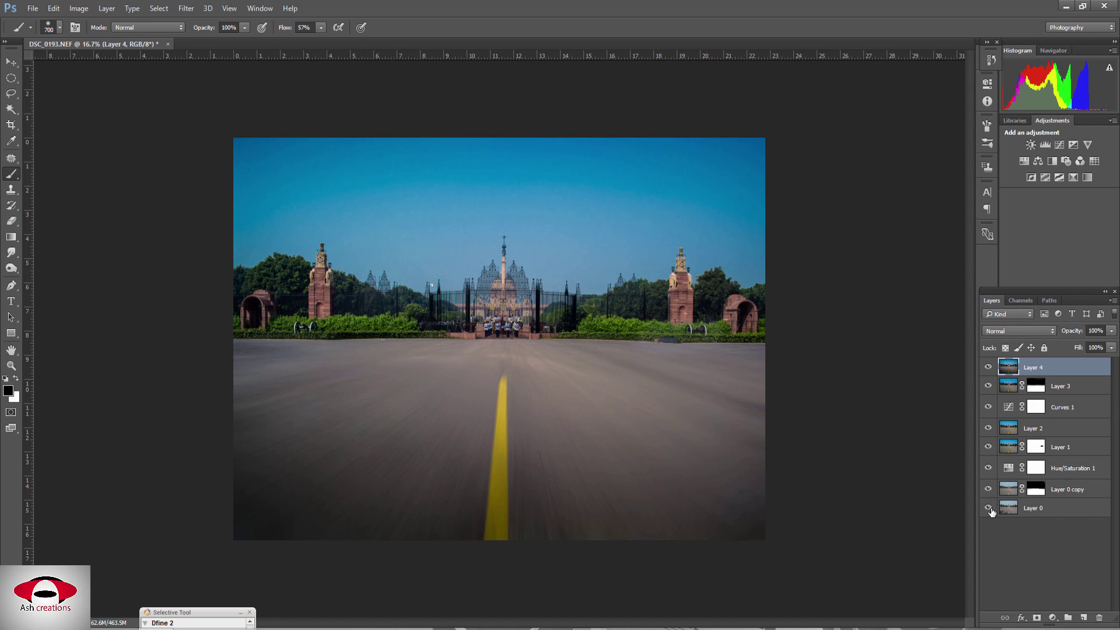
alt+click(988, 508)
alt+click(988, 507)
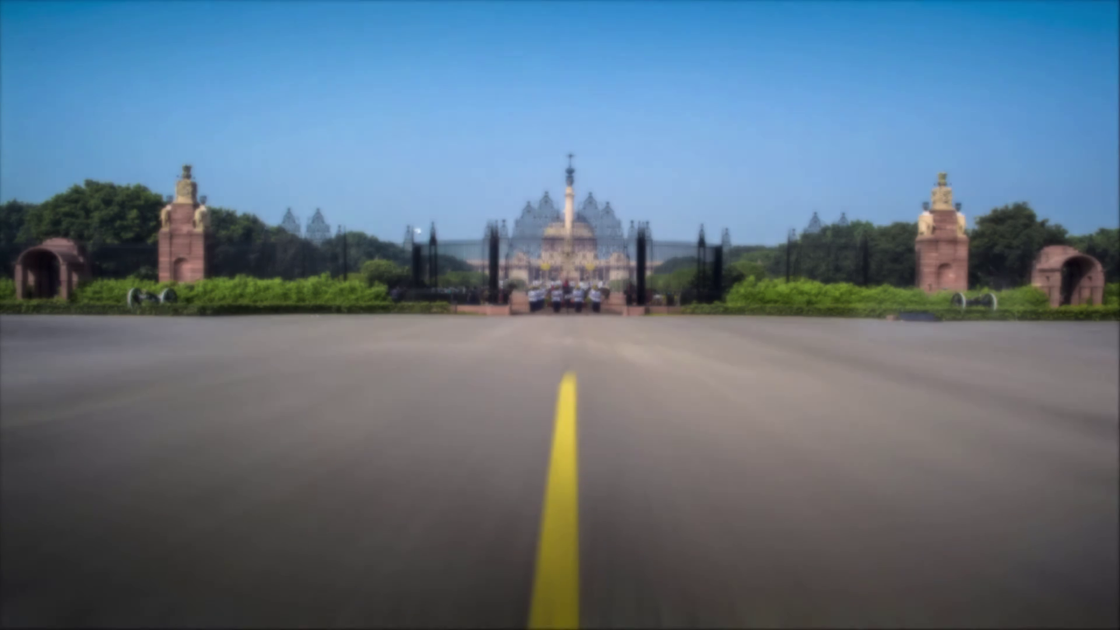